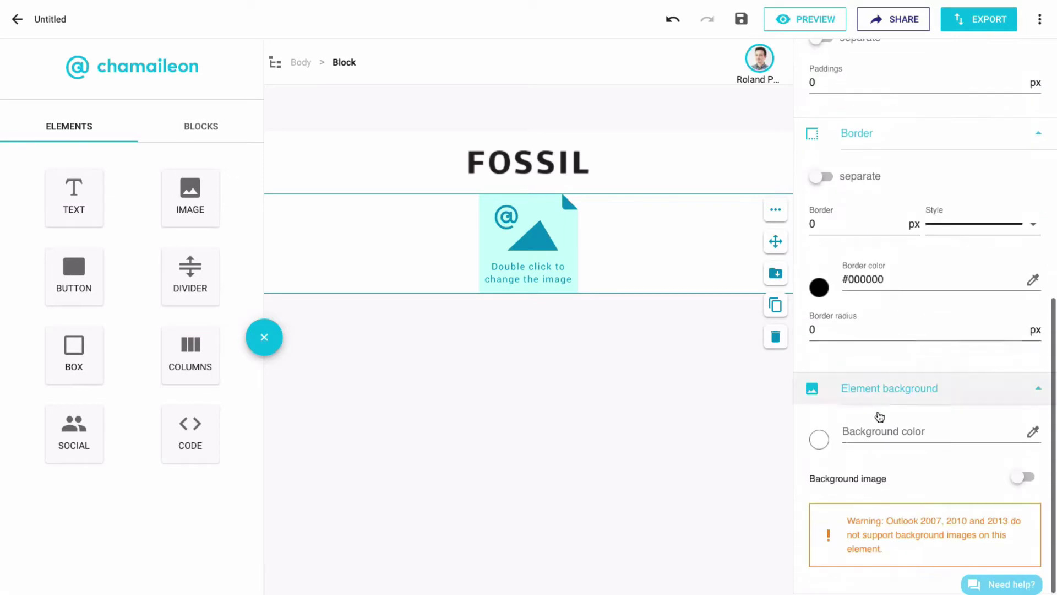
Set the background color of the block holding the image placeholder to #F47D4C.
left_click(865, 437)
type("#F47D4C")
key("Return")
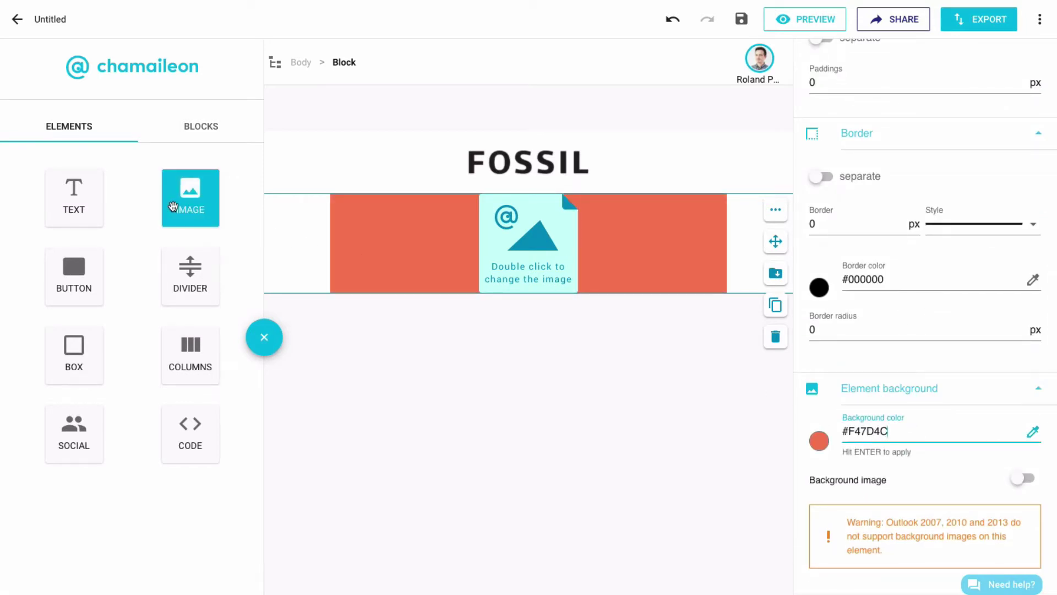
Add a second image element to the orange block and fill the upper placeholder with fossil-hero-image.gif from the gallery.
left_click_drag(173, 206, 543, 236)
double_click(541, 240)
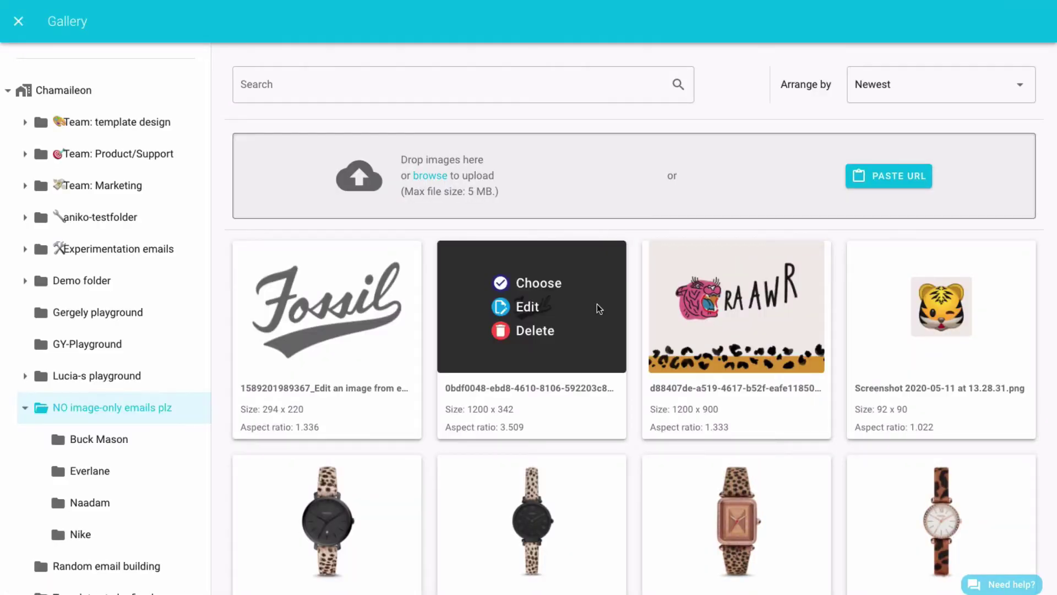
scroll(633, 303, "down", 9)
mouse_move(529, 440)
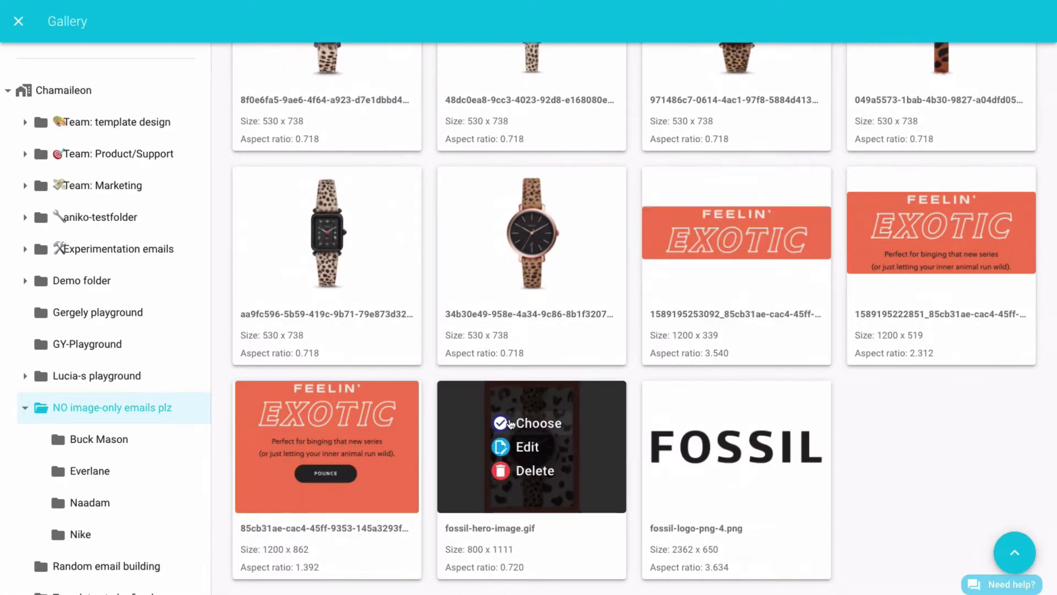
left_click(523, 423)
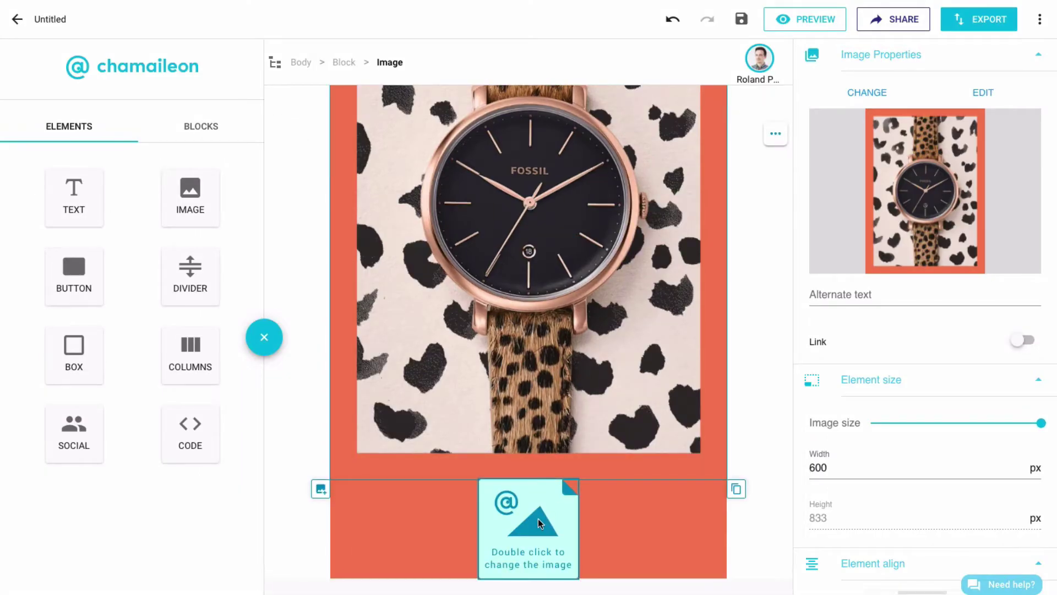
Fill the placeholder below the watch image with the 1200 x 339 "FEELIN' EXOTIC" banner from the gallery.
double_click(538, 523)
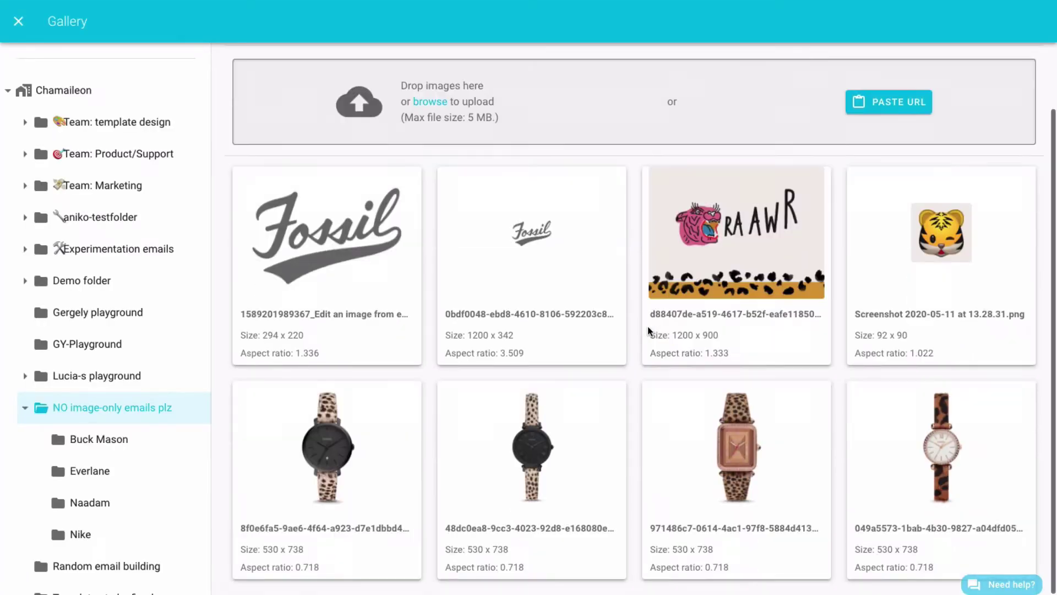
scroll(649, 330, "down", 8)
left_click(724, 208)
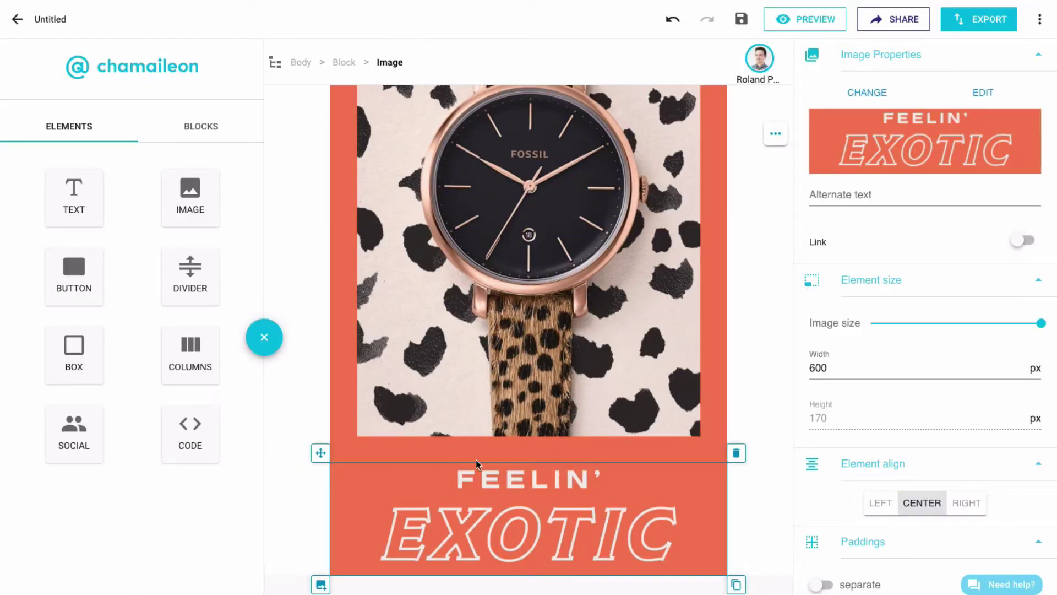
Add a three-column row beneath the EXOTIC banner, with its first column locked at 70 px wide and hidden on mobile.
left_click_drag(190, 353, 511, 540)
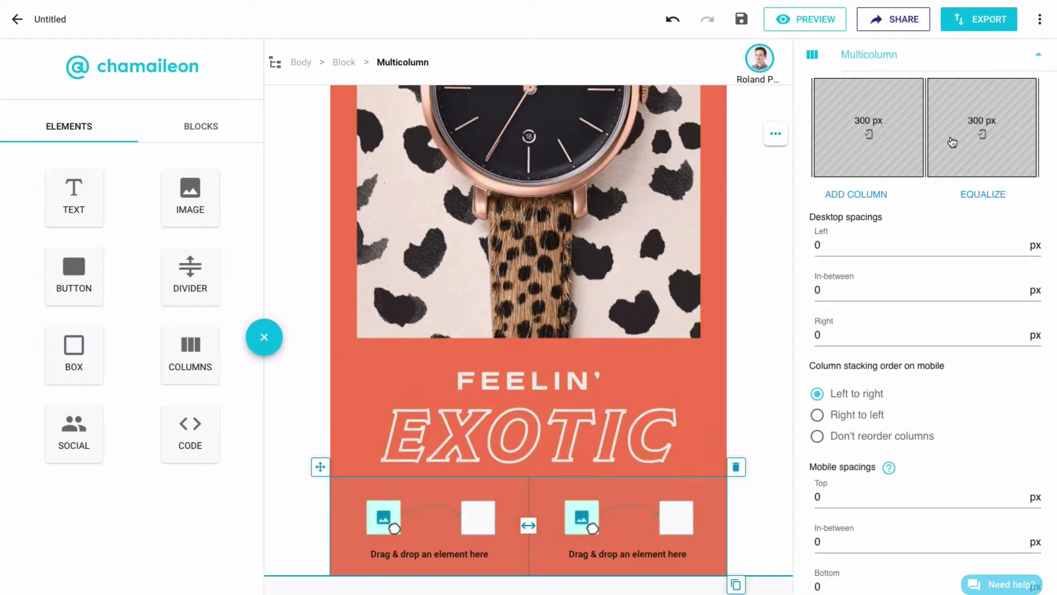
left_click(863, 196)
left_click(863, 151)
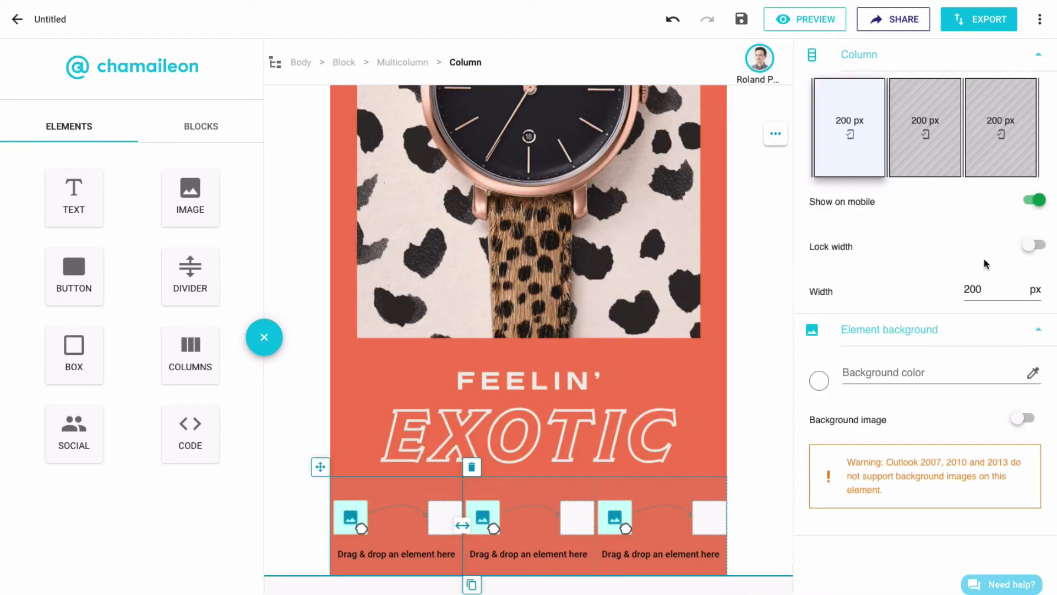
double_click(973, 289)
type("70")
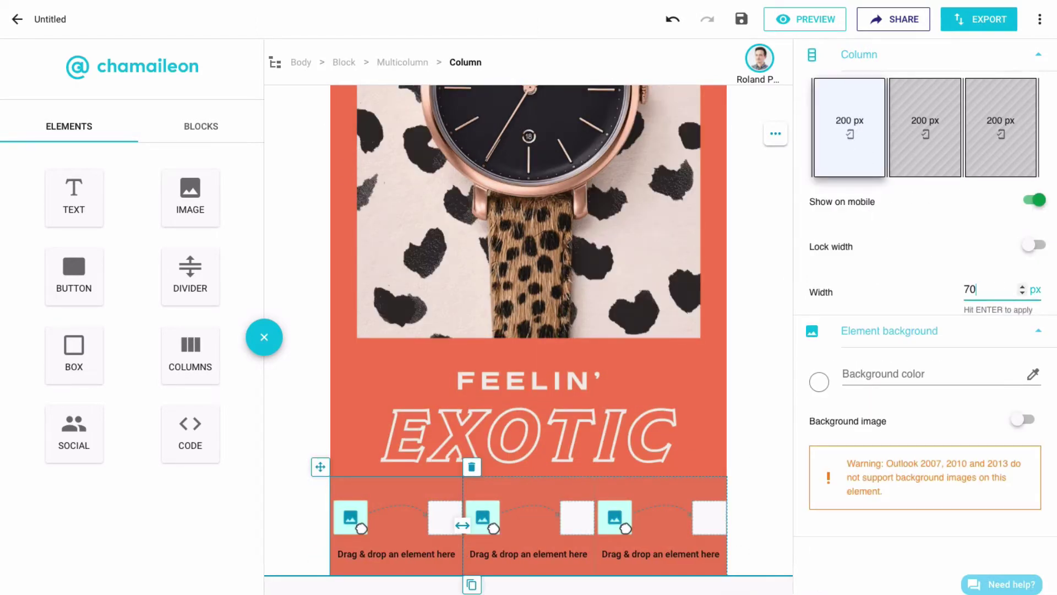
left_click(1038, 245)
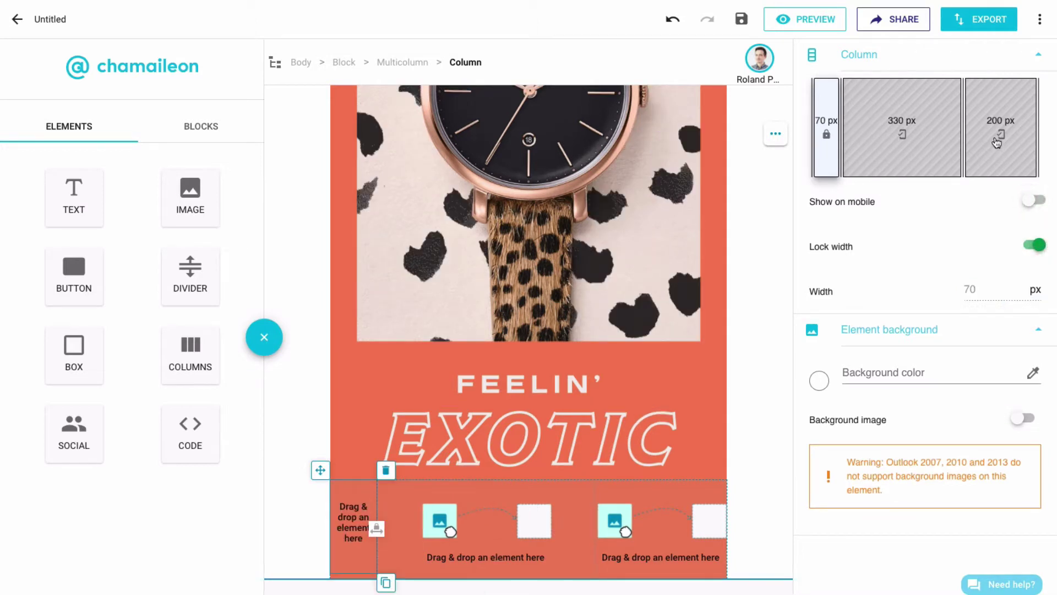
Set the third column's width to 70 px, lock that width and hide the column on mobile.
left_click(1001, 127)
double_click(972, 289)
type("70")
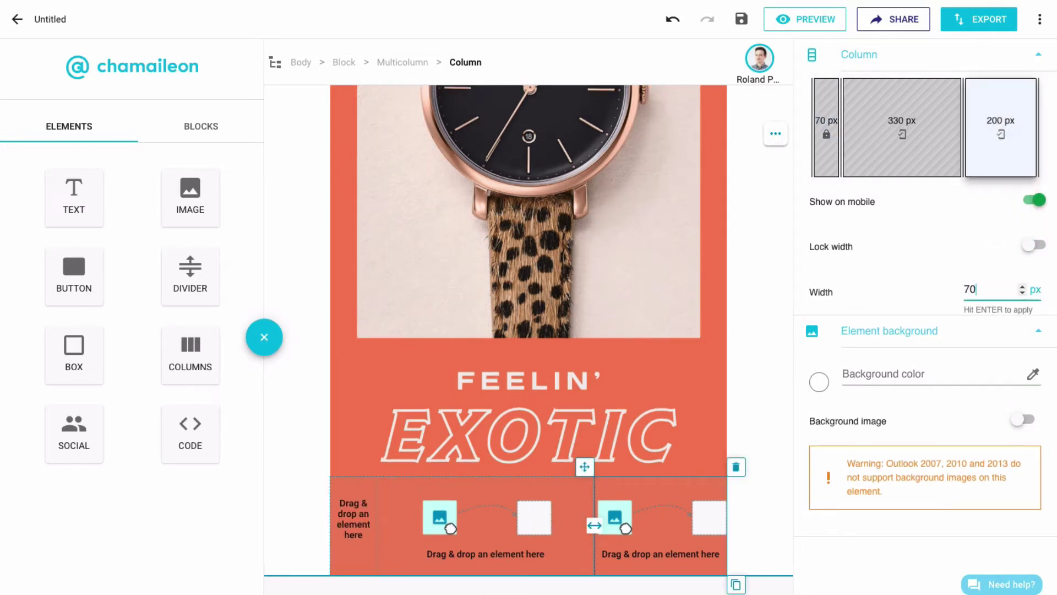
key("Return")
left_click(1036, 245)
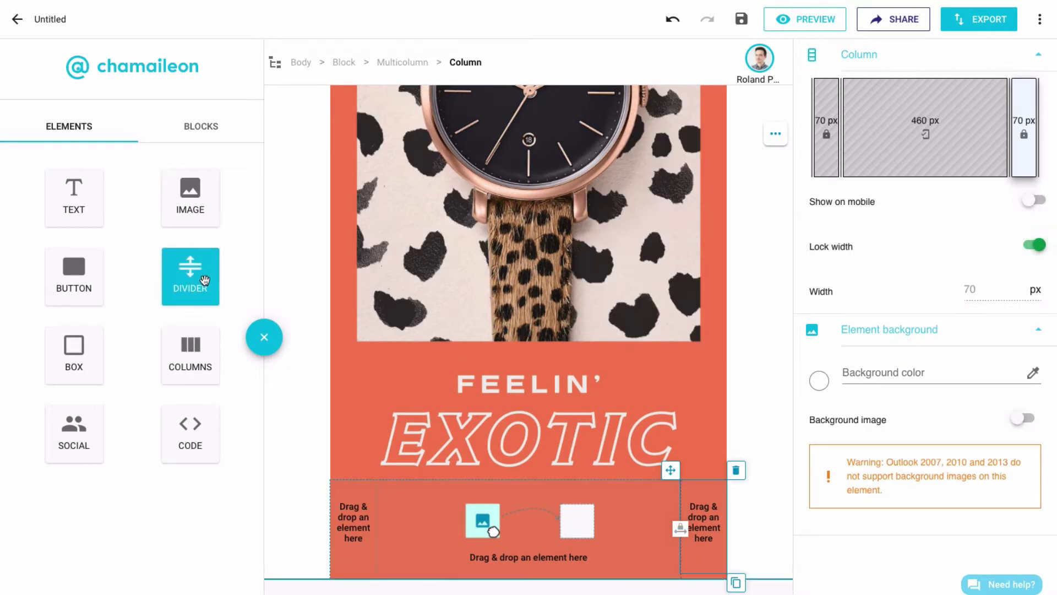
Place a transparent divider in the first narrow column and a copy of it in the third column.
left_click_drag(200, 278, 350, 514)
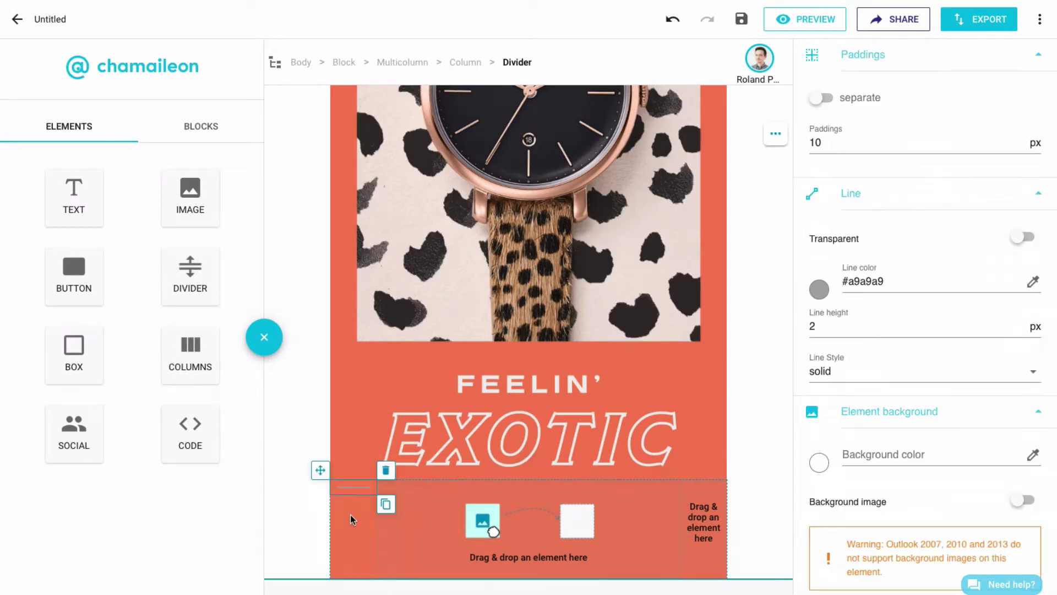
left_click(1024, 237)
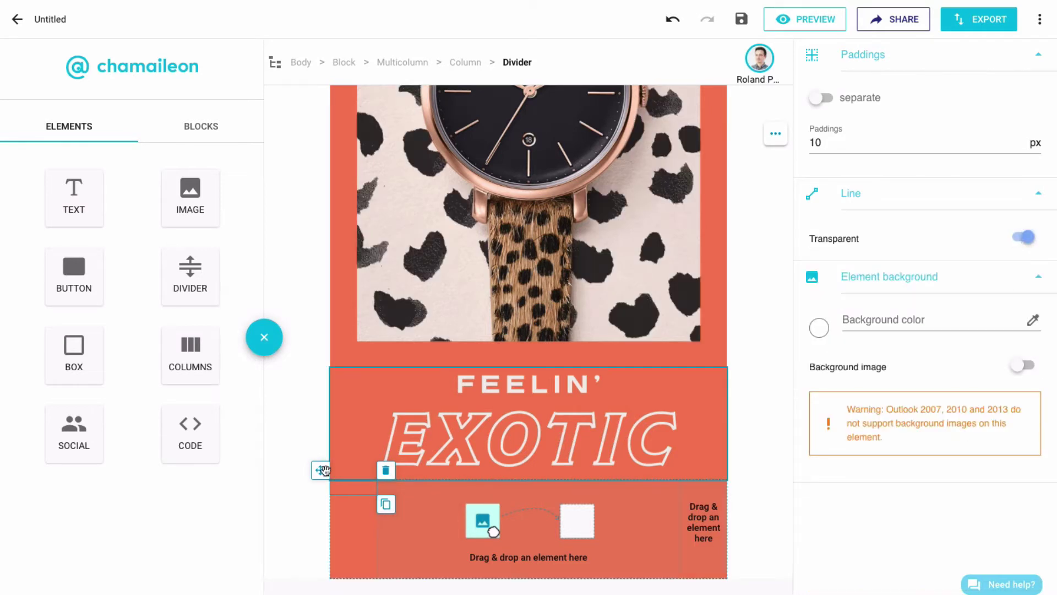
left_click_drag(329, 470, 708, 500)
Add centered text in the middle column reading "Perfect for bringing that new series (or just letting your inner animal run wild).".
left_click(564, 521)
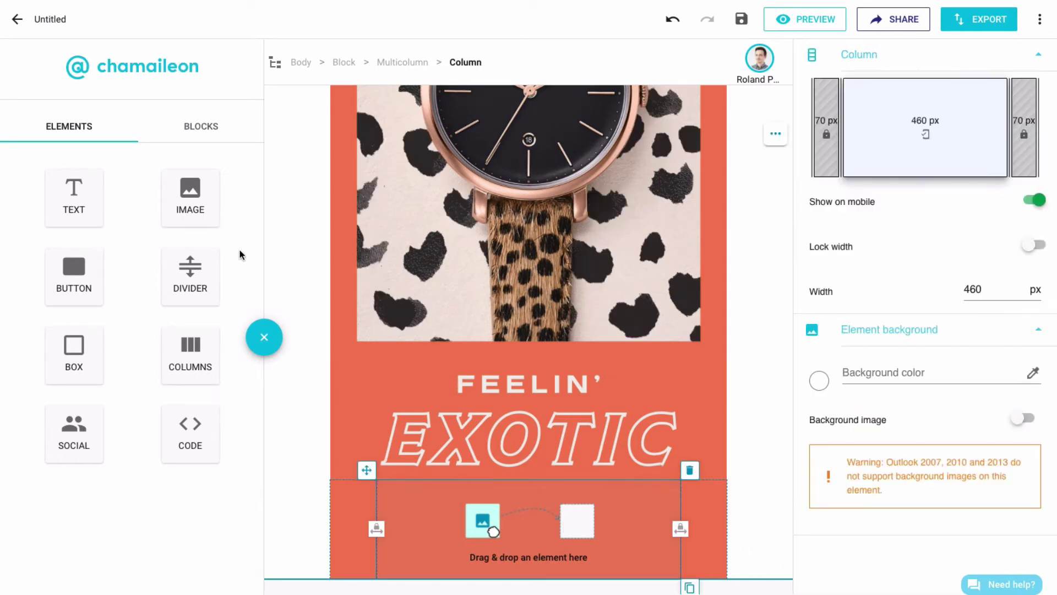
left_click_drag(65, 205, 488, 509)
double_click(466, 563)
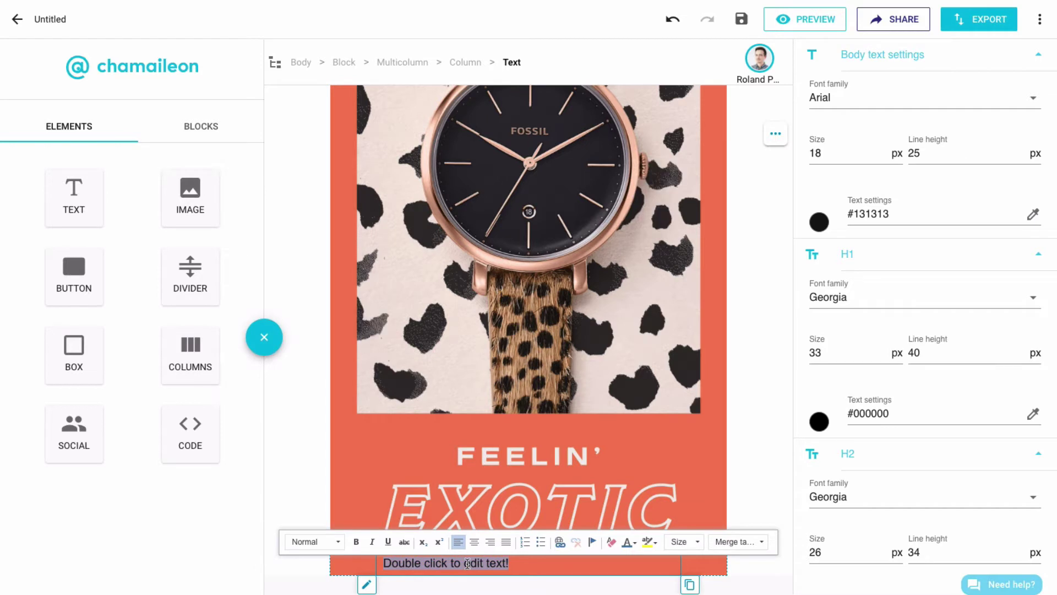
type("Perfect for bringing that new series (or just letting your inner animal run wild).")
left_click(474, 541)
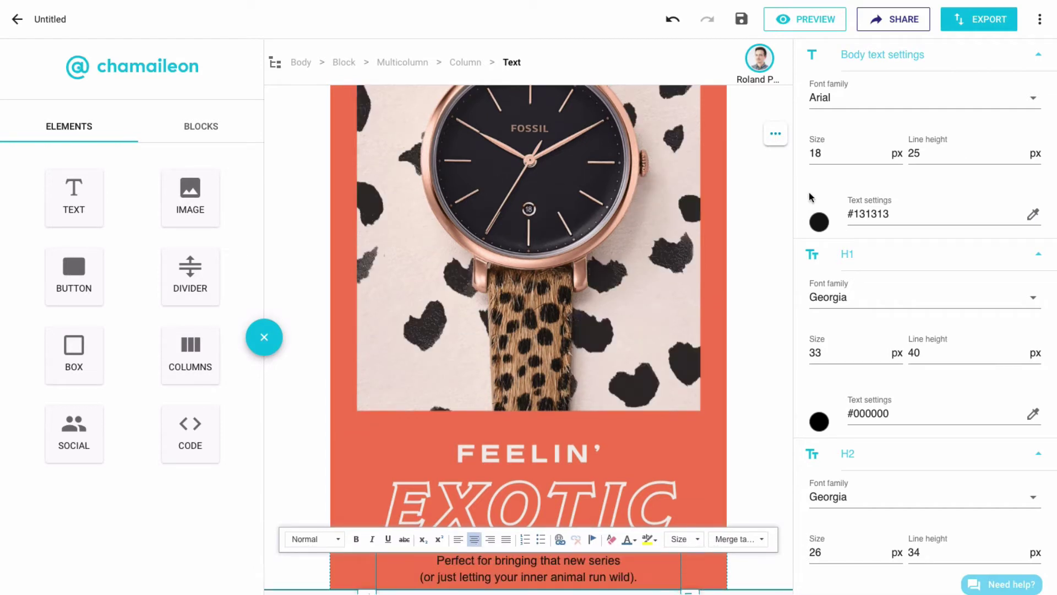
Set the paragraph's body text size to 24 px and its line height to 36 px.
double_click(814, 154)
type("24")
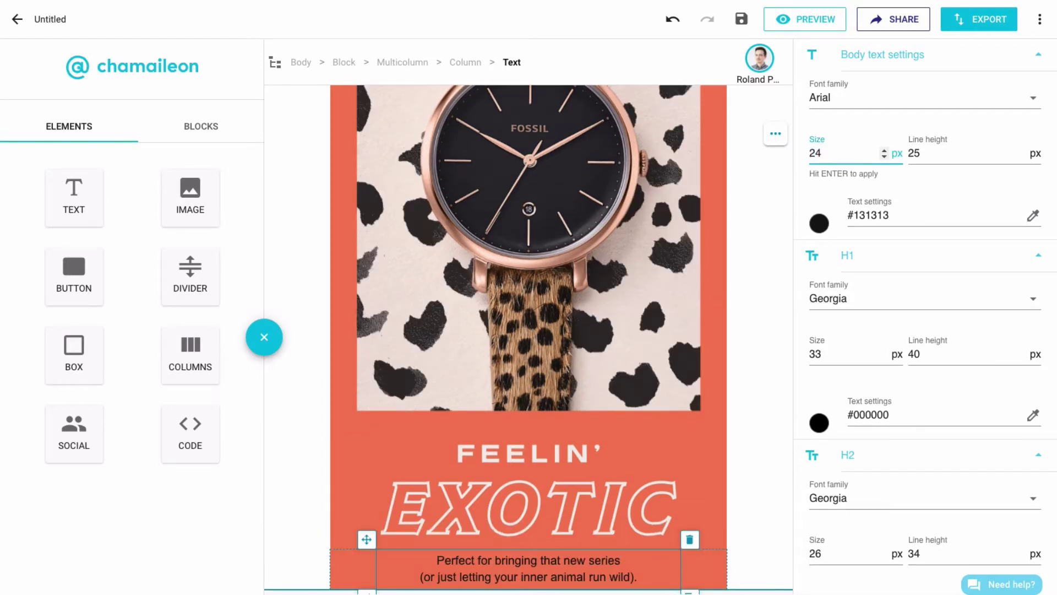
key("Return")
key("Tab")
type("3")
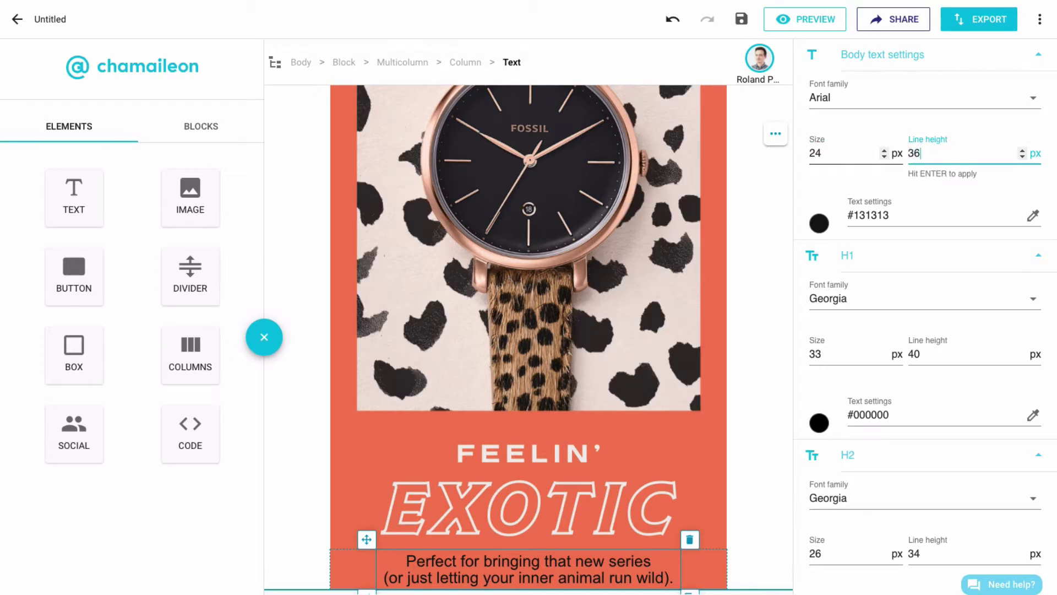
type("6")
key("Return")
Color the paragraph's body text #262626 and set its top padding to 15 px.
double_click(856, 214)
type("2626")
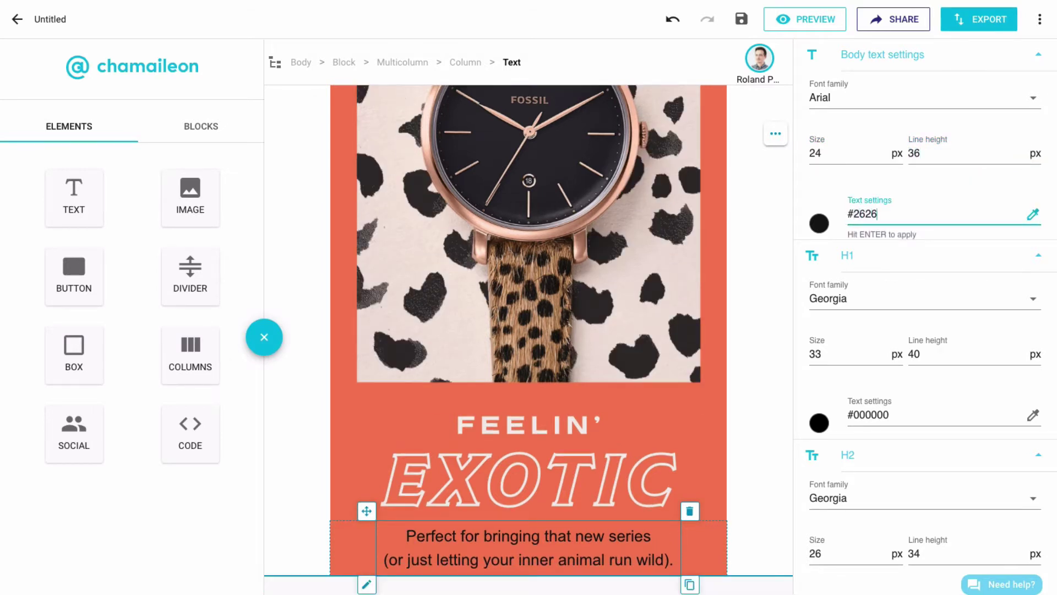
type("26")
scroll(898, 304, "down", 3)
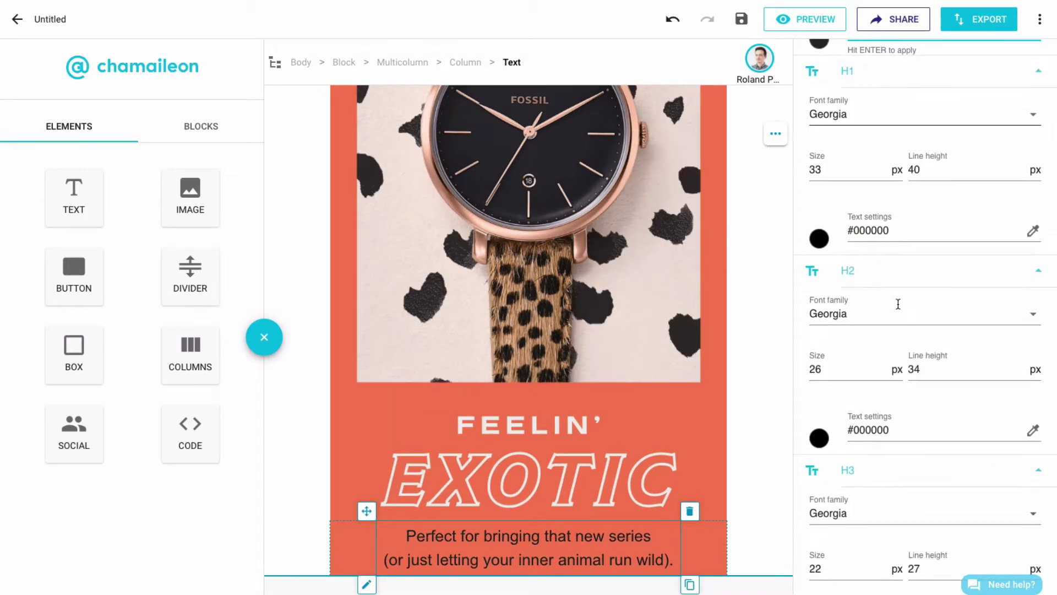
scroll(898, 304, "down", 9)
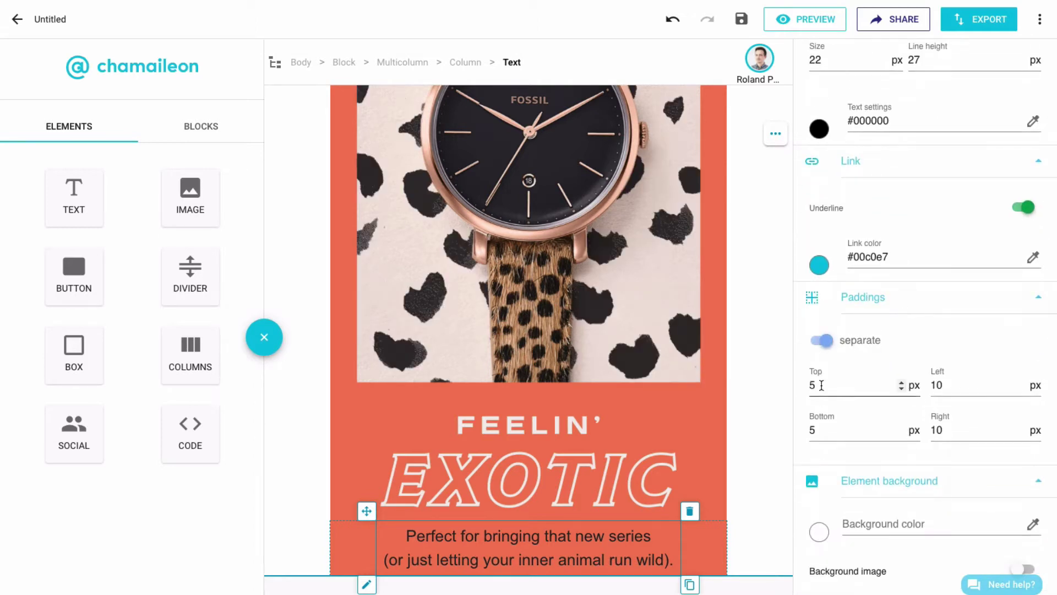
type("15")
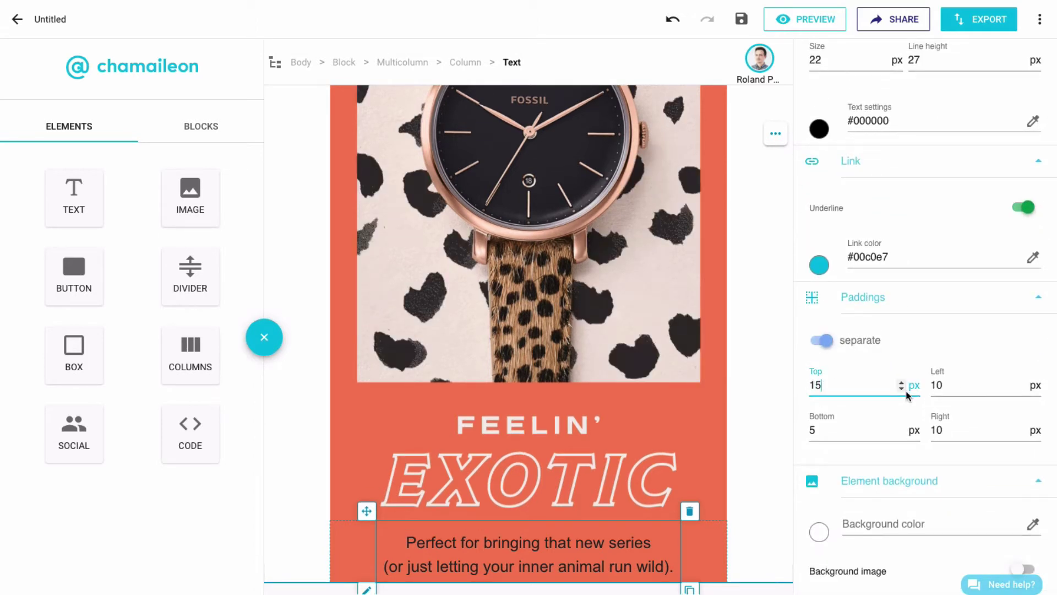
scroll(568, 470, "down", 1)
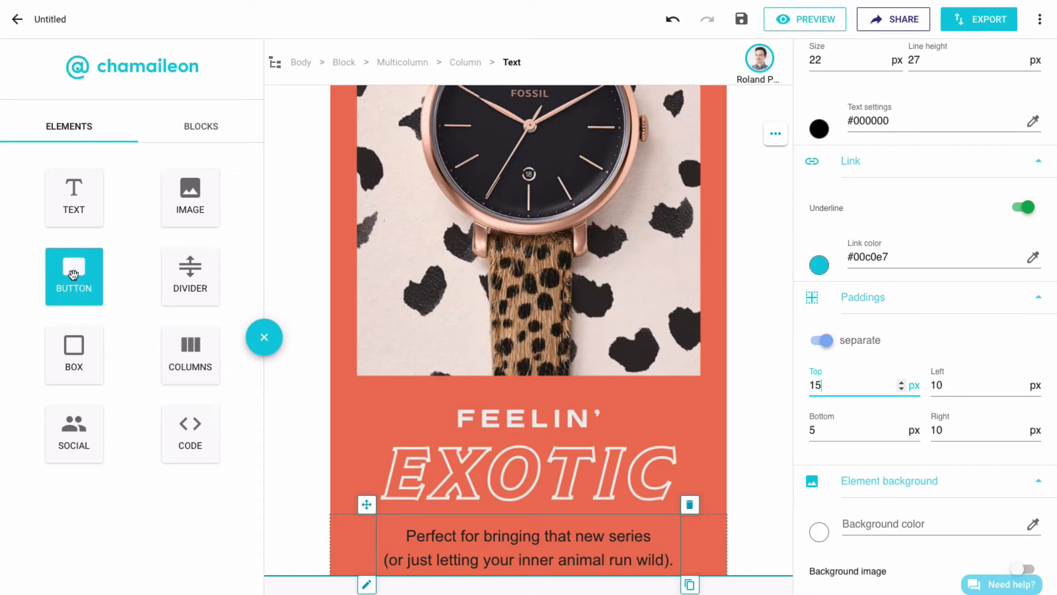
Add a button below the paragraph in the middle column and label it POUNCE.
left_click_drag(73, 274, 544, 562)
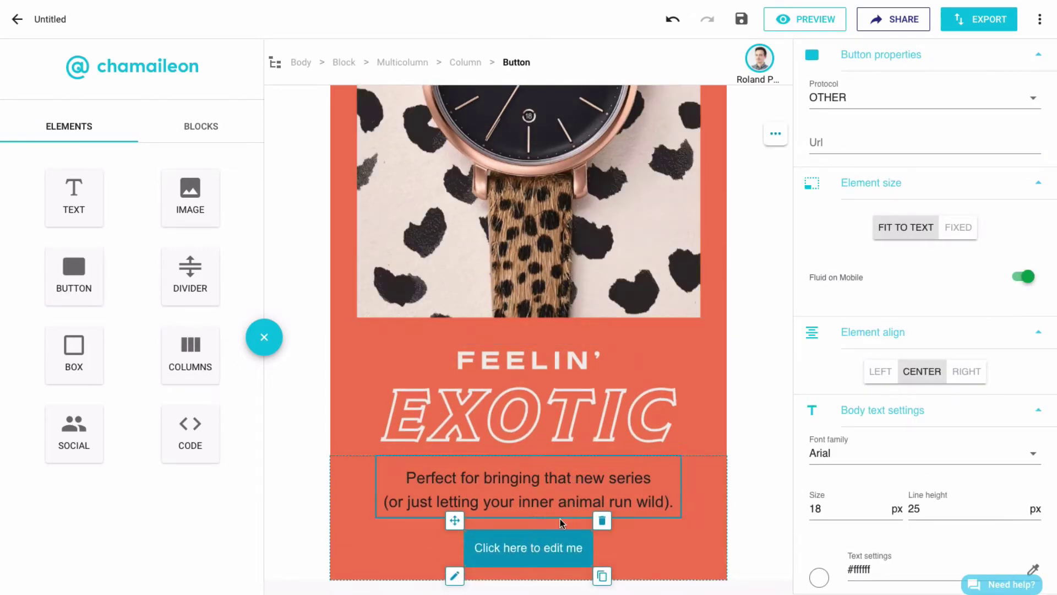
left_click(526, 550)
key("ctrl+a")
type("P")
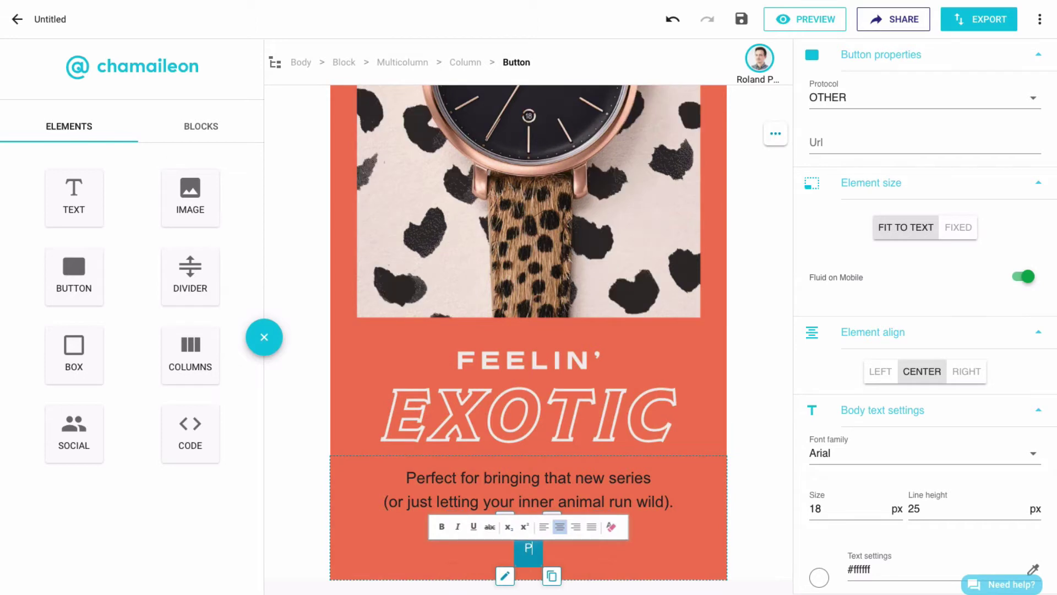
type("OUNDE")
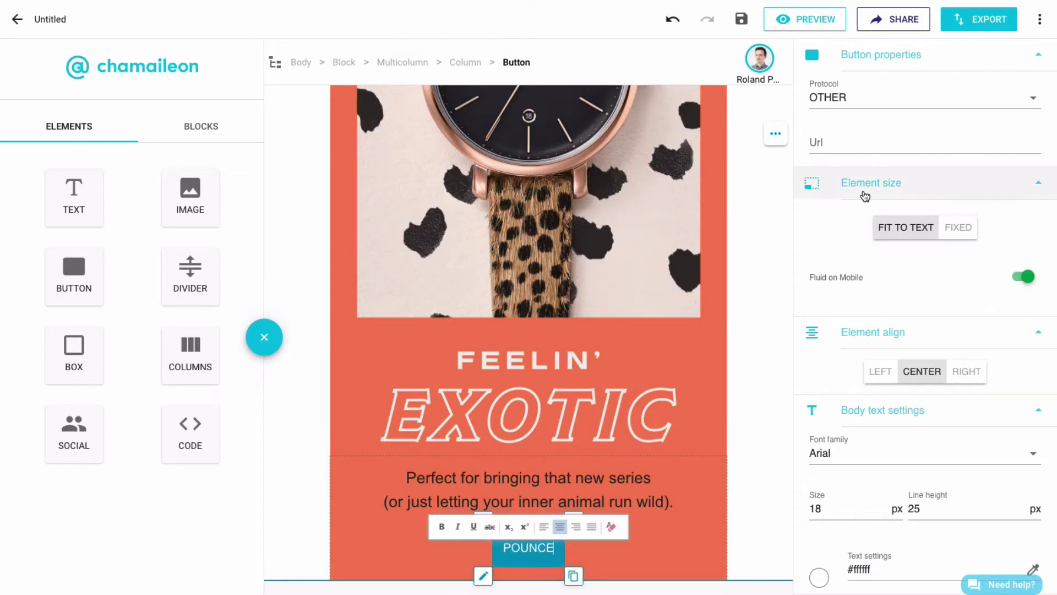
Set the POUNCE button's label font to Lato at 16 px.
left_click(825, 452)
type("lato")
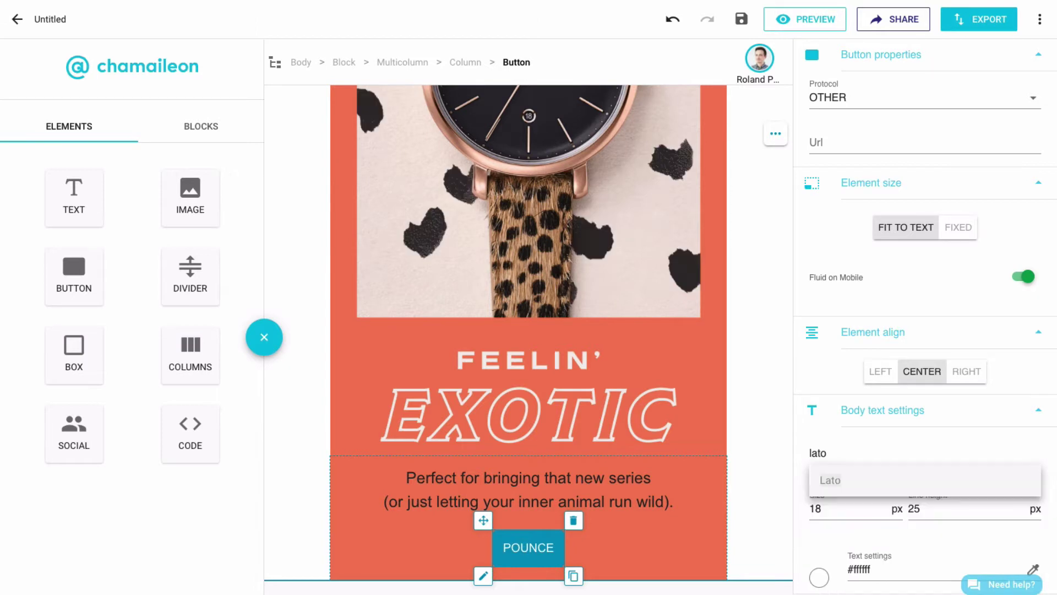
left_click(840, 480)
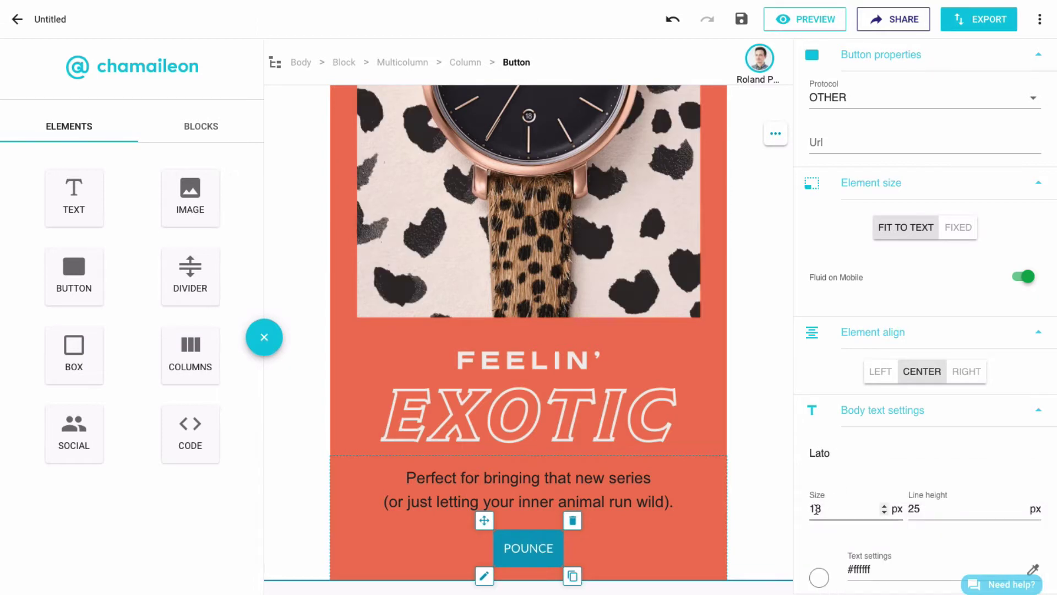
key("BackSpace")
type("6")
left_click(885, 555)
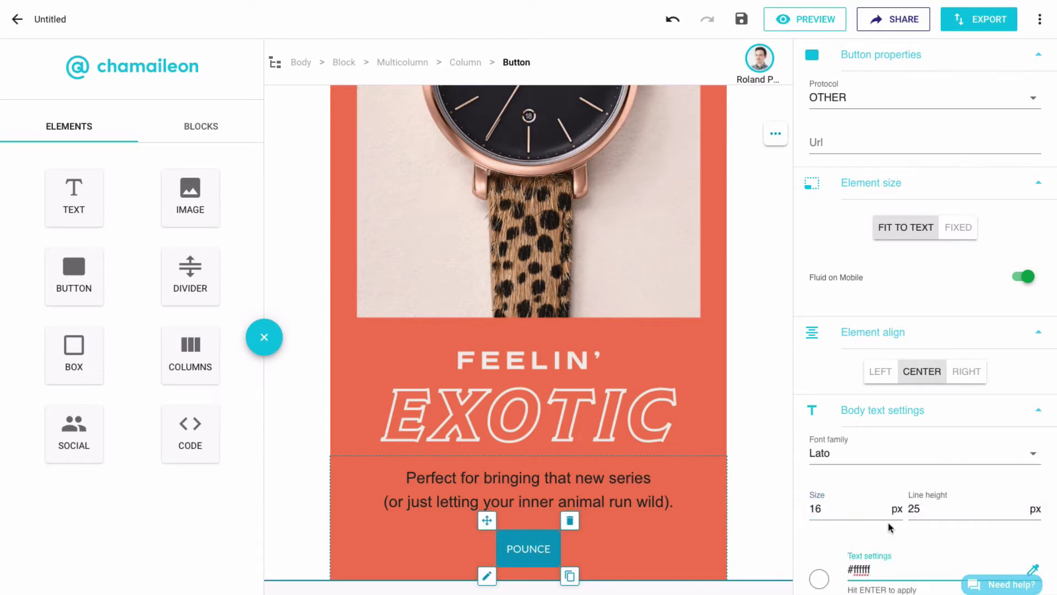
Enable separate margins for the POUNCE button and set its bottom margin to 80 px.
scroll(888, 527, "down", 5)
left_click(821, 310)
left_click(830, 386)
key("BackSpace")
key("BackSpace")
type("80")
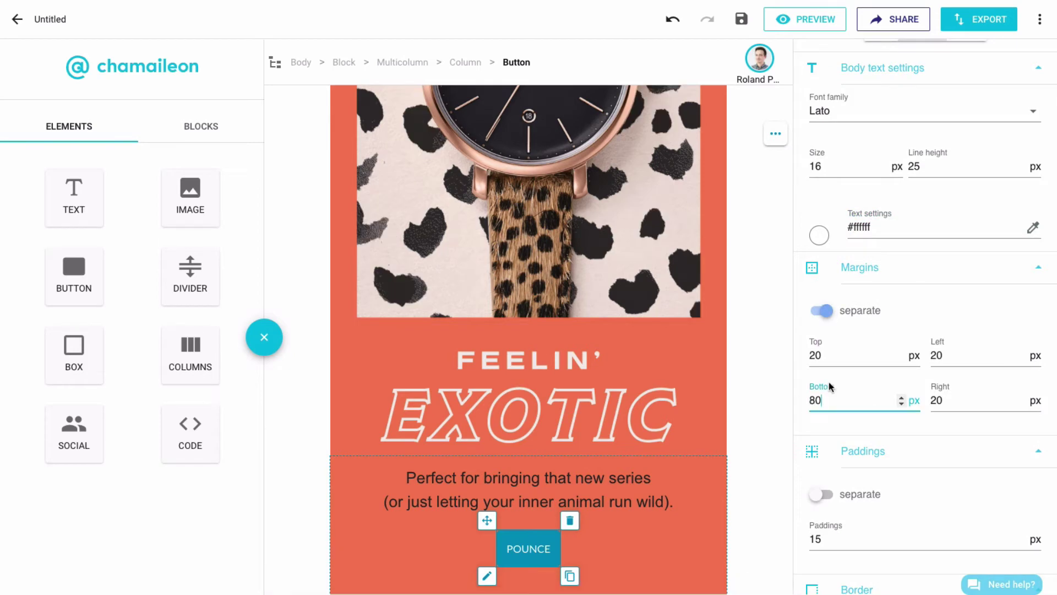
Give the POUNCE button a fixed width of 204 px.
scroll(913, 259, "up", 6)
left_click(958, 207)
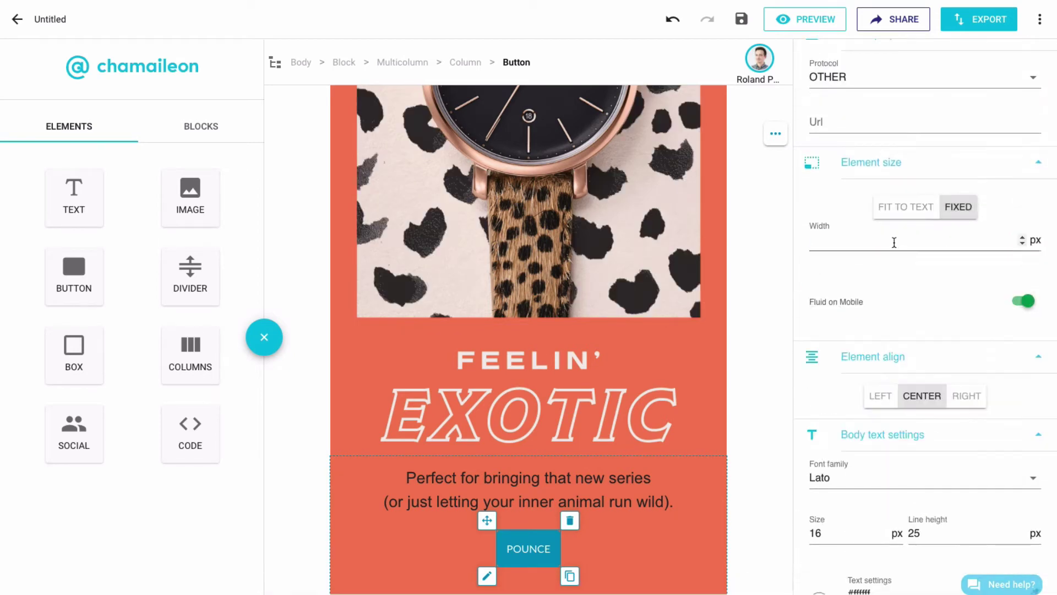
left_click(894, 242)
type("204")
Round the POUNCE button's corners with a border radius of 30 px.
scroll(874, 316, "down", 5)
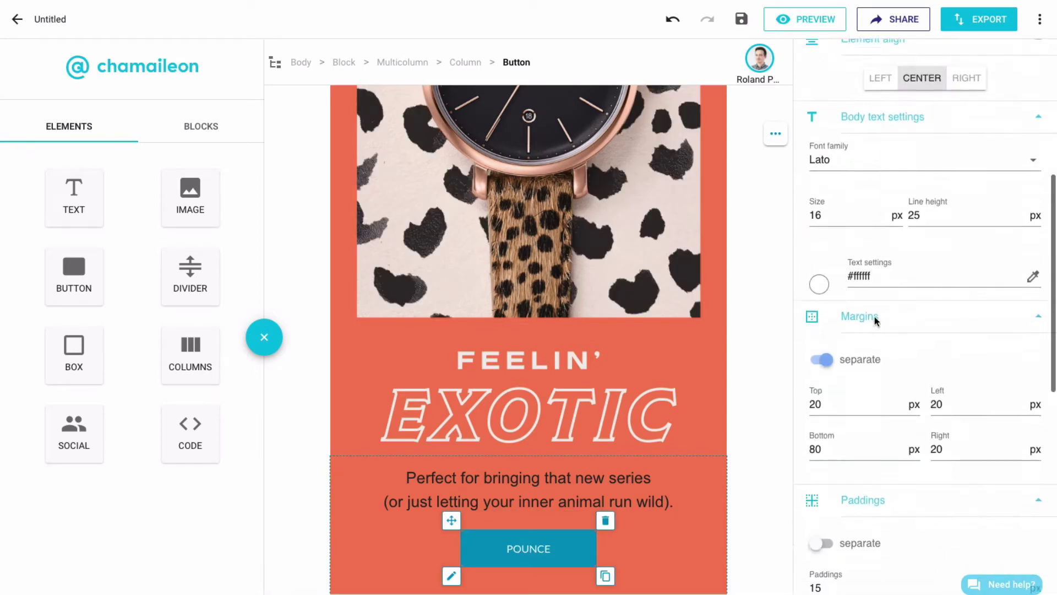
scroll(874, 316, "down", 6)
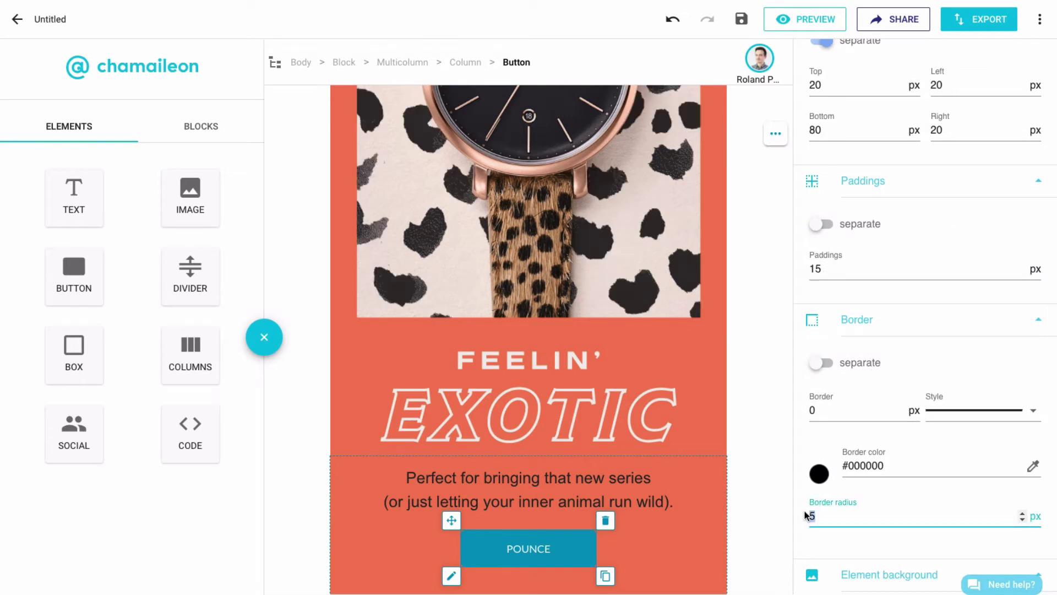
type("30")
Change the POUNCE button's background color to near-black.
scroll(878, 480, "down", 3)
left_click(819, 438)
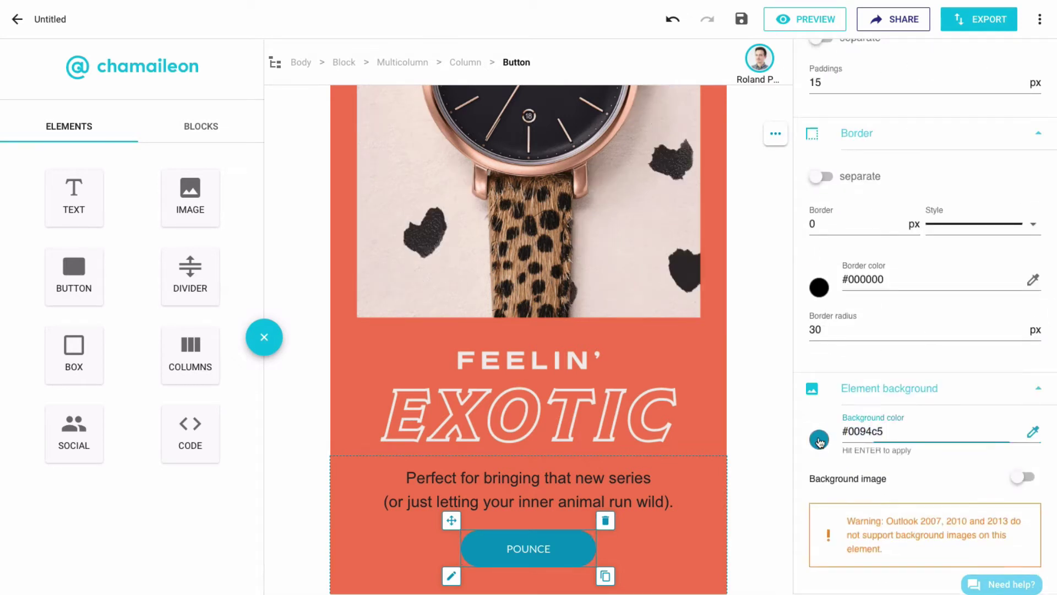
left_click(826, 564)
left_click(725, 476)
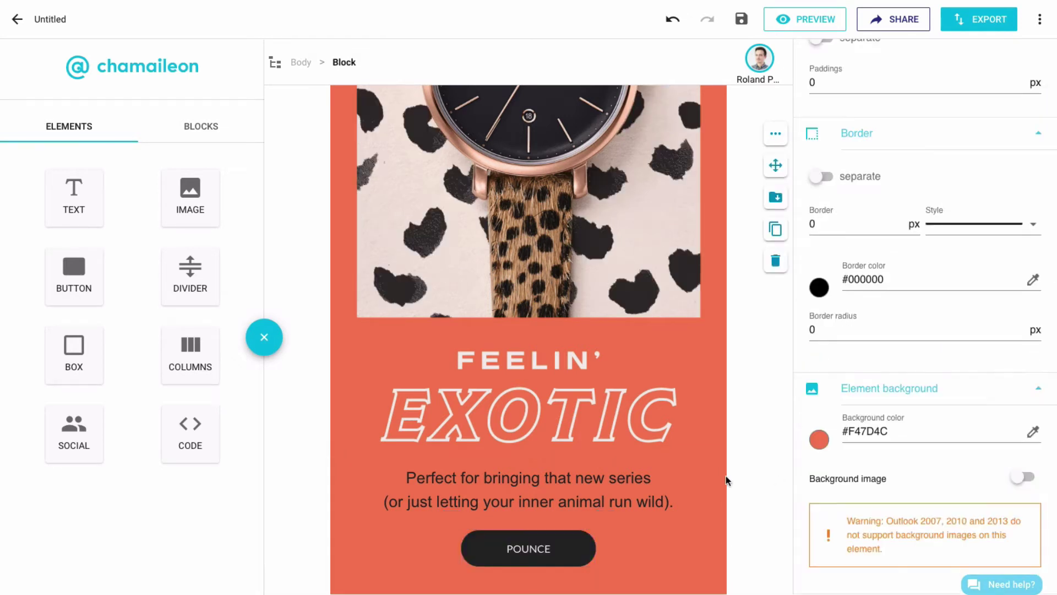
left_click(504, 464)
Add a text element in a new block below the orange one, with block paddings of 80 px top and 20 px left, bottom and right.
left_click_drag(74, 195, 710, 577)
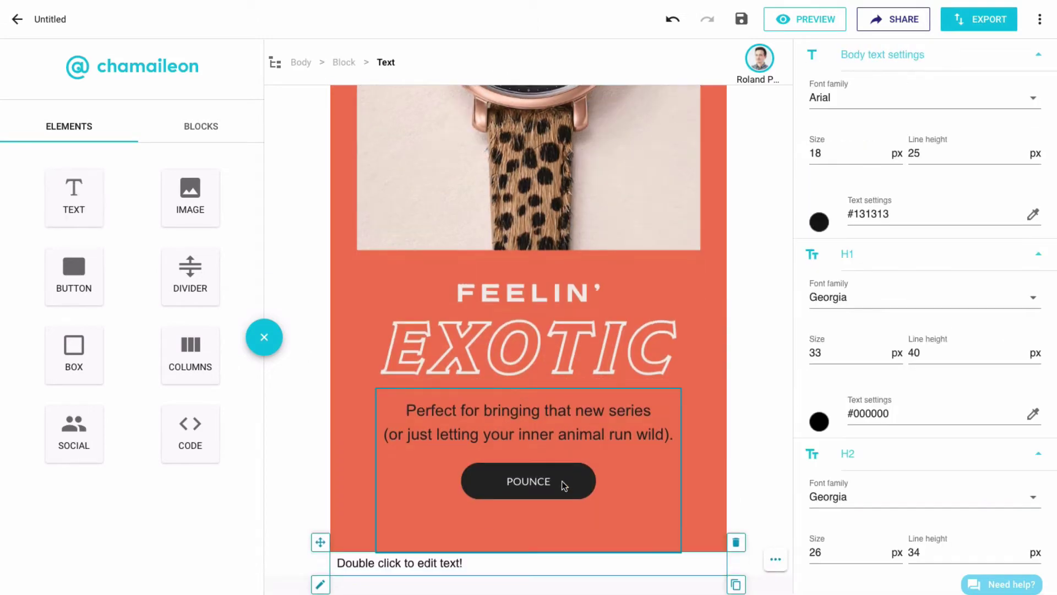
left_click(341, 66)
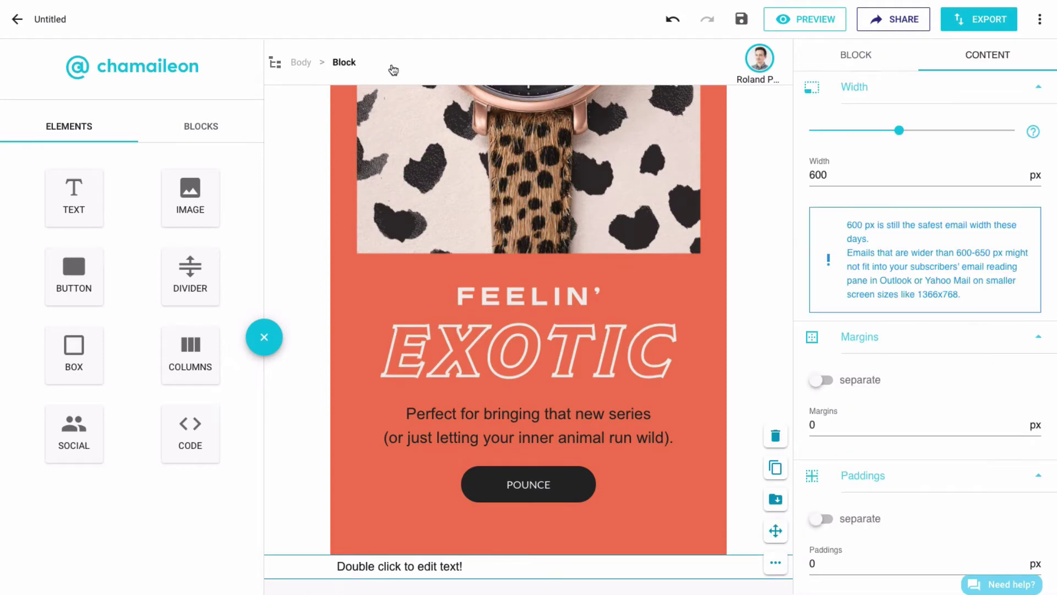
scroll(879, 401, "down", 4)
left_click(820, 318)
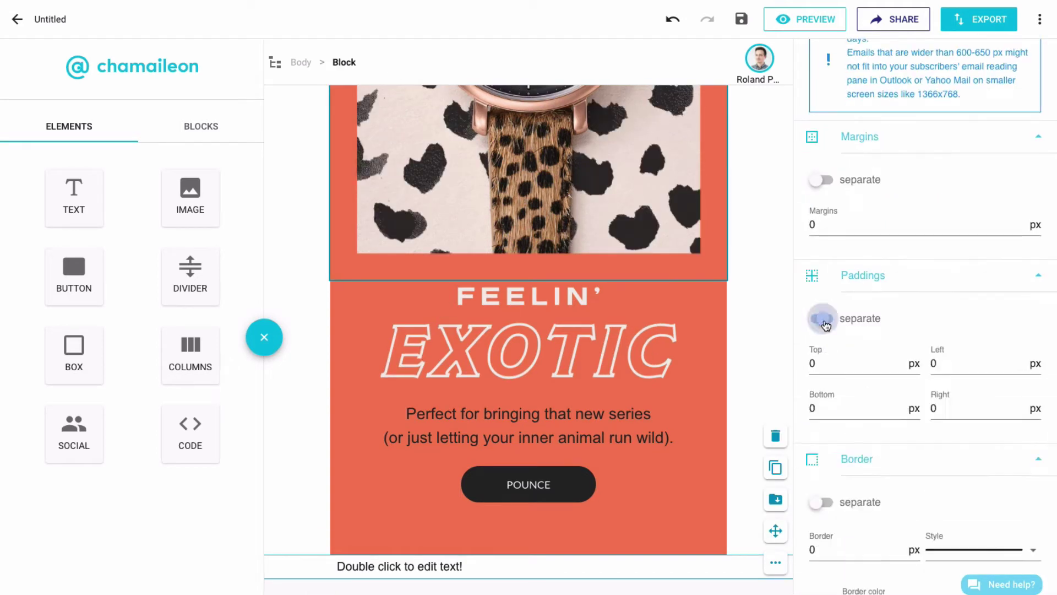
left_click(906, 363)
type("80")
left_click(930, 363)
type("2")
double_click(880, 406)
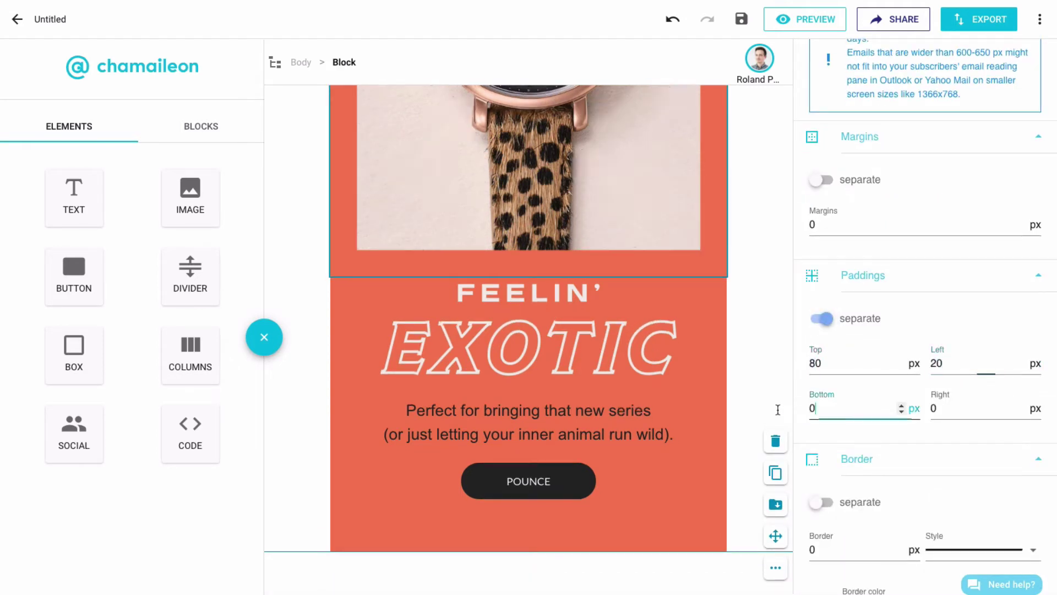
type("20")
double_click(936, 407)
type("20")
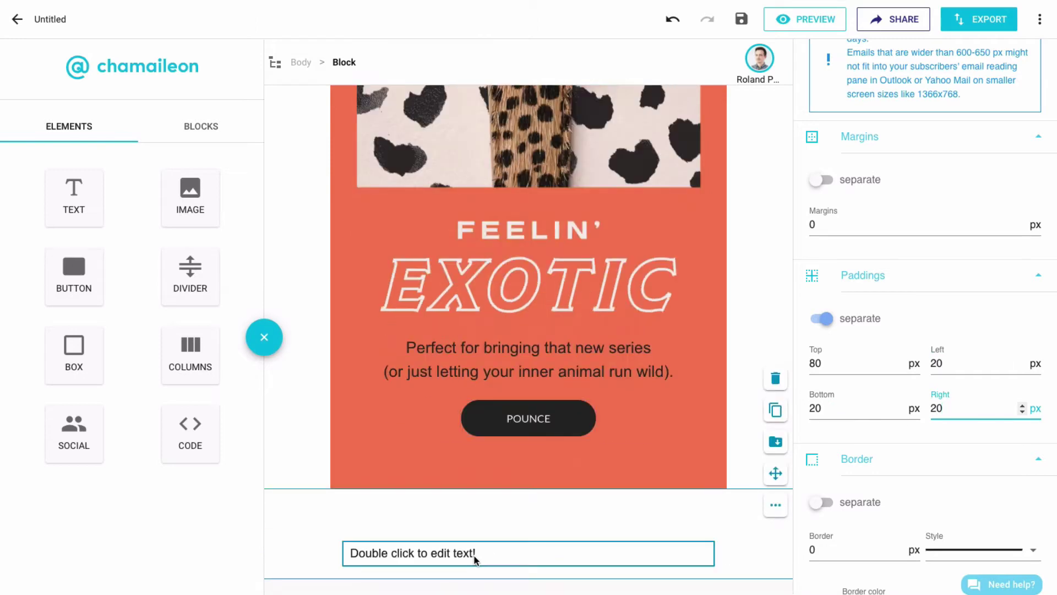
Set the new text block's background color to #f2ede9.
scroll(950, 487, "down", 5)
left_click(867, 432)
type("#")
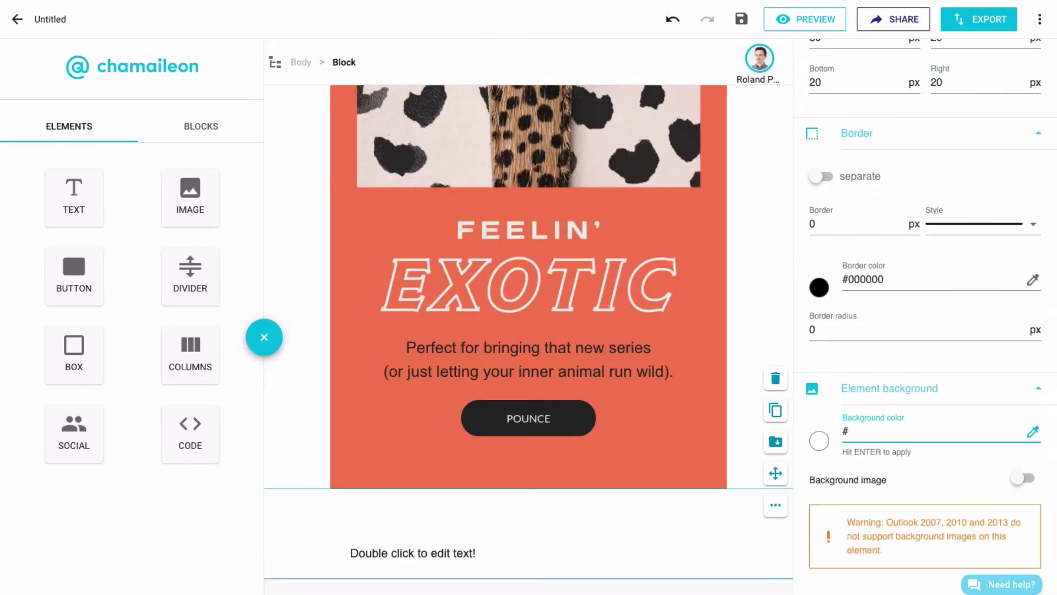
type("f2ede9")
key("Return")
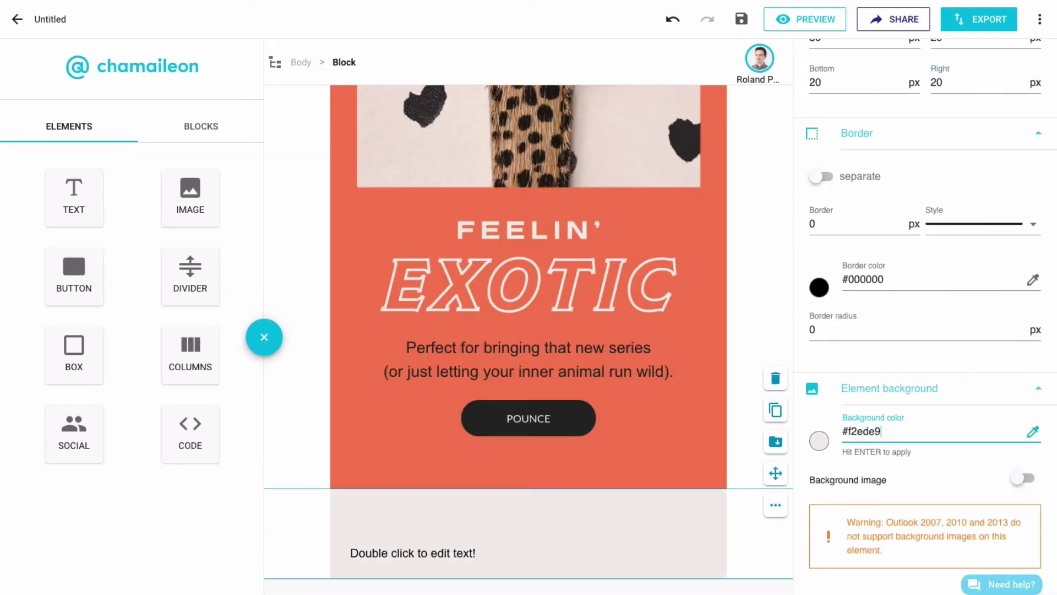
Replace the placeholder text with "For Cool Cats" and format it as Heading 1.
double_click(415, 553)
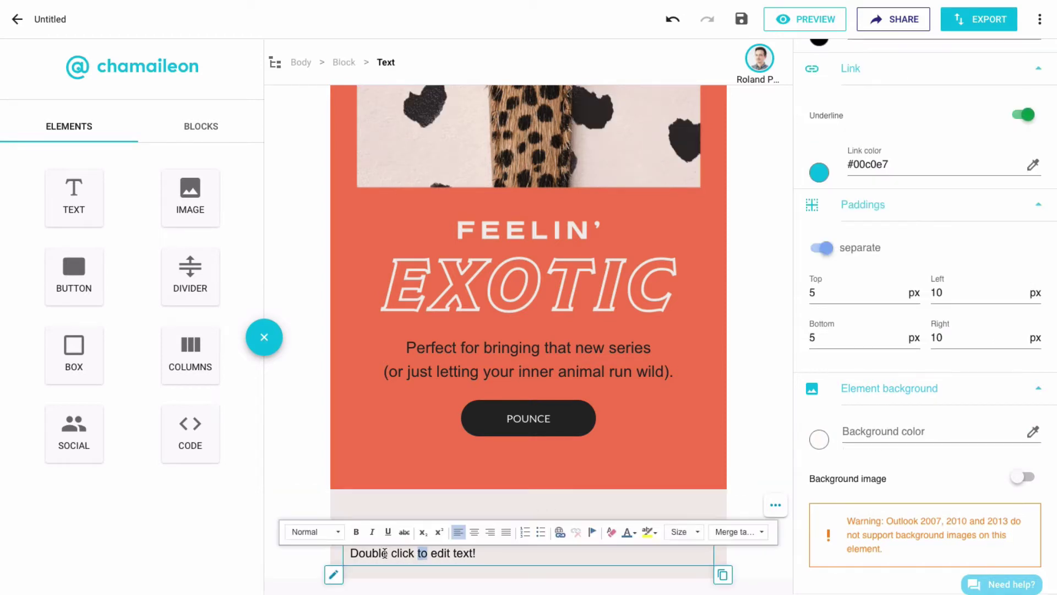
triple_click(385, 552)
type("For Cool Cats")
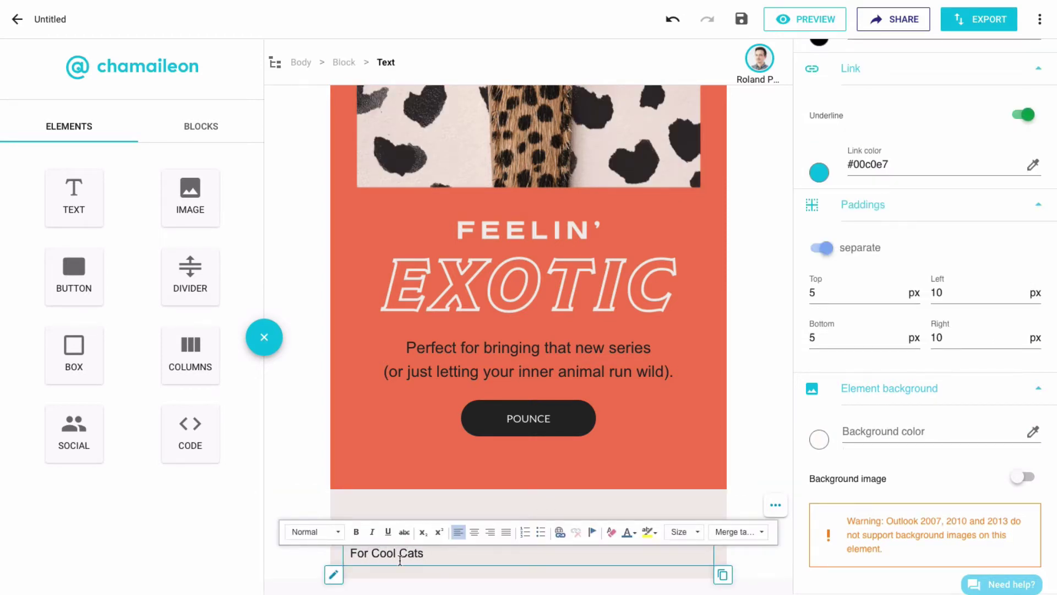
left_click(330, 531)
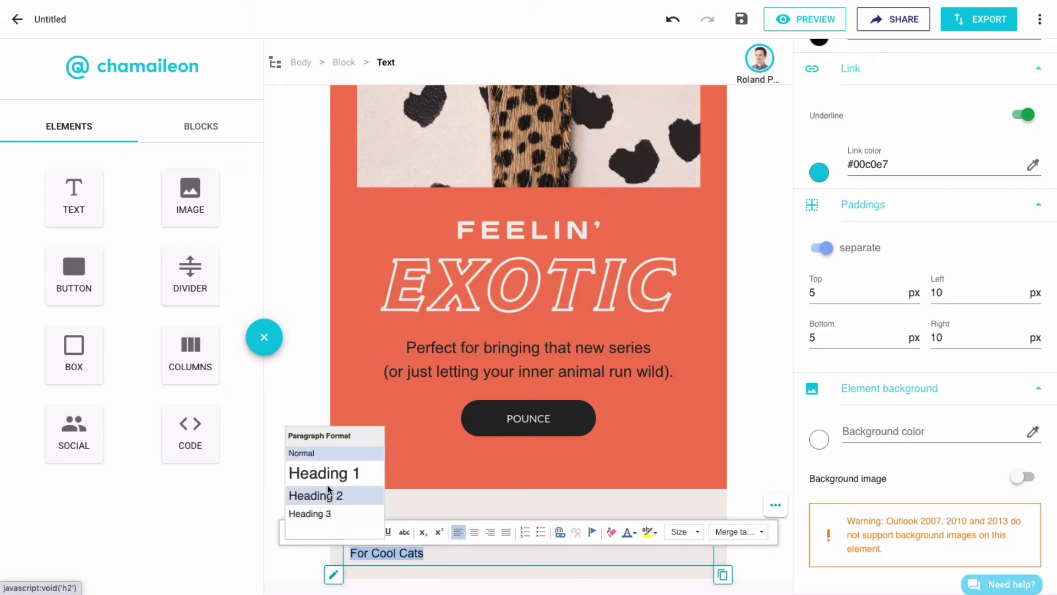
left_click(324, 472)
Set the H1 style of the "For Cool Cats" text to Lato at 40 px.
scroll(895, 187, "up", 5)
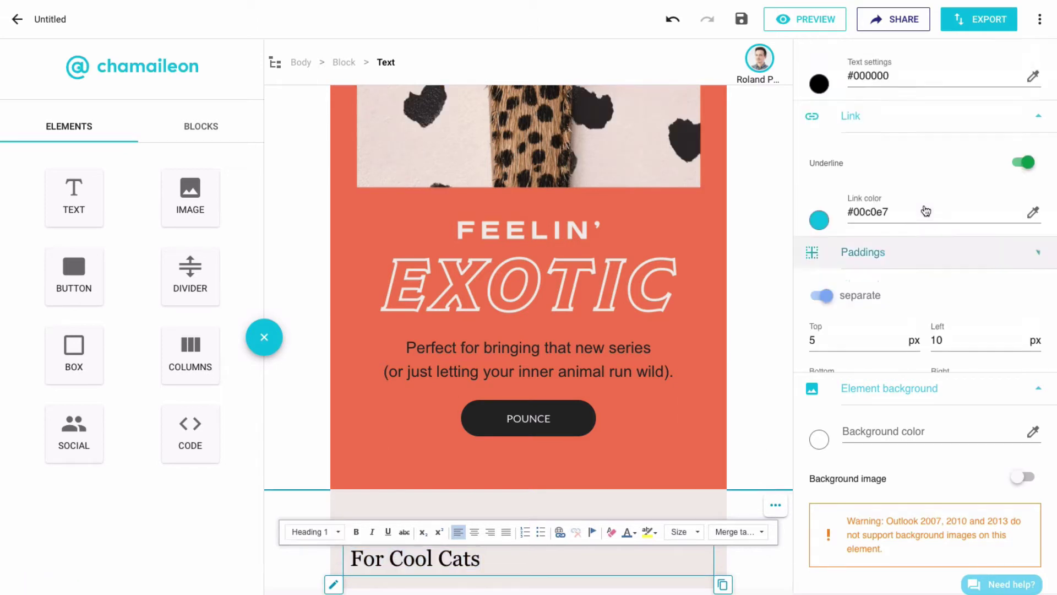
scroll(895, 187, "up", 2)
left_click(880, 147)
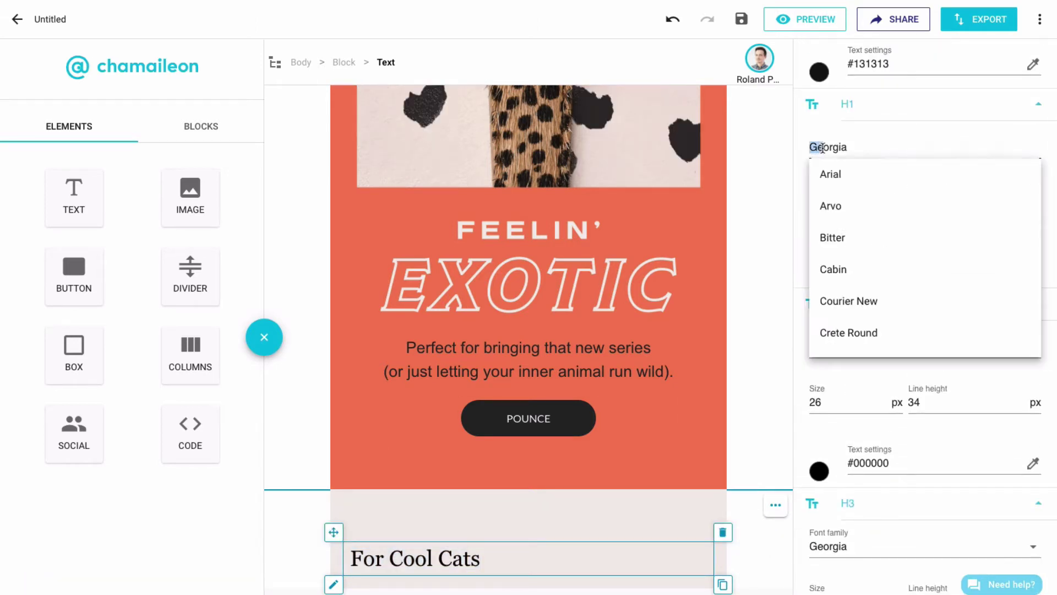
type("lat")
left_click(839, 180)
double_click(816, 203)
type("40")
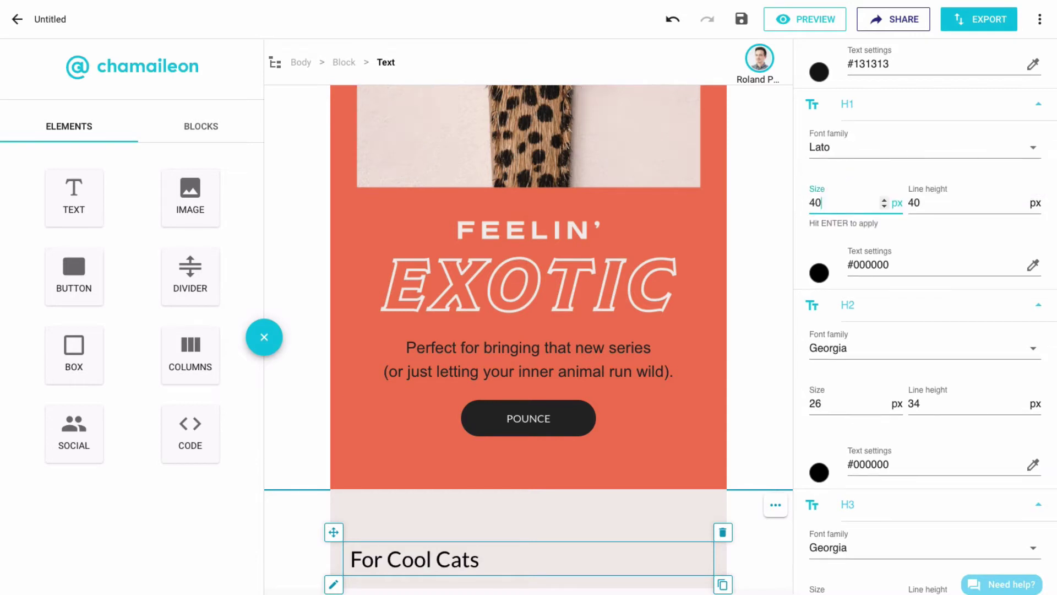
Center the "For Cool Cats" heading.
triple_click(501, 557)
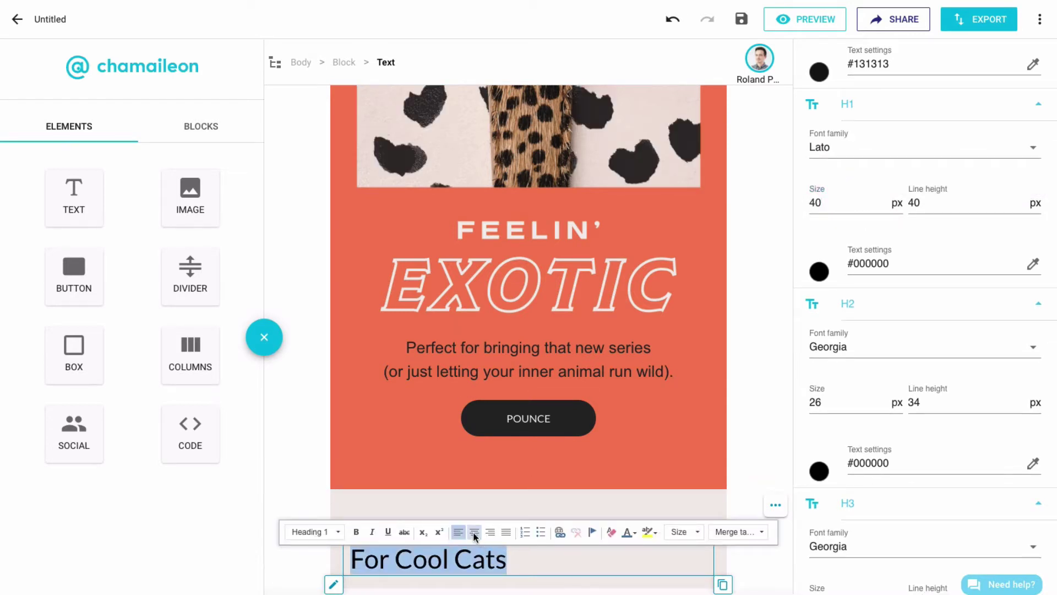
left_click(474, 532)
left_click(296, 562)
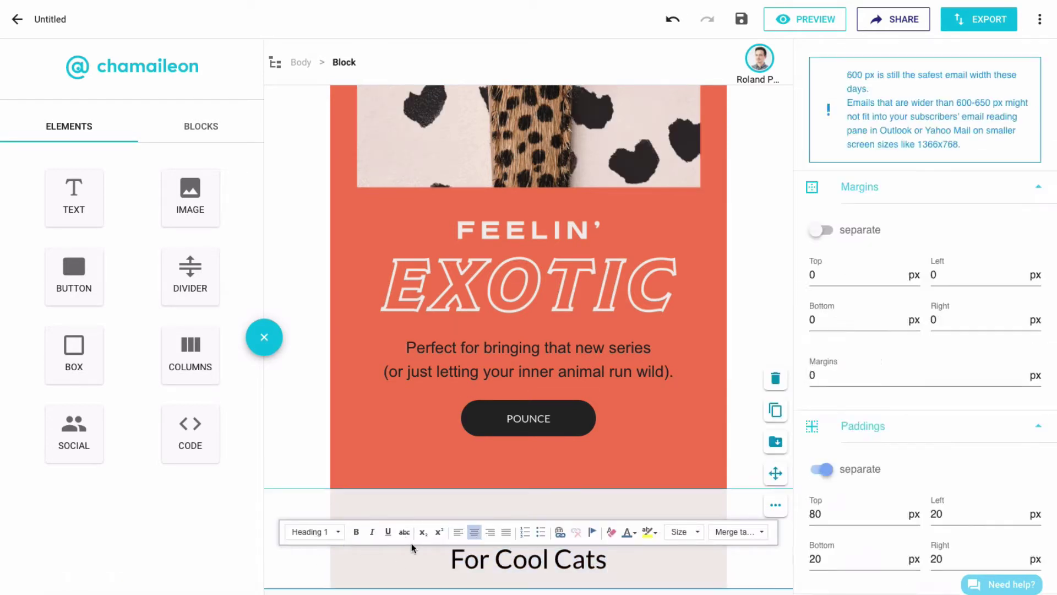
Duplicate the "For Cool Cats" heading and change the copy's text to "& Kittens".
left_click(489, 553)
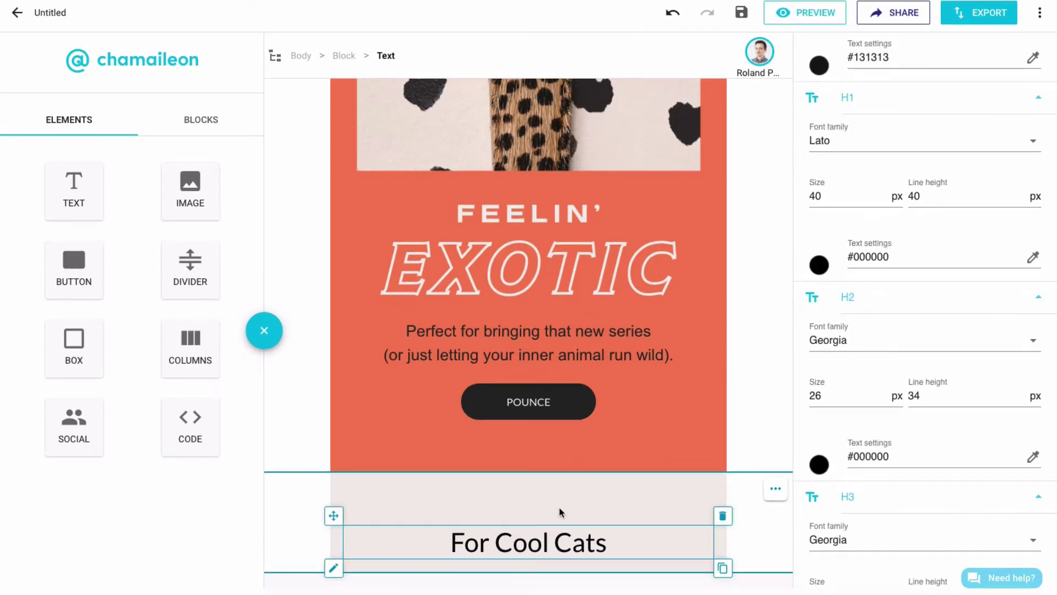
left_click(722, 574)
triple_click(508, 552)
type("& Kittens")
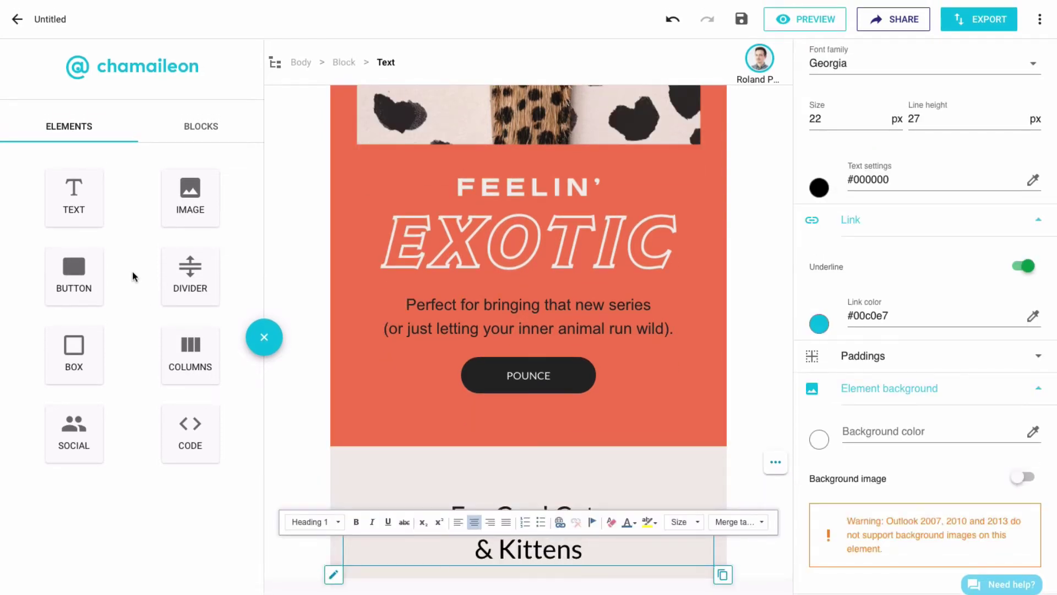
Add an image element beside the "& Kittens" heading, on its right, using the tiger emoji picture from the gallery.
left_click_drag(190, 197, 669, 543)
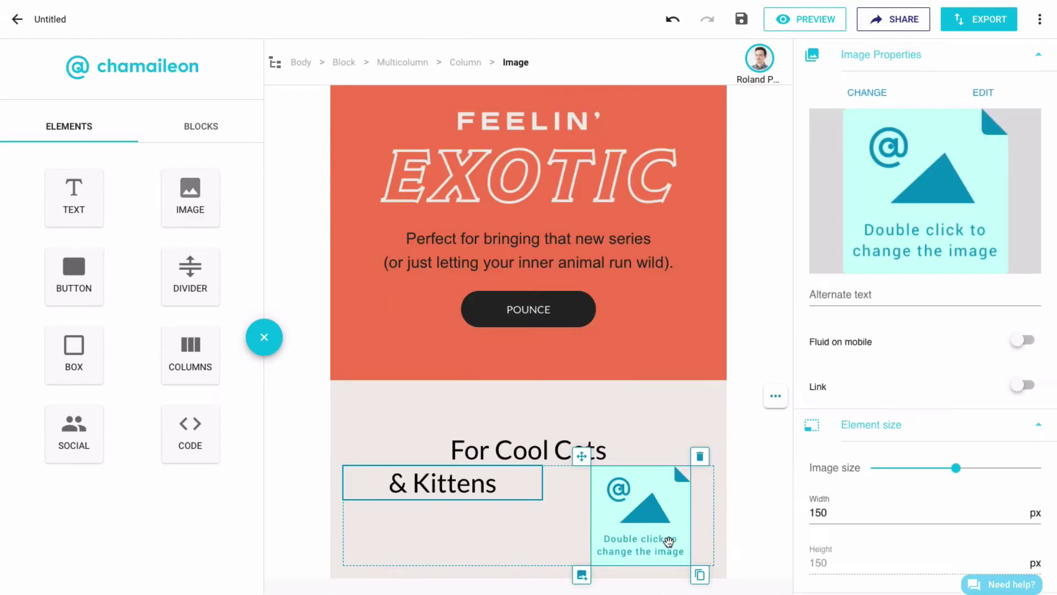
double_click(626, 523)
mouse_move(798, 358)
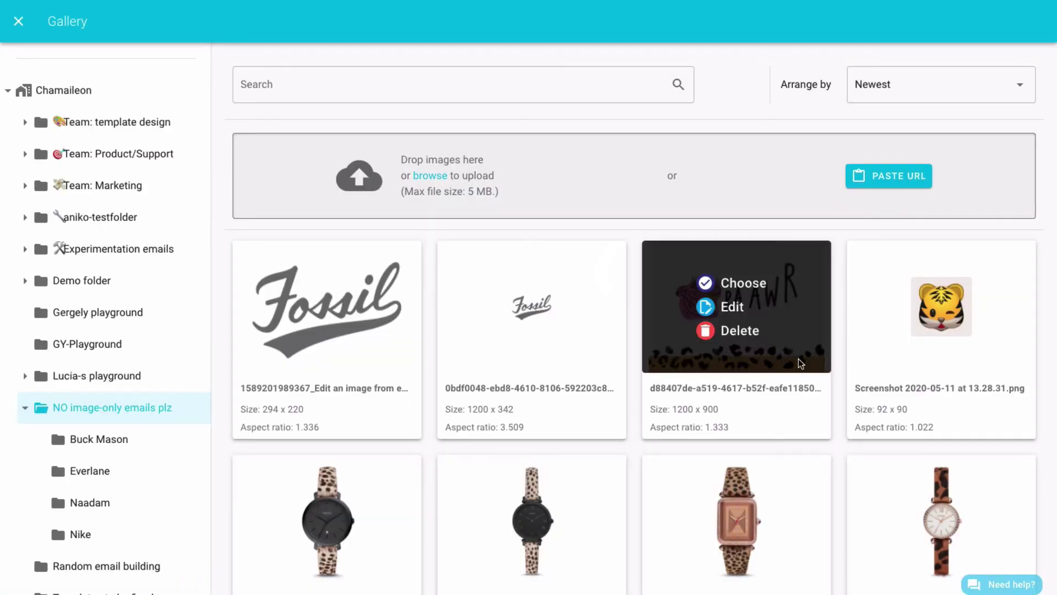
left_click(940, 283)
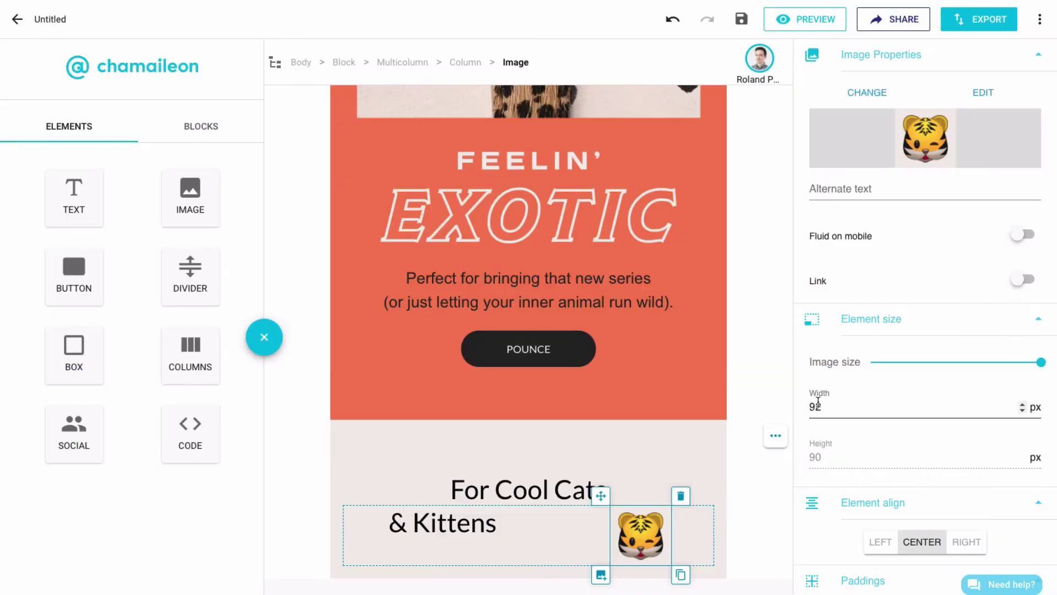
Set the tiger image's width to 52 px and align it left in its column.
left_click(816, 405)
type("52")
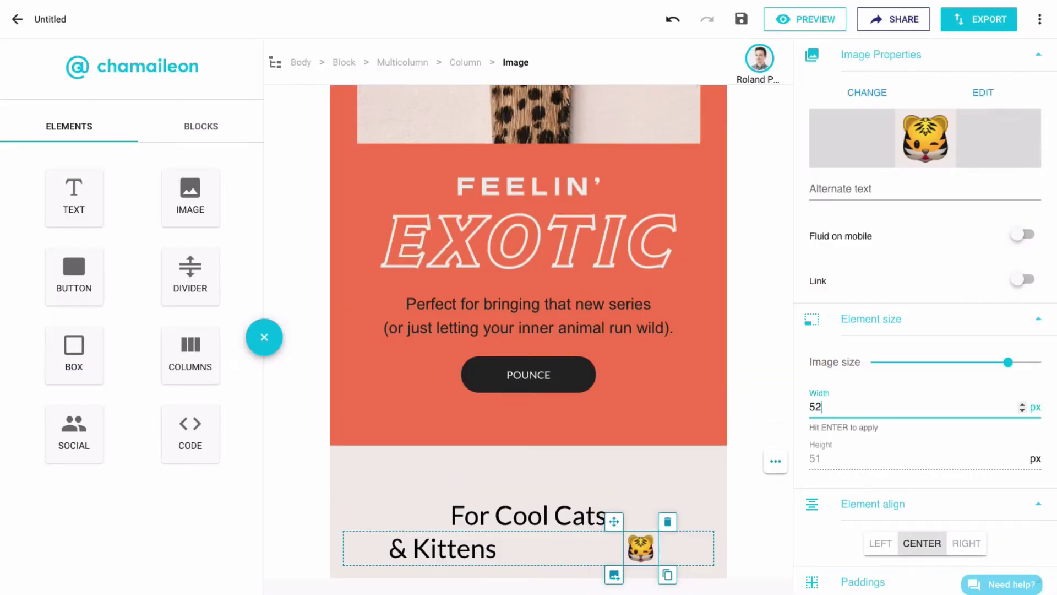
left_click(881, 542)
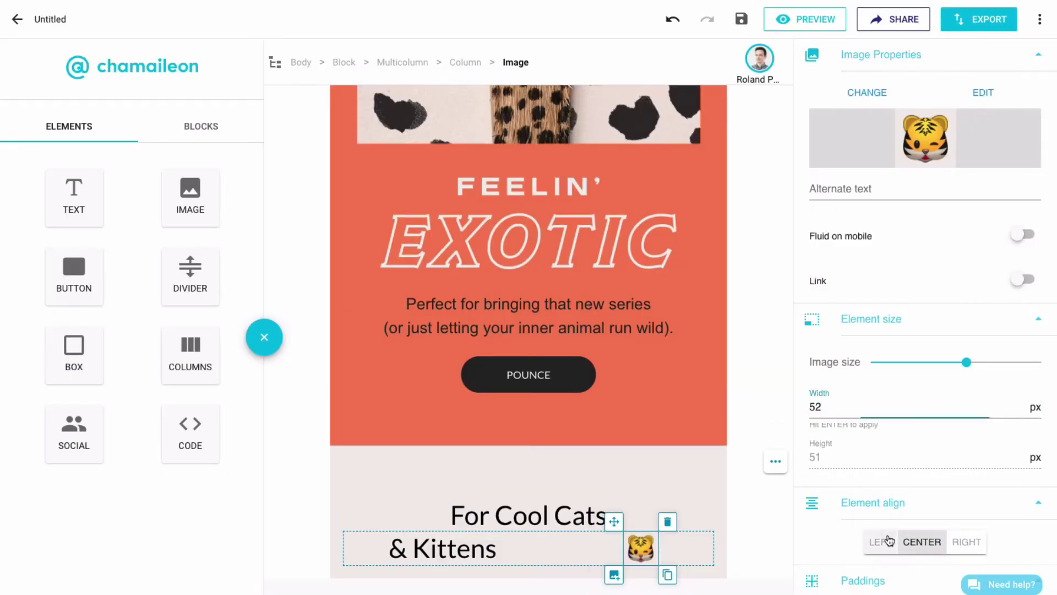
Right-align the "& Kittens" heading within its column.
left_click(450, 542)
double_click(441, 543)
left_click(489, 521)
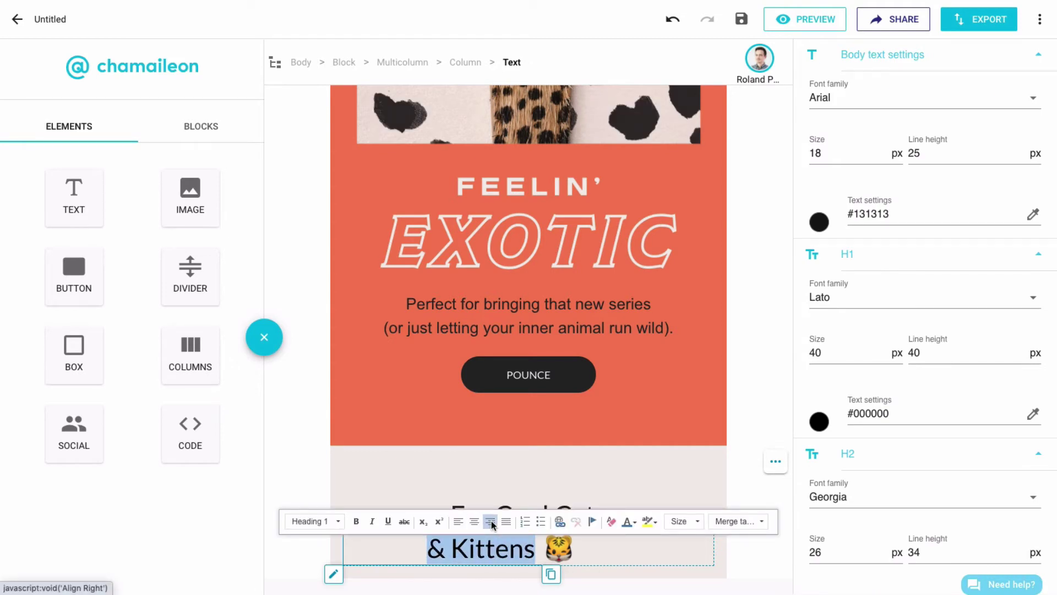
Set the width of the column holding the "& Kittens" heading to 337 px.
left_click(402, 62)
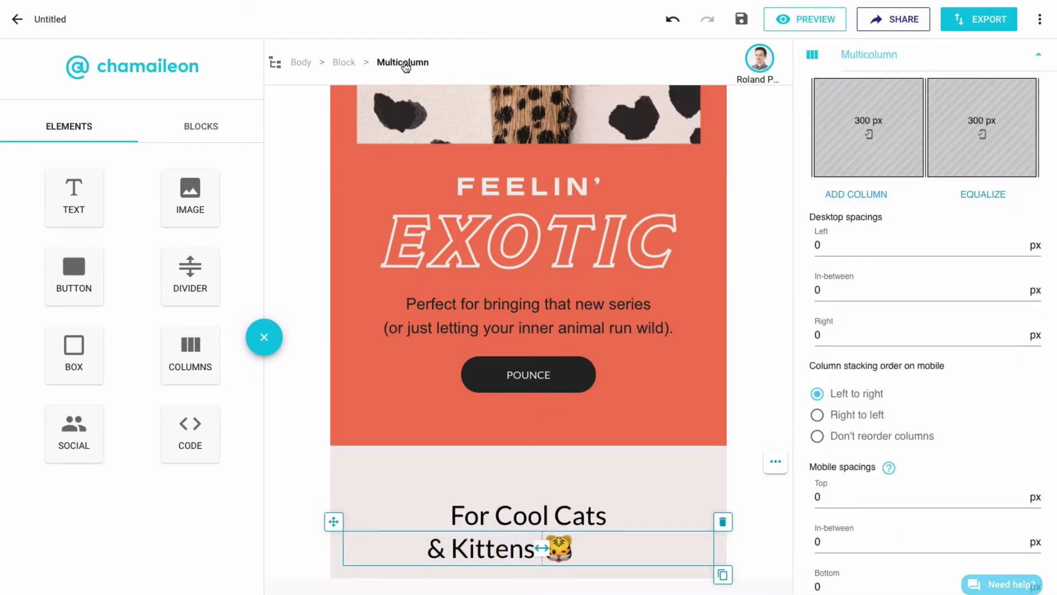
left_click(875, 148)
double_click(968, 286)
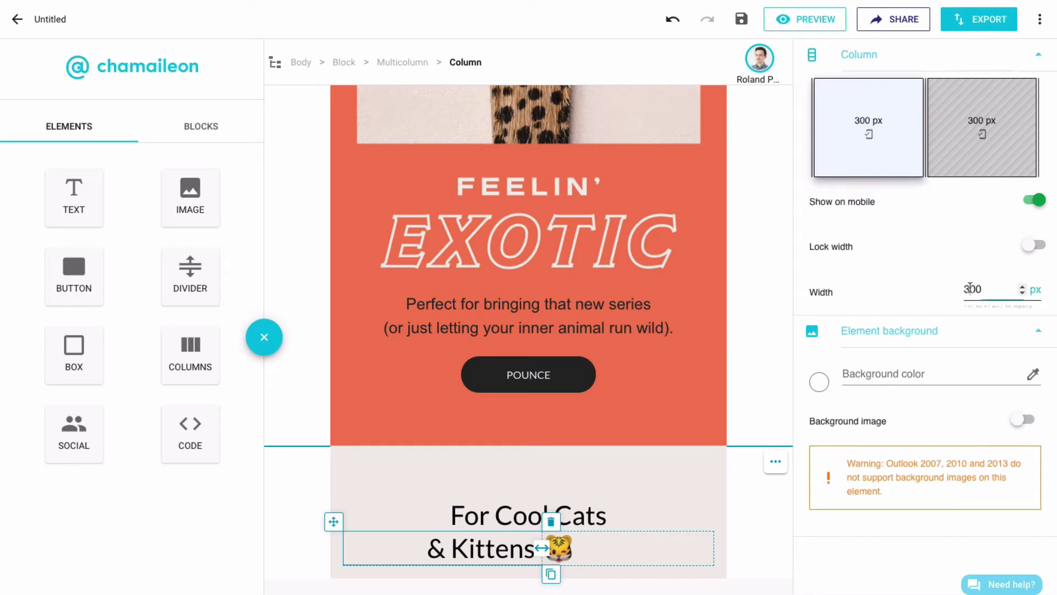
type("280")
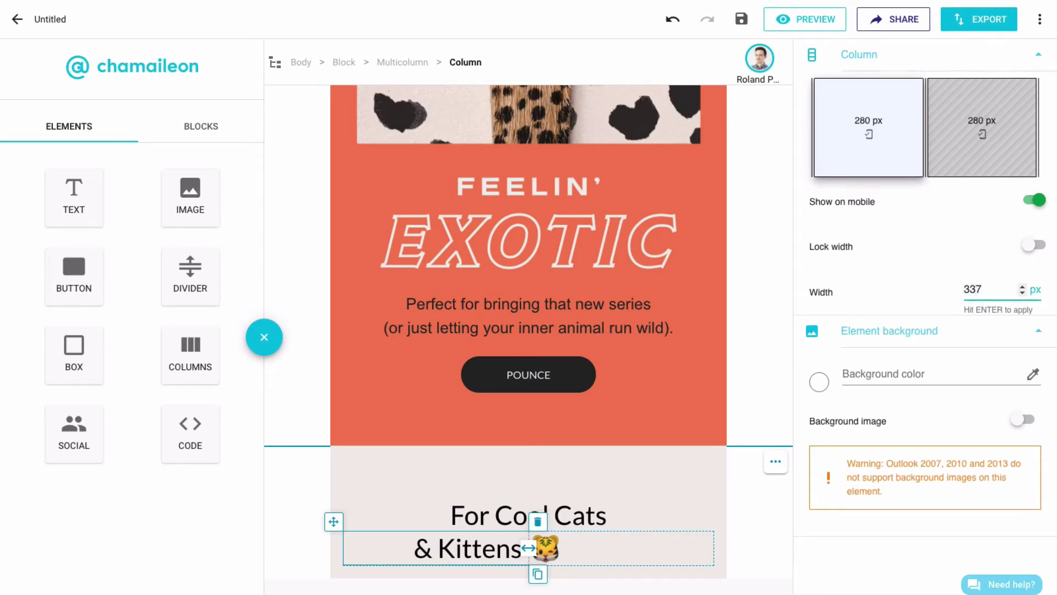
key("Return")
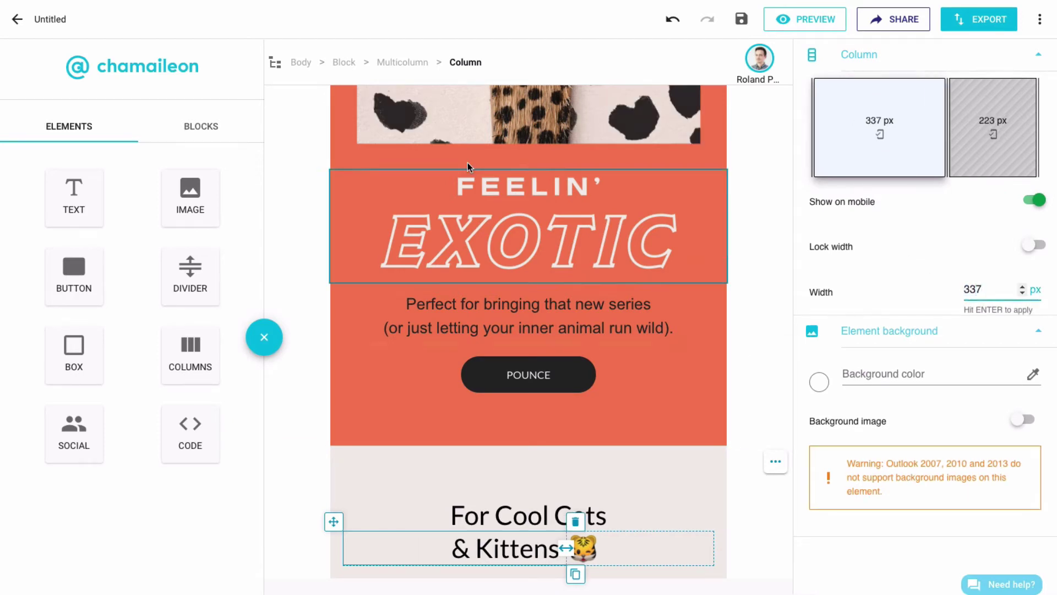
Hide the "& Kittens" row with the tiger image on mobile and duplicate the row.
left_click(398, 62)
scroll(927, 424, "down", 6)
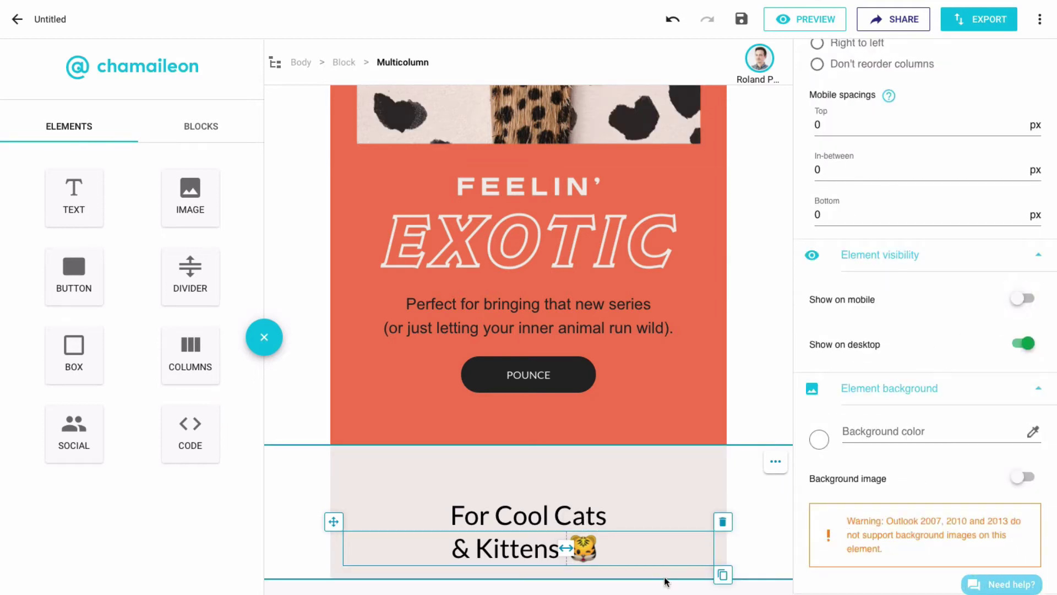
left_click(722, 575)
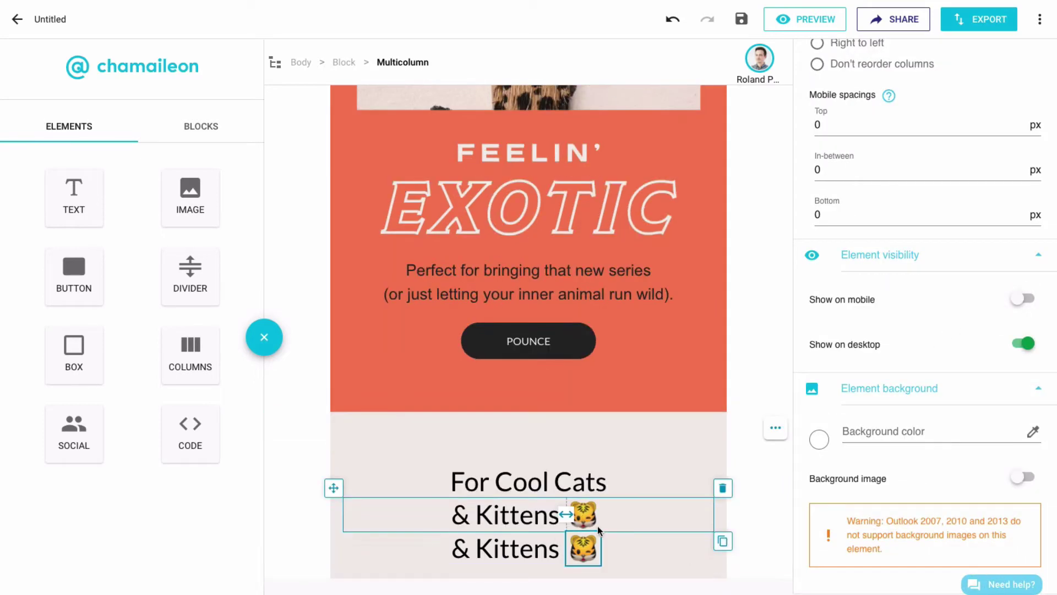
Center the "& Kittens" heading in the duplicated row.
left_click(517, 547)
triple_click(517, 547)
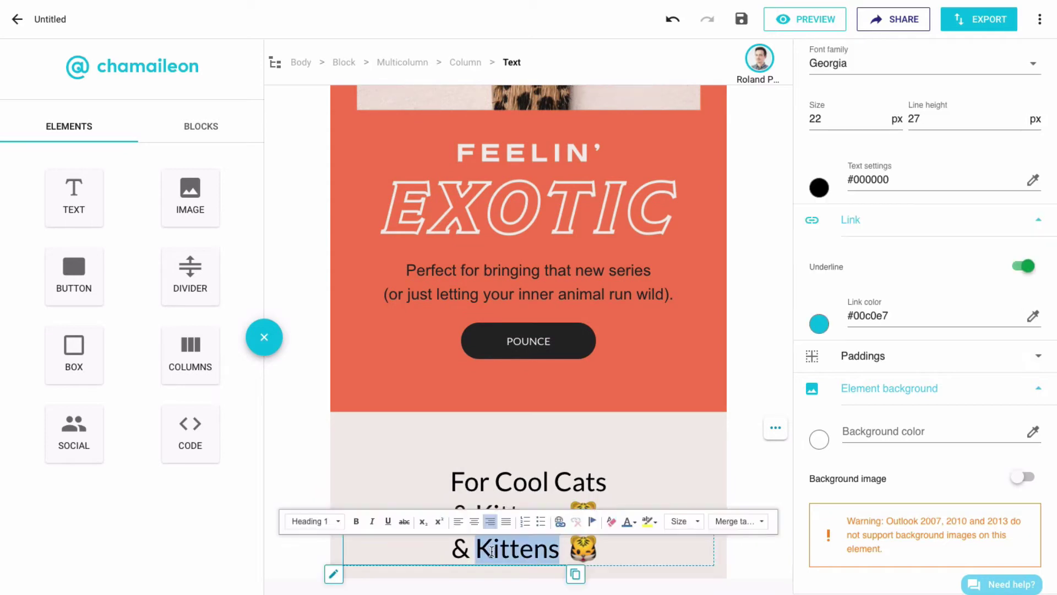
left_click(483, 522)
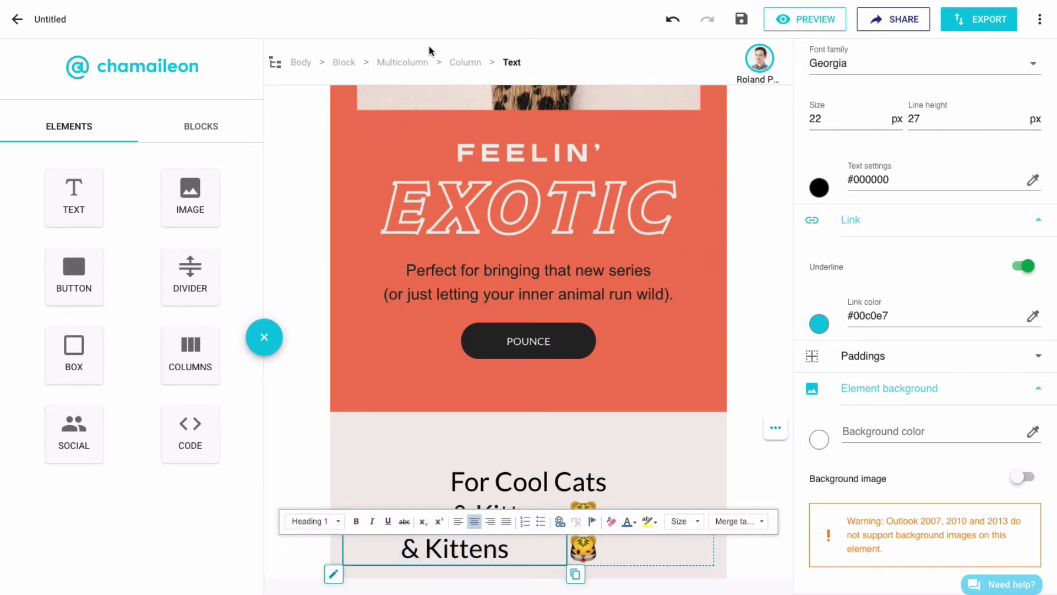
Set the width of the heading column in the duplicated "& Kittens" row to 420 px.
left_click(409, 64)
scroll(885, 226, "up", 5)
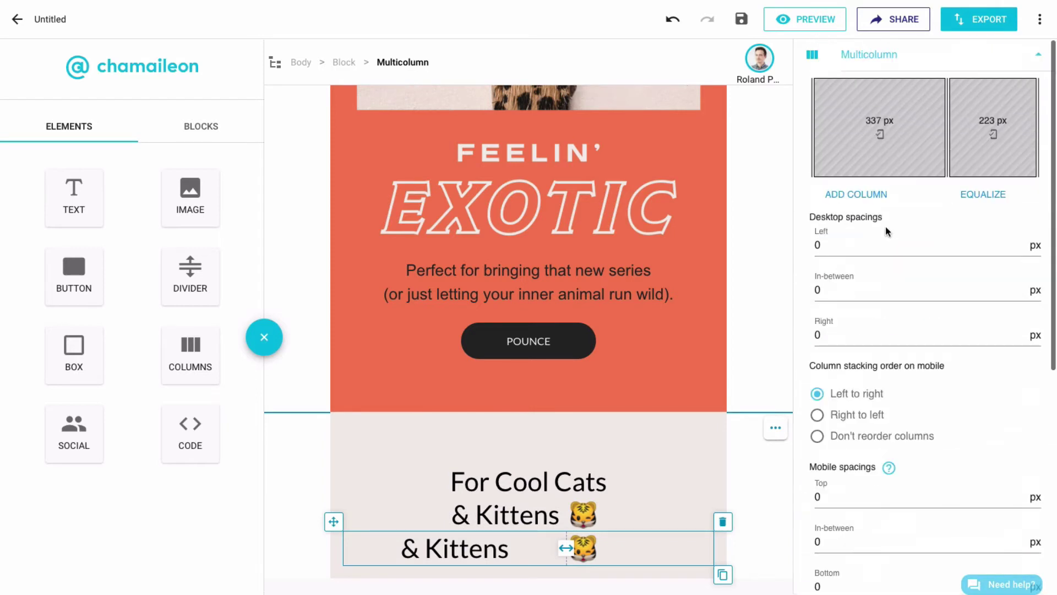
left_click(882, 134)
double_click(972, 288)
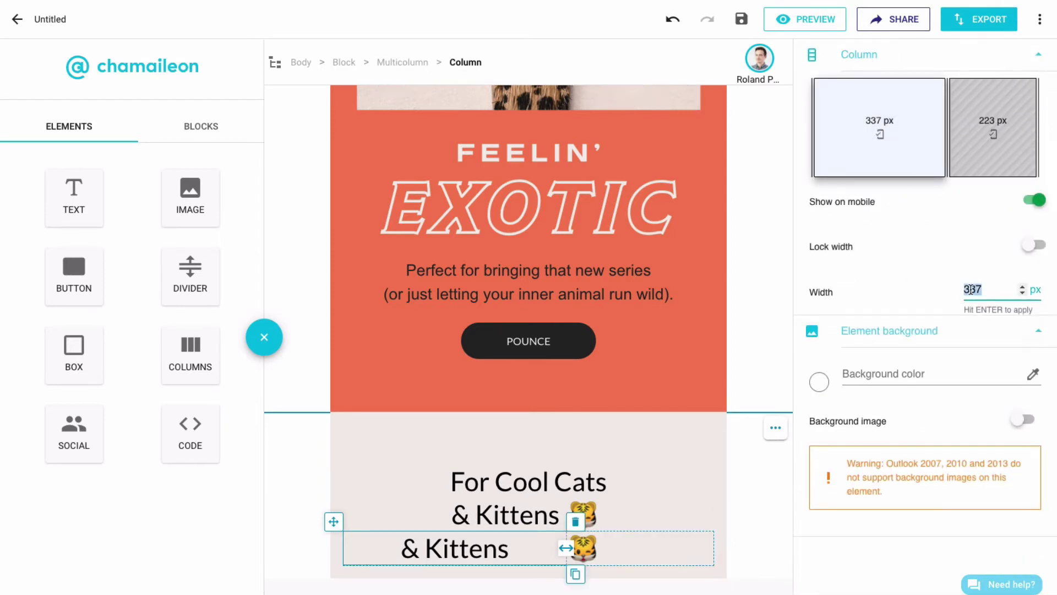
key("Return")
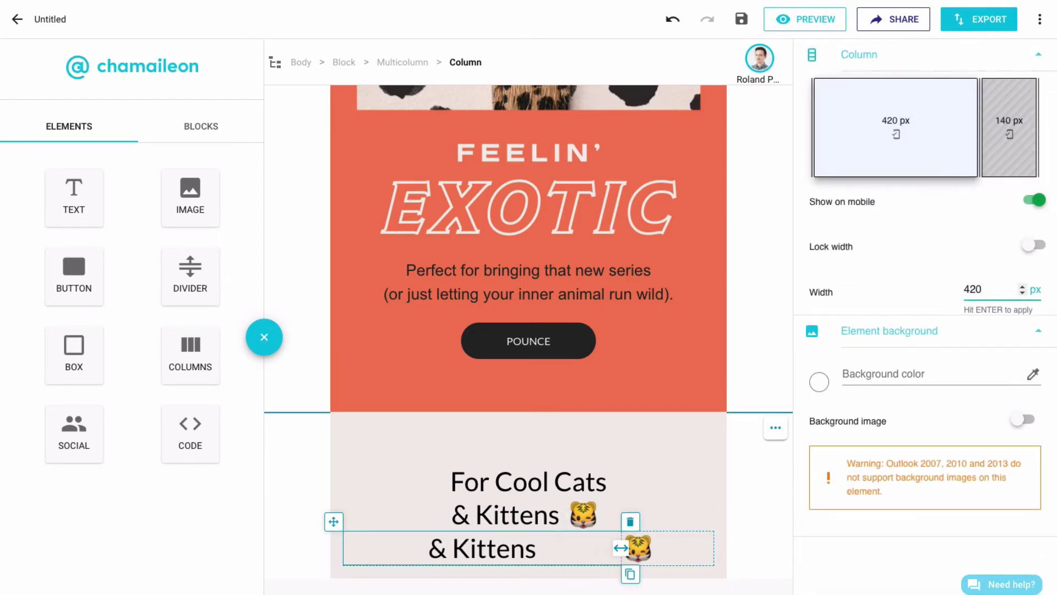
Keep the duplicated "& Kittens" row's columns from reordering on mobile and hide the row on desktop.
left_click(403, 64)
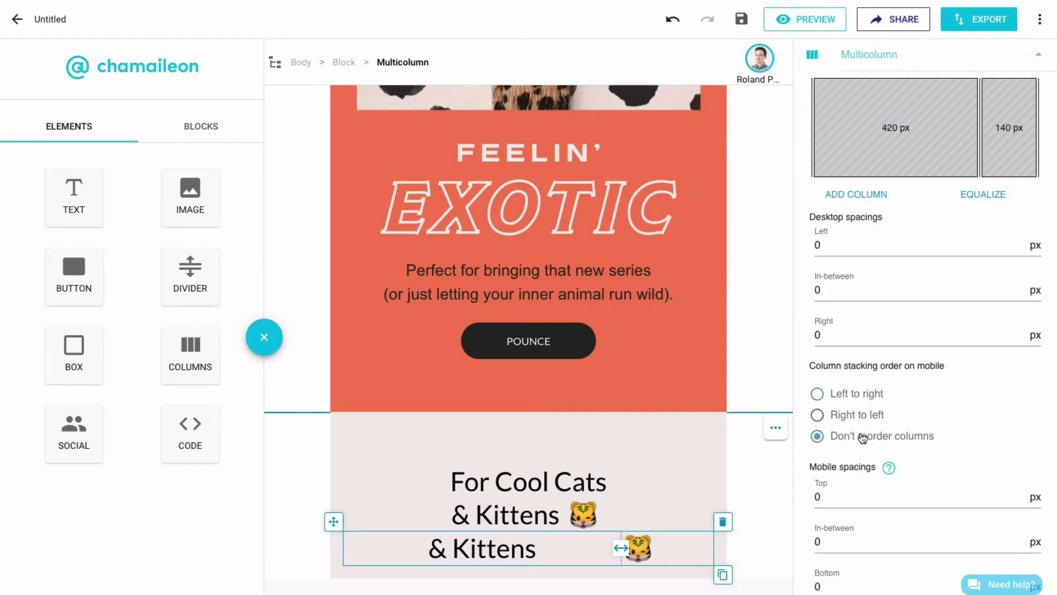
scroll(886, 367, "down", 7)
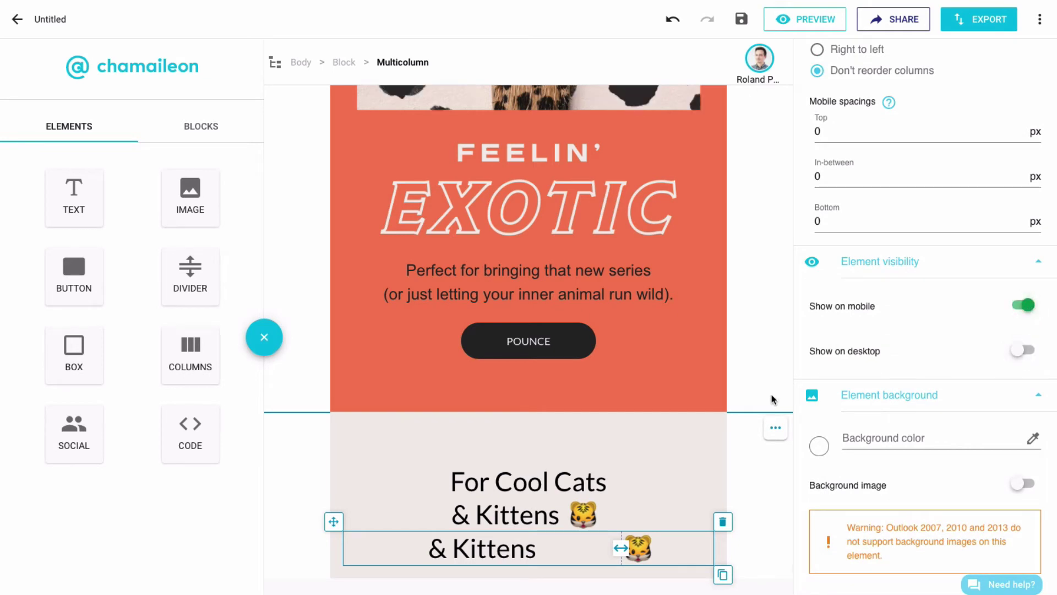
Preview the email in mobile view down to the "For Cool Cats & Kittens" heading, and return to the editor.
left_click(791, 22)
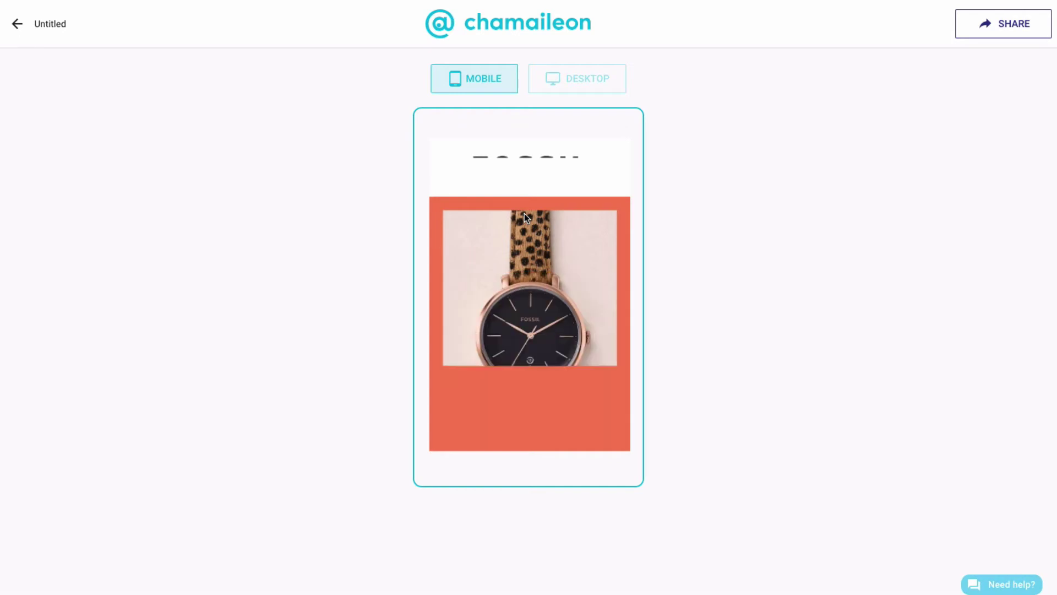
scroll(524, 218, "down", 10)
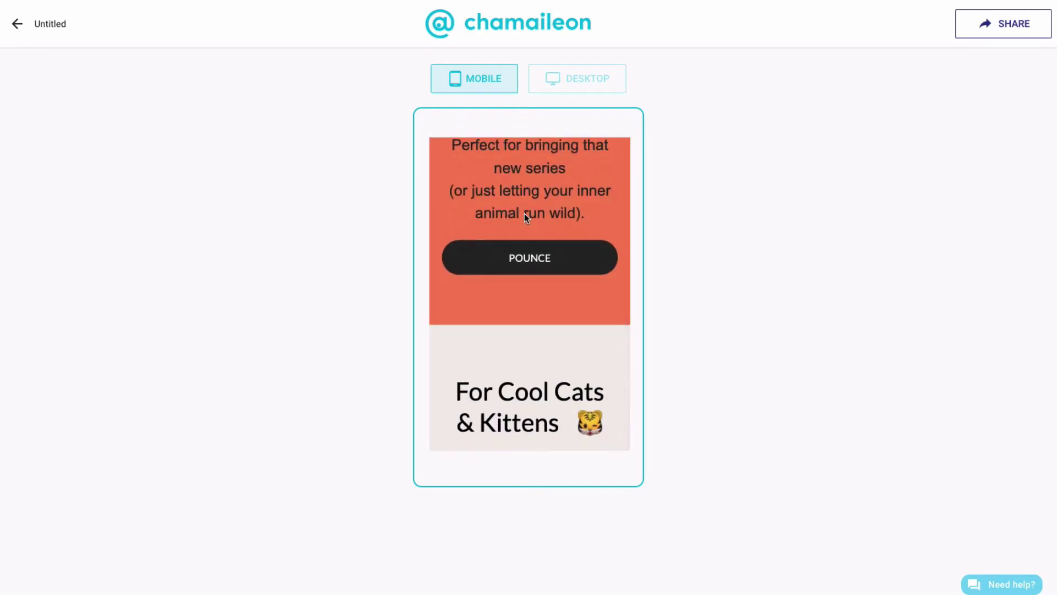
left_click(14, 33)
Add a divider below the "& Kittens" rows, make its line transparent and set its paddings to 40 px.
left_click_drag(187, 285, 509, 571)
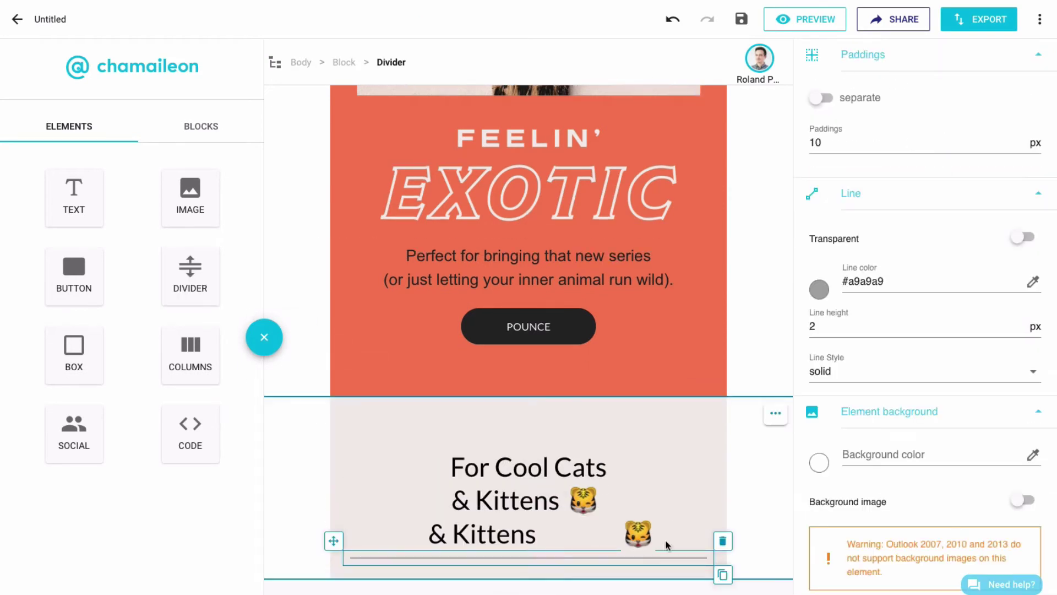
left_click(1026, 238)
type("40")
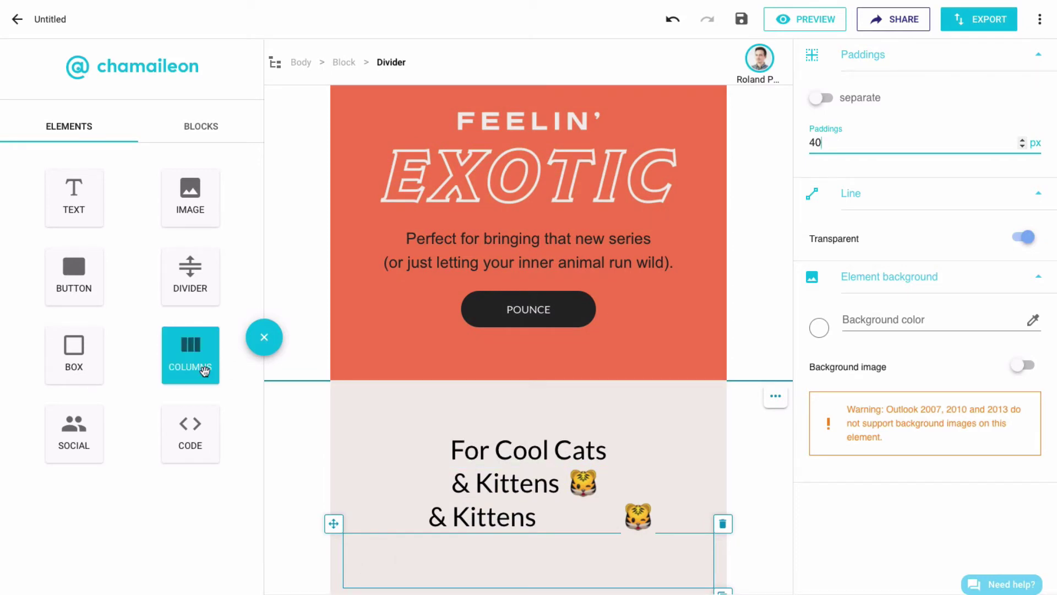
Add a two-column row below the transparent divider with 20 px desktop spacing in between.
left_click_drag(190, 361, 525, 557)
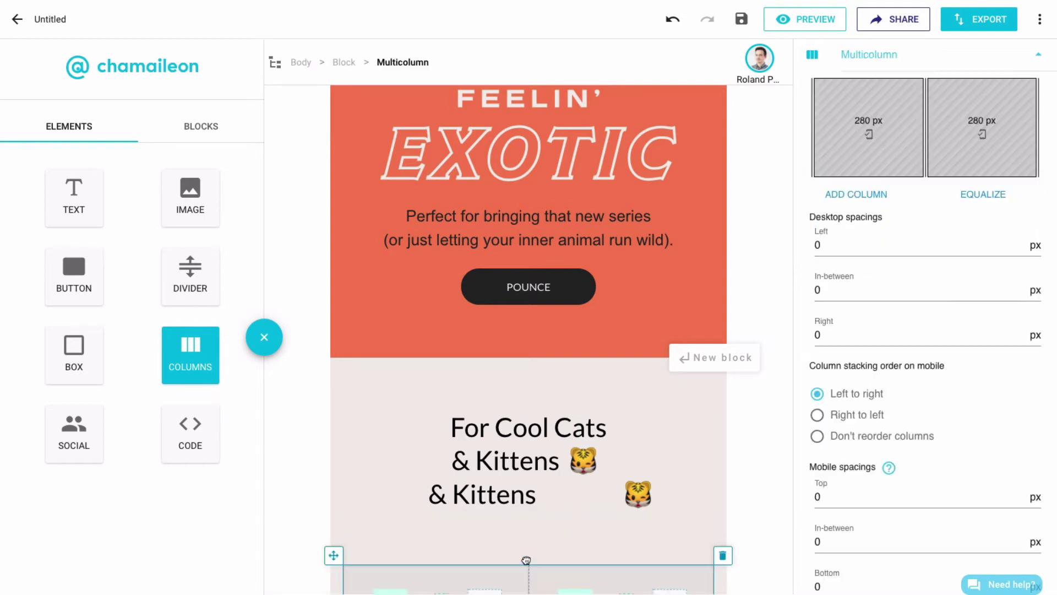
scroll(556, 462, "down", 2)
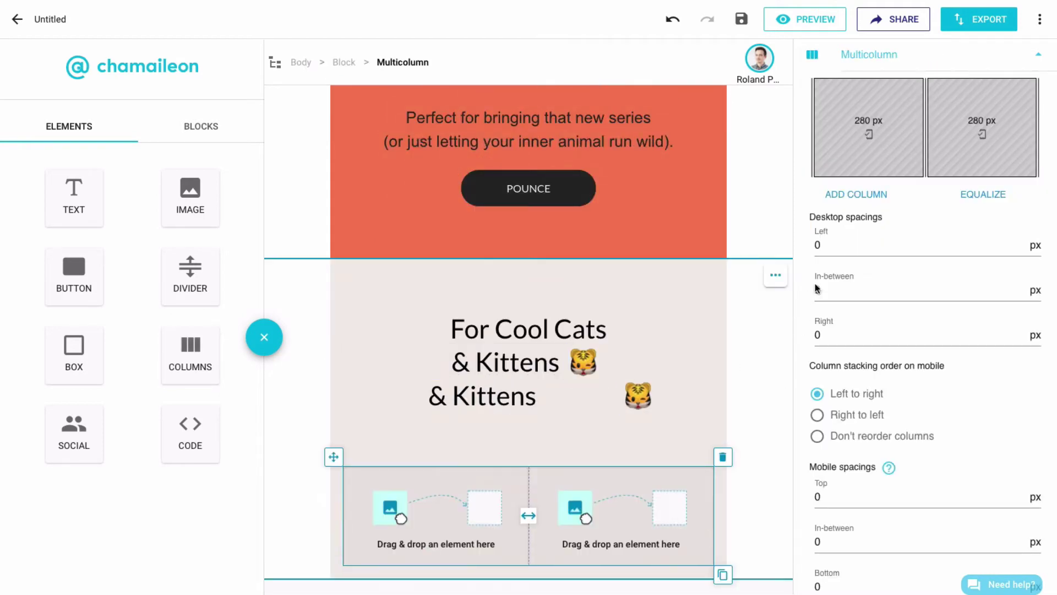
type("20")
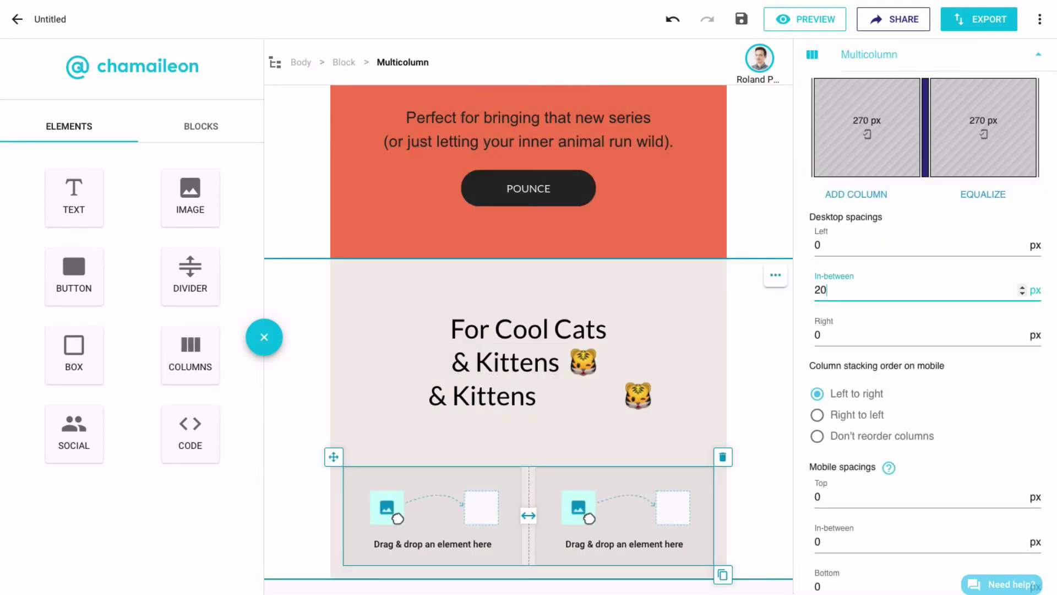
Insert the rose-gold watch with black dial and brown leopard strap into the new row's first column.
left_click_drag(193, 191, 470, 518)
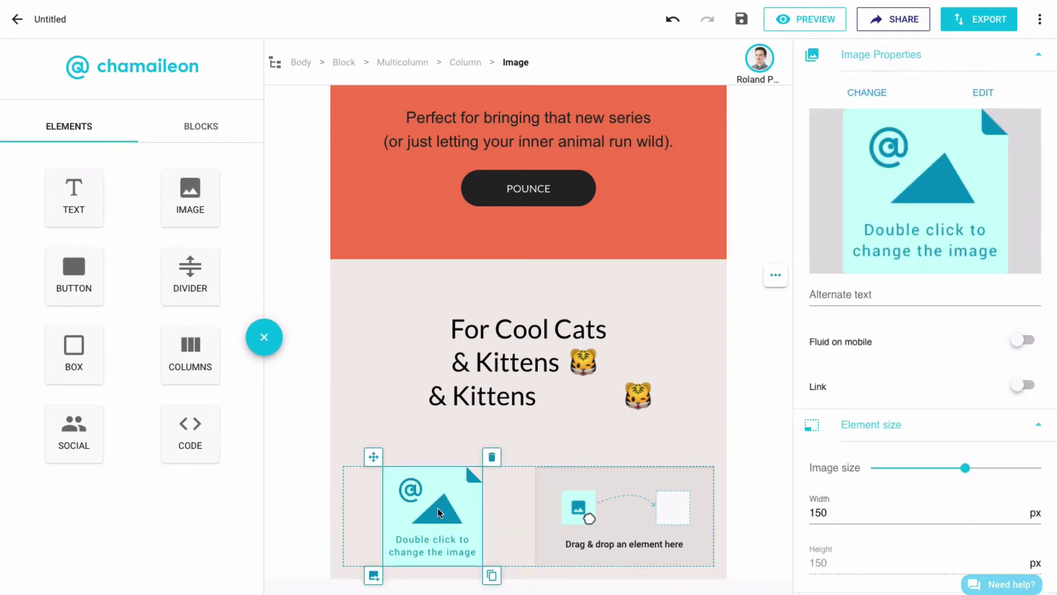
double_click(438, 508)
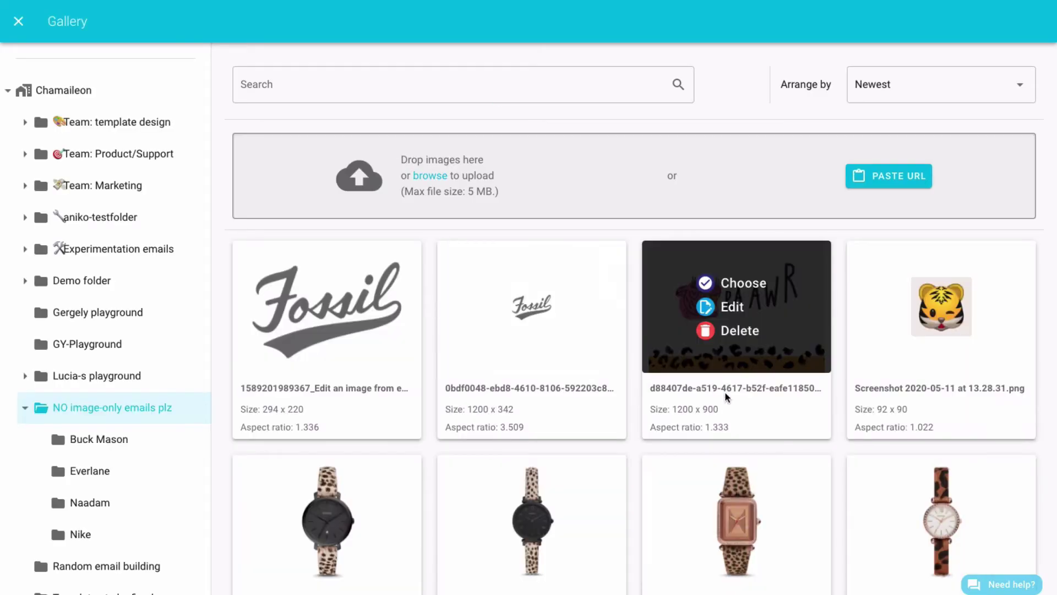
scroll(655, 363, "down", 6)
left_click(515, 381)
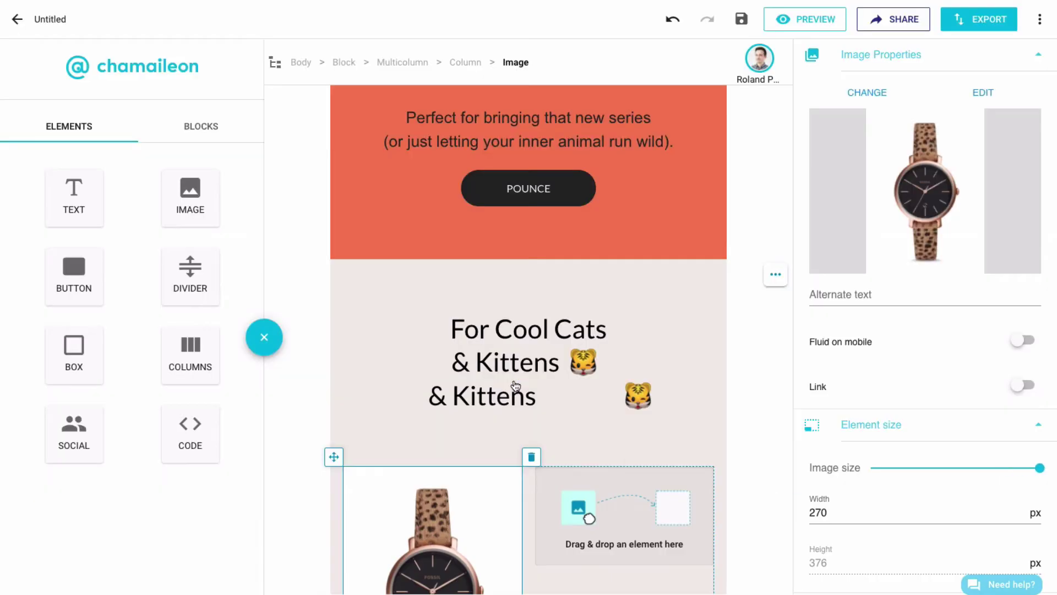
Insert the black watch with light leopard strap into the row's second column.
left_click_drag(193, 201, 577, 365)
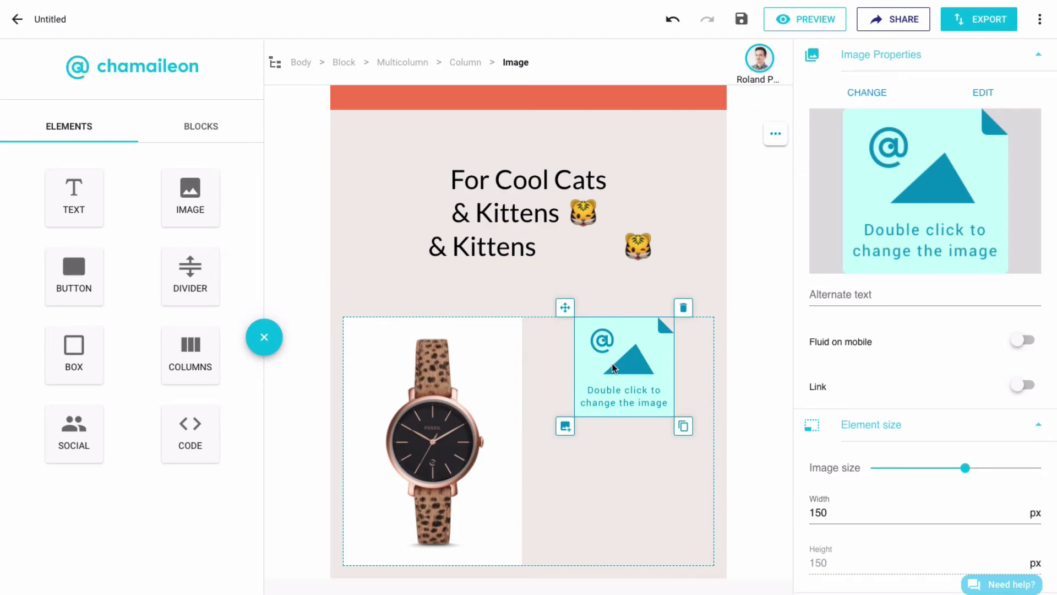
double_click(611, 365)
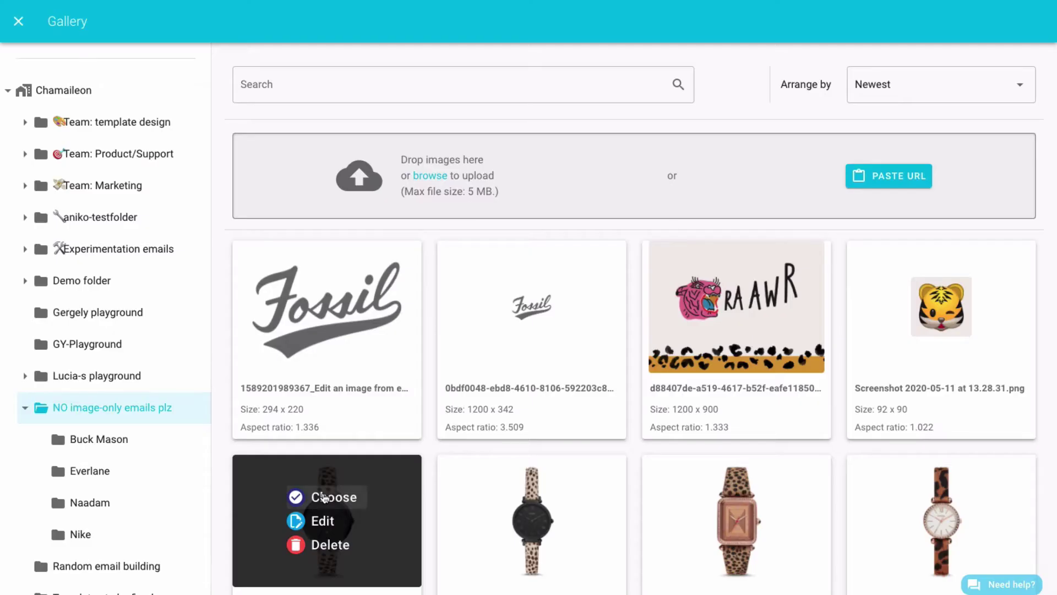
left_click(325, 497)
Duplicate the POUNCE button and move the copy below the rose-gold watch image.
scroll(579, 423, "up", 3)
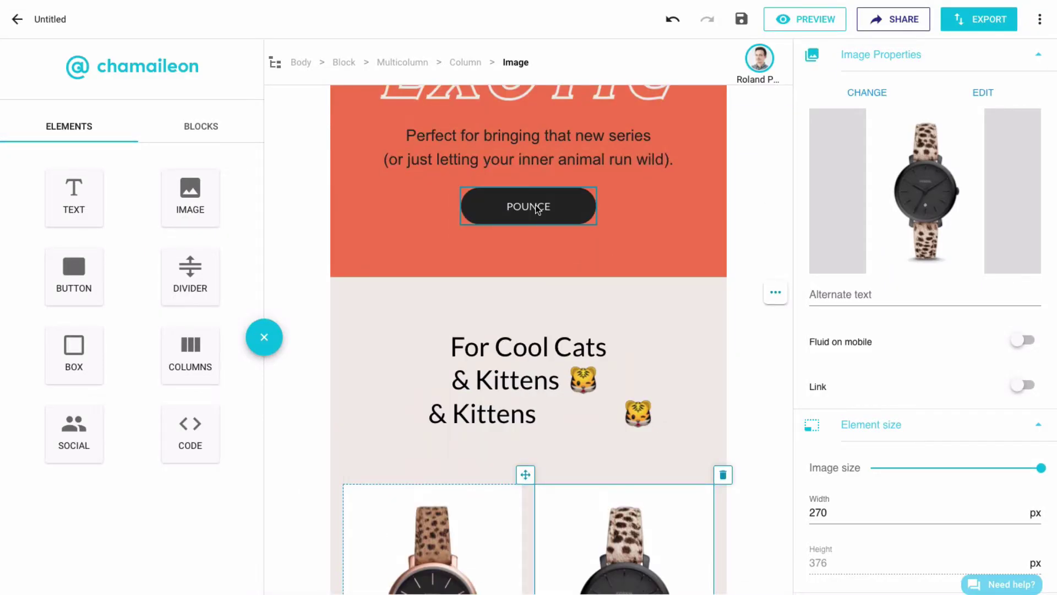
left_click(566, 205)
left_click(606, 234)
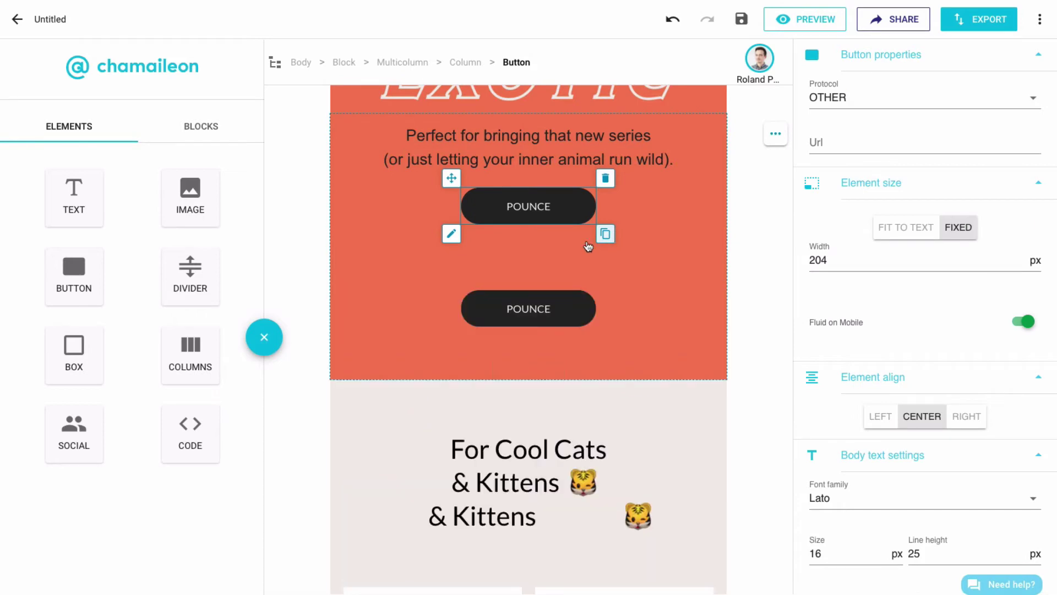
left_click(502, 308)
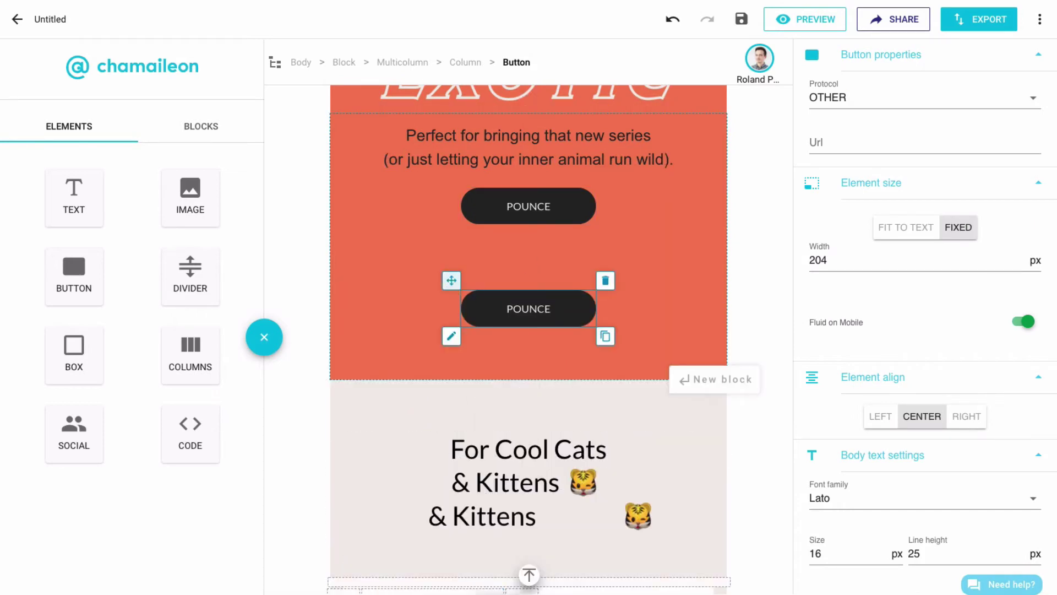
left_click_drag(490, 594, 439, 558)
Change the copied button's label to "SHOP NOW" and its text color to #262626.
double_click(423, 495)
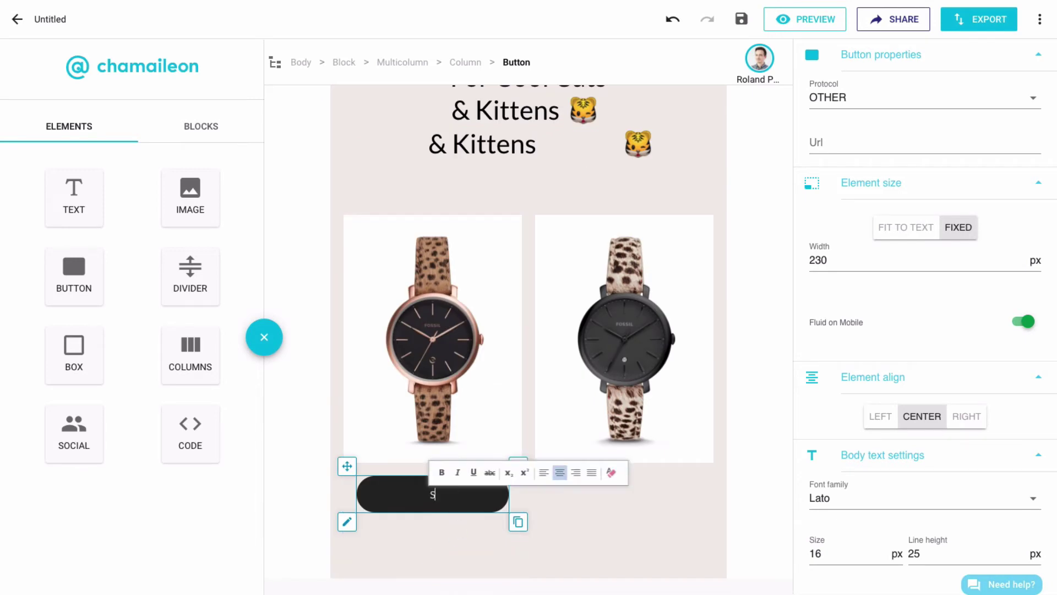
scroll(932, 255, "down", 5)
left_click(932, 256)
type("#262626")
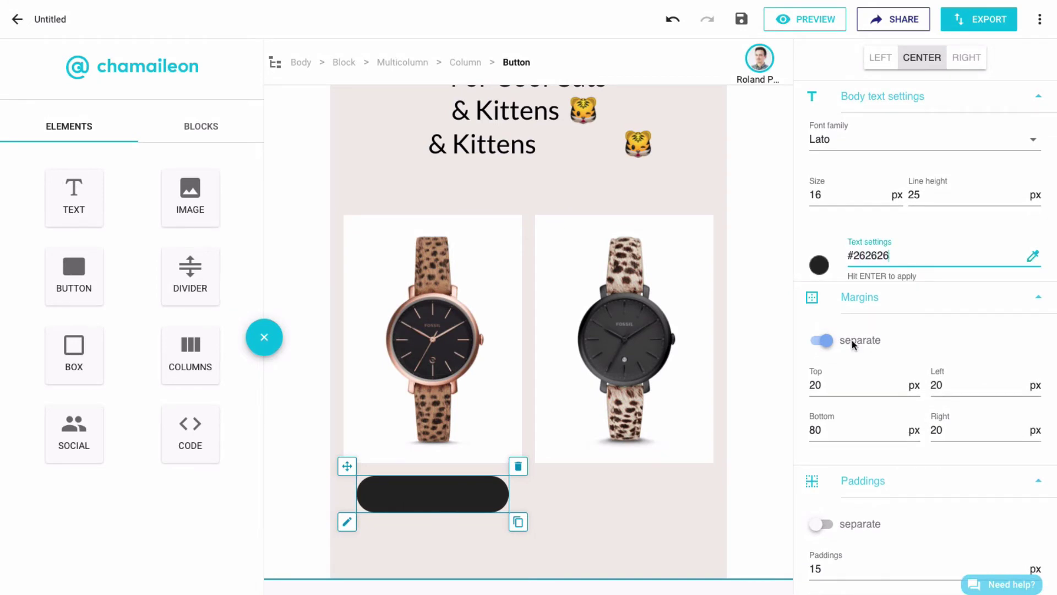
Make the SHOP NOW button's background color transparent.
scroll(851, 339, "down", 8)
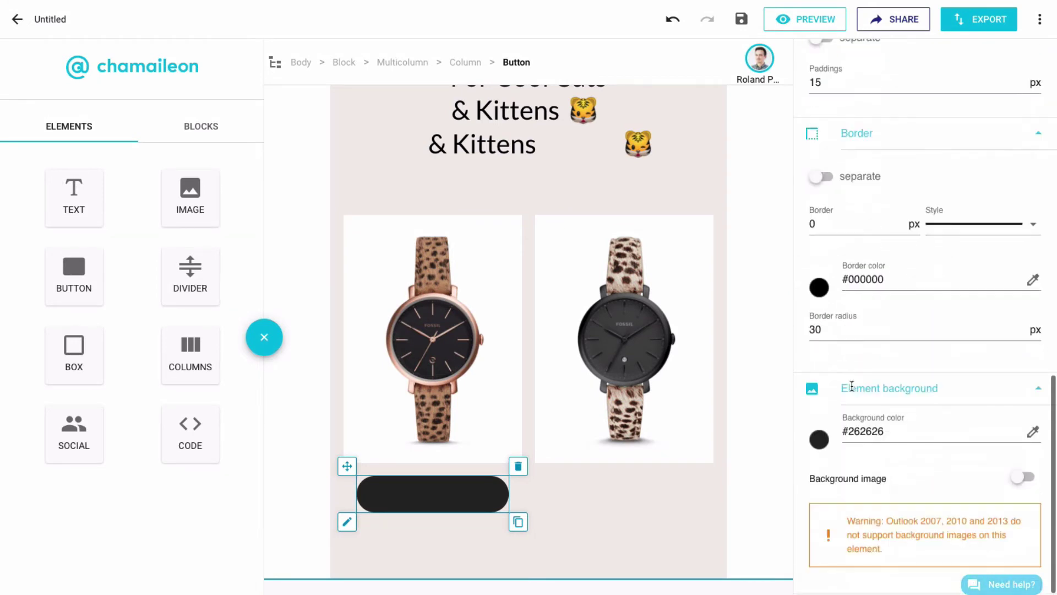
left_click(865, 434)
left_click(861, 435)
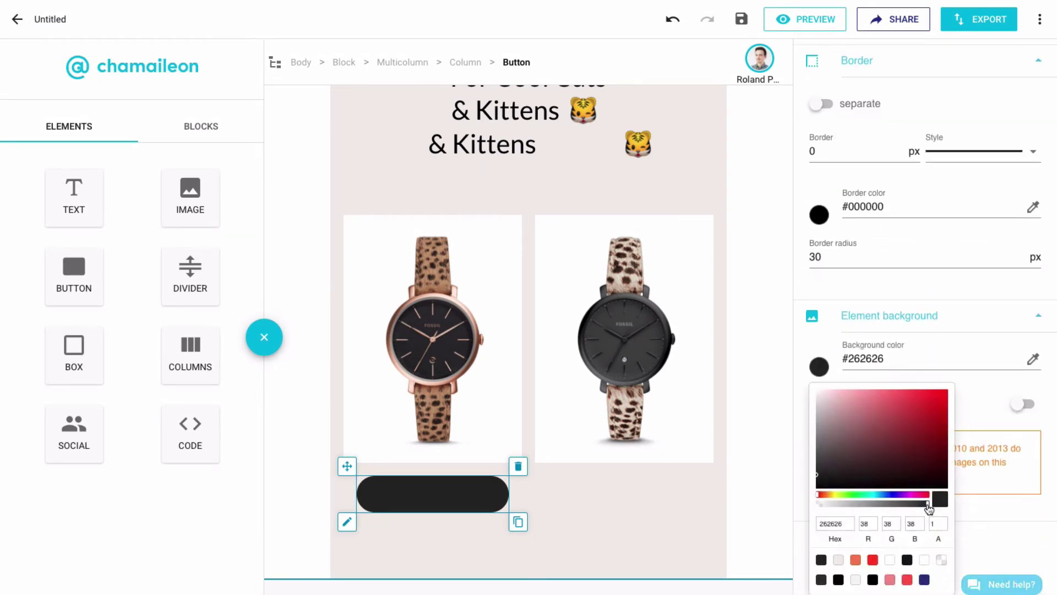
left_click_drag(929, 504, 791, 510)
left_click(791, 510)
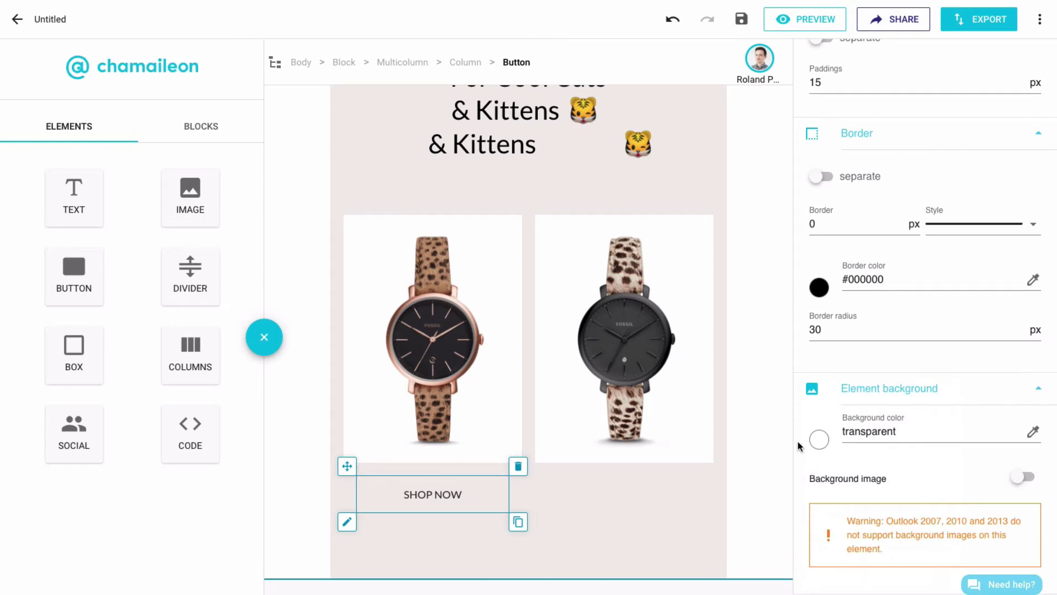
Give the SHOP NOW button a 2 px border and set its bottom margin to 40 px.
left_click(901, 222)
left_click(901, 221)
scroll(858, 255, "up", 4)
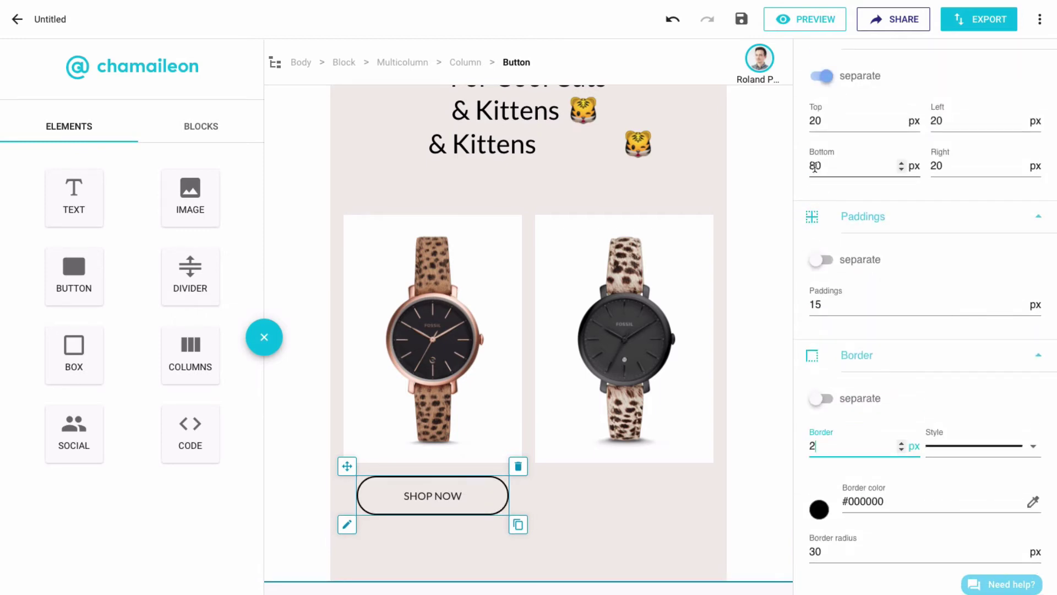
double_click(815, 167)
type("40")
Duplicate the SHOP NOW button and move the copy below the black watch in the second column.
scroll(815, 167, "up", 2)
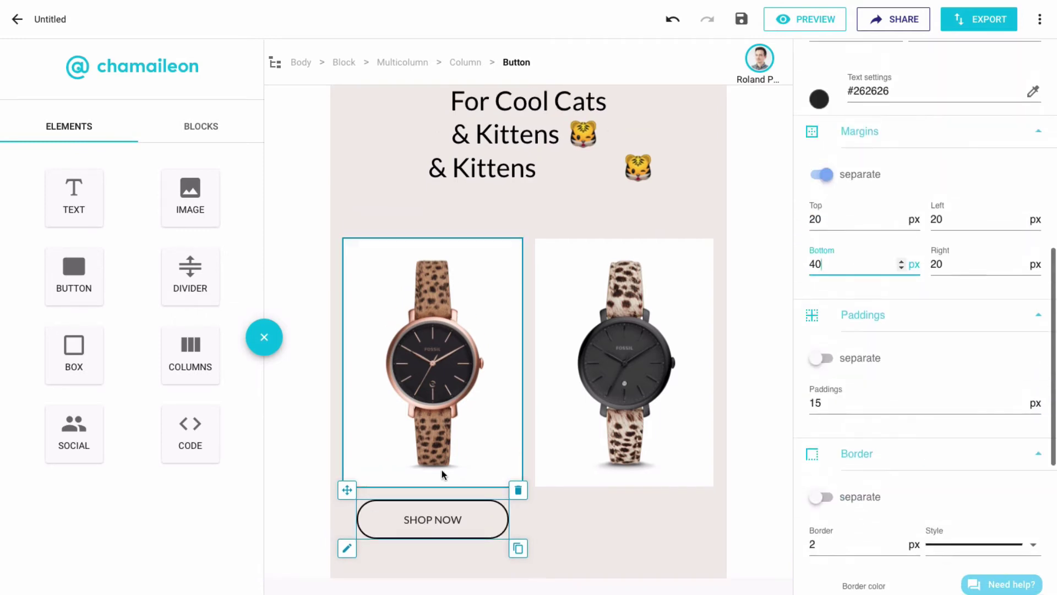
left_click(517, 548)
left_click_drag(347, 468, 602, 451)
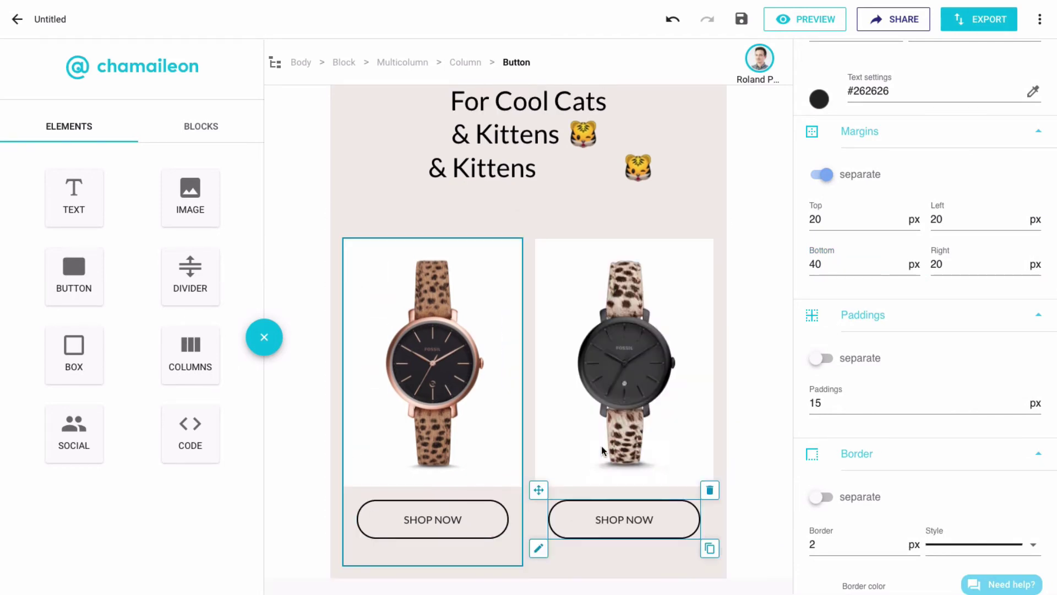
Duplicate the two-column row containing the watches and SHOP NOW buttons.
left_click(477, 334)
left_click(402, 62)
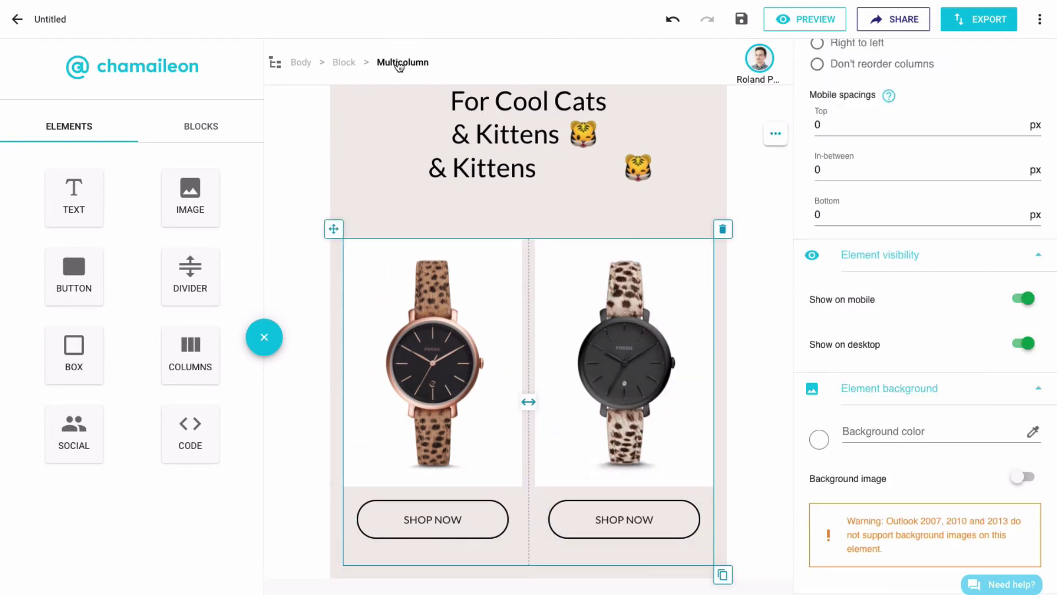
left_click(722, 575)
Replace the duplicated row's images with the slim black leopard-strap watch and the white-dial watch with tortoiseshell strap.
left_click(470, 370)
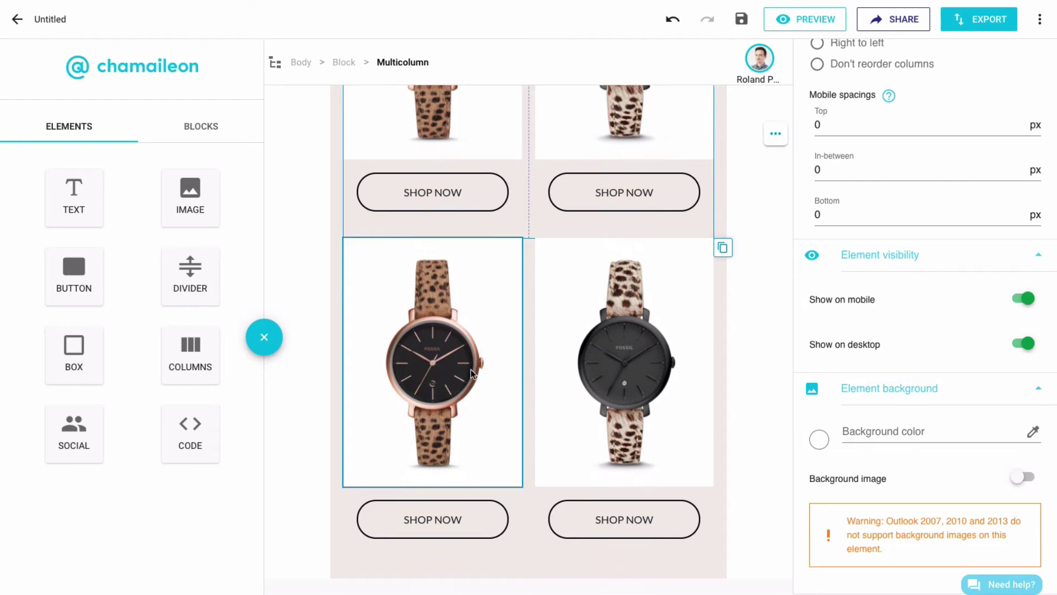
double_click(471, 369)
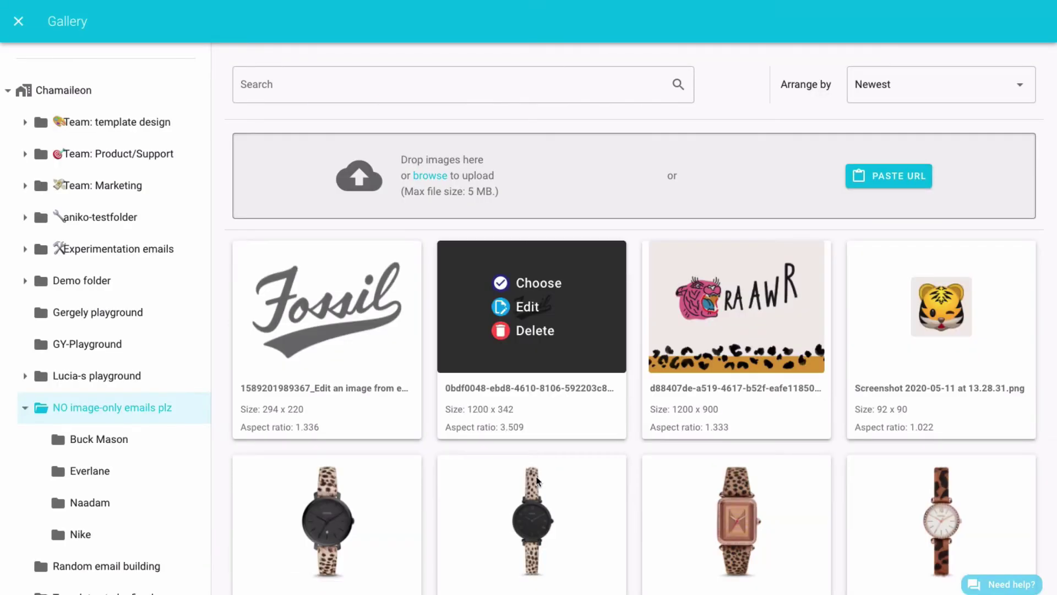
left_click(520, 496)
left_click(623, 378)
double_click(623, 378)
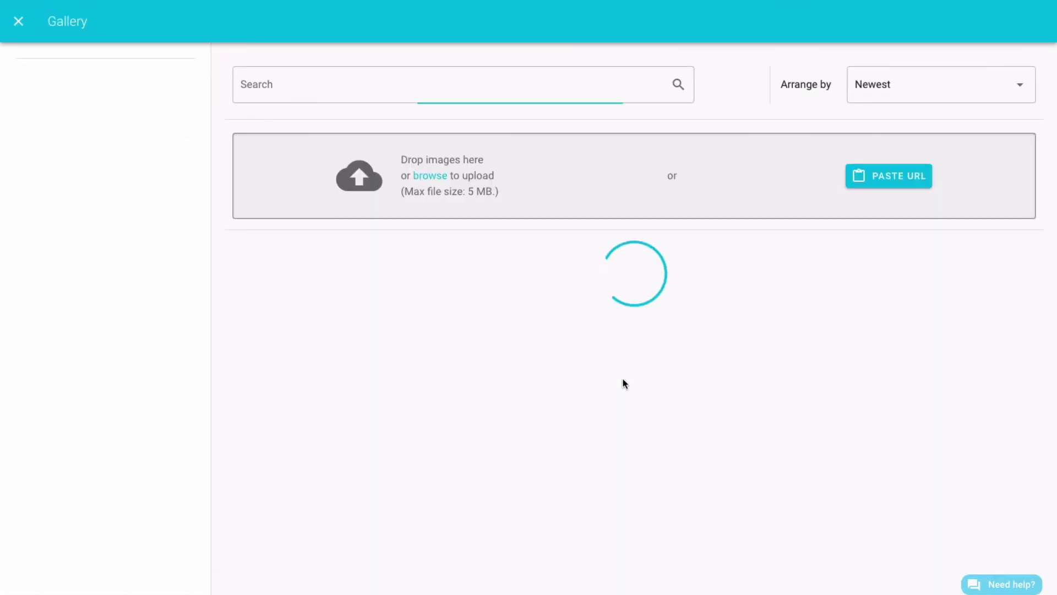
left_click(943, 496)
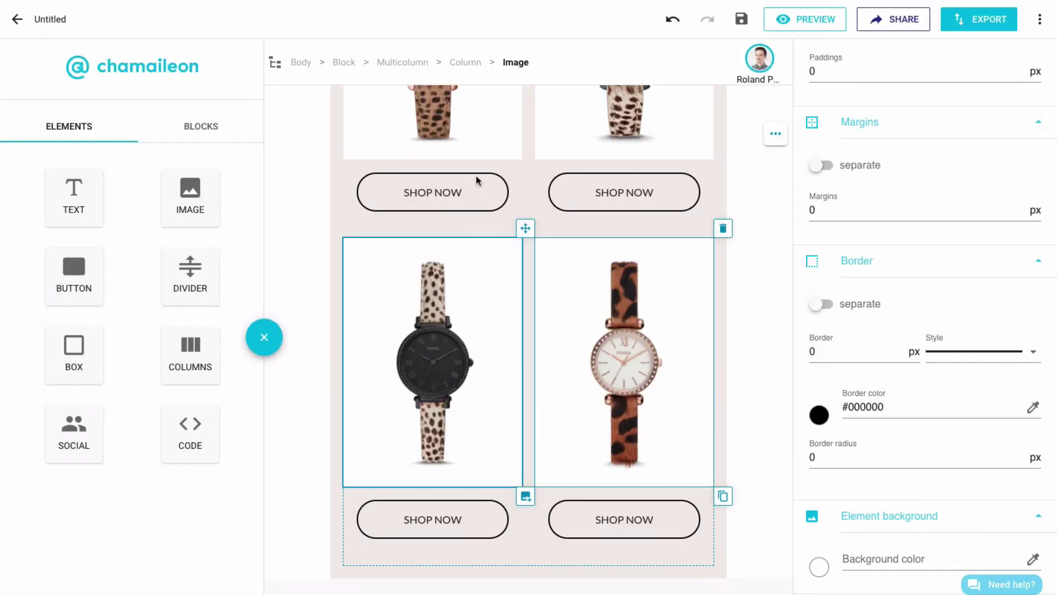
Duplicate the second watch row to create a third product row.
left_click(402, 62)
left_click(723, 573)
scroll(630, 412, "down", 5)
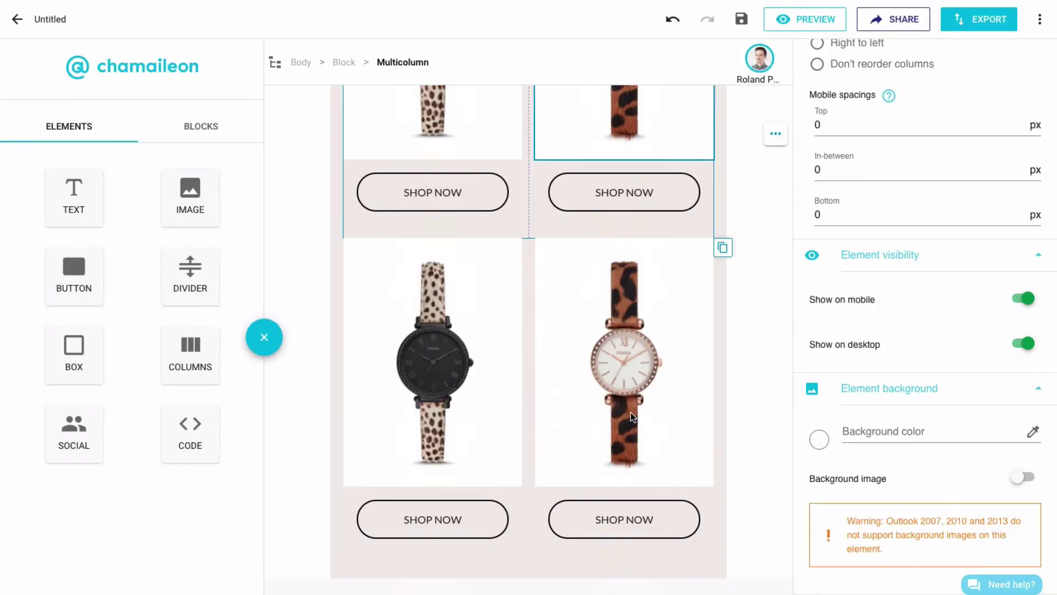
Replace the third product row's images with the rose-gold square watch and the black square watch.
left_click(458, 370)
double_click(457, 371)
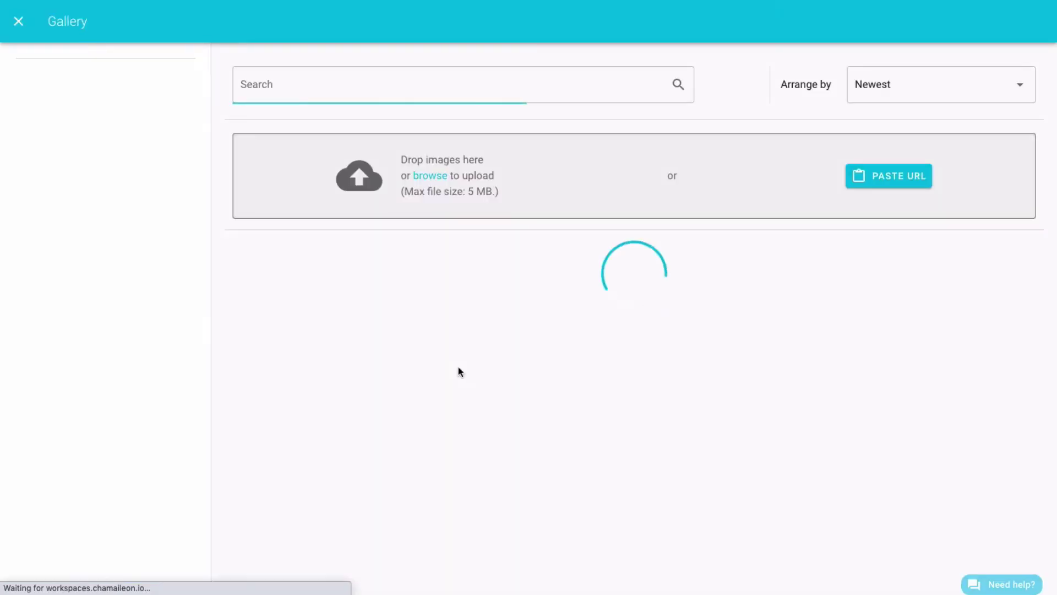
left_click(718, 497)
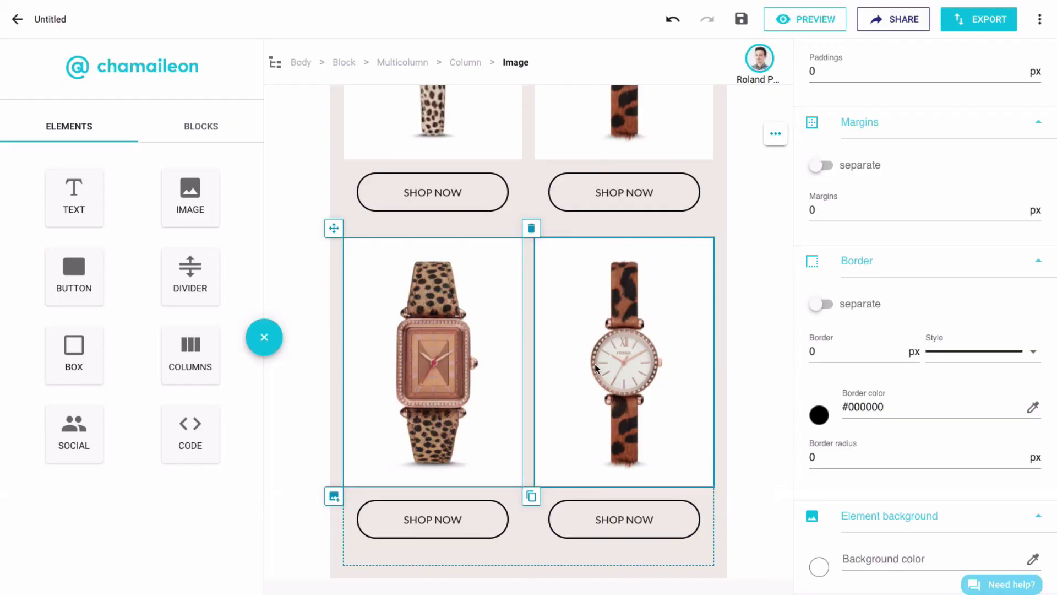
left_click(596, 368)
double_click(596, 368)
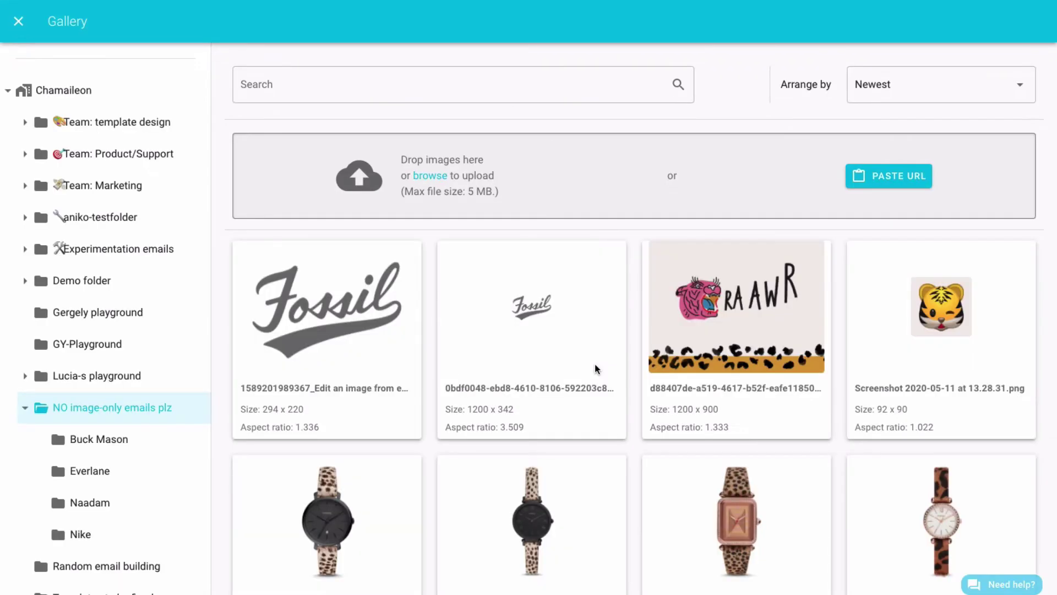
scroll(624, 449, "down", 4)
scroll(624, 448, "down", 2)
left_click(326, 438)
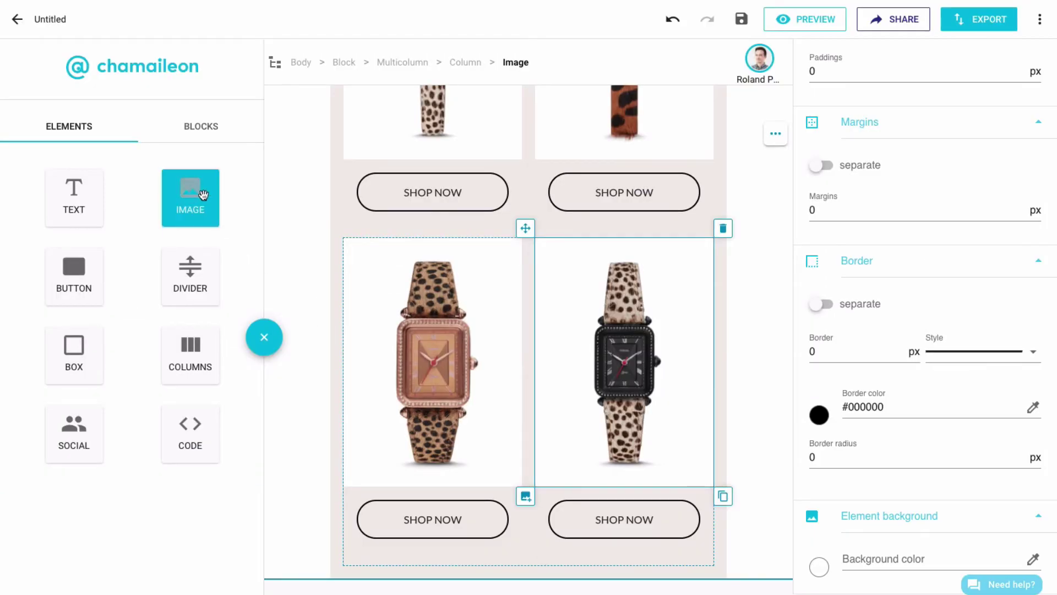
Add an image element below the product grid and fill it with the pink panther RAAWR picture.
left_click_drag(191, 194, 700, 578)
scroll(610, 471, "down", 2)
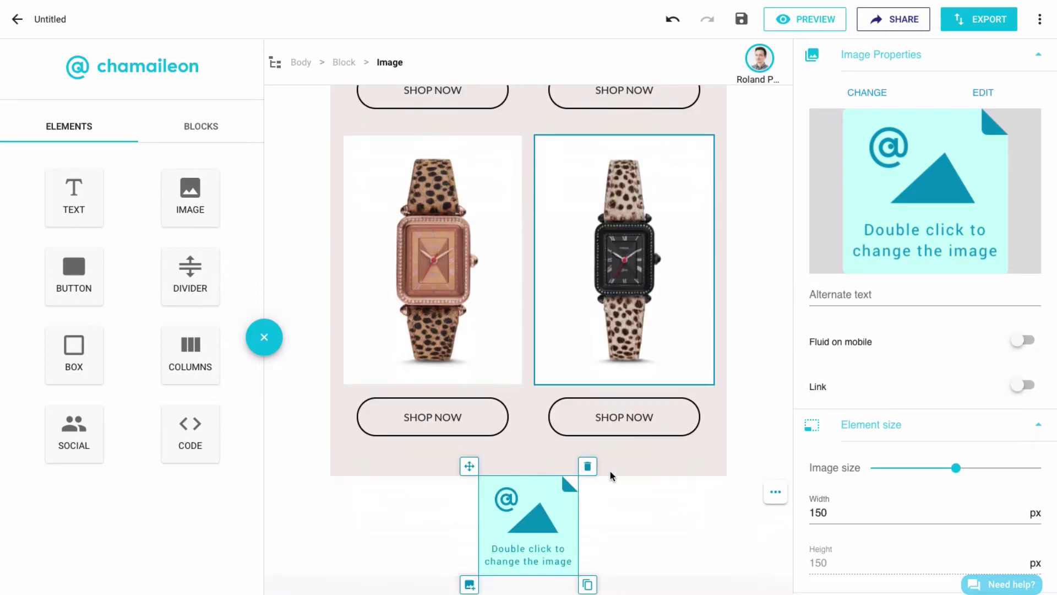
double_click(551, 510)
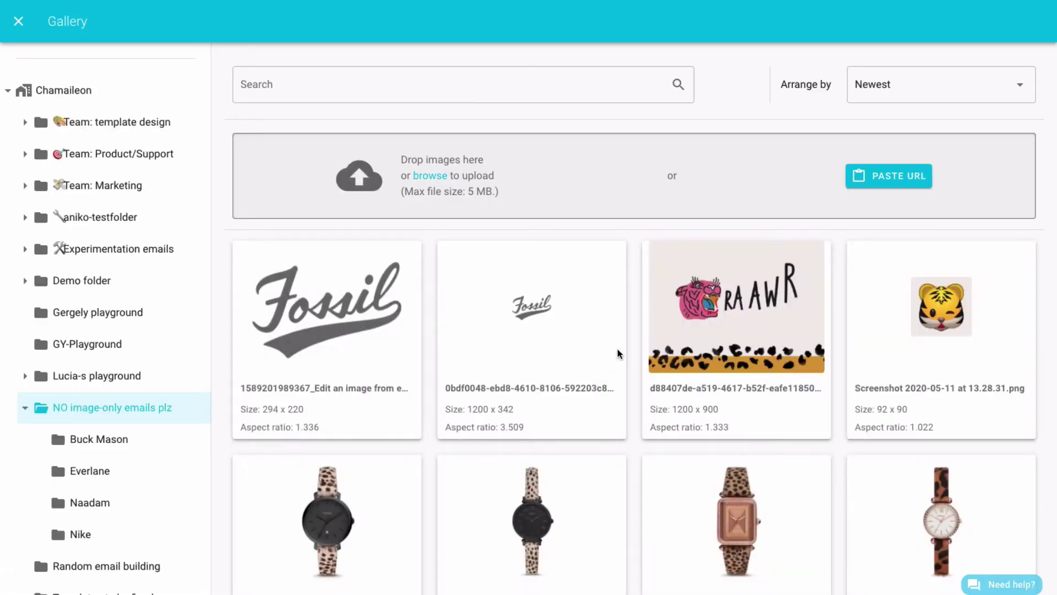
left_click(727, 281)
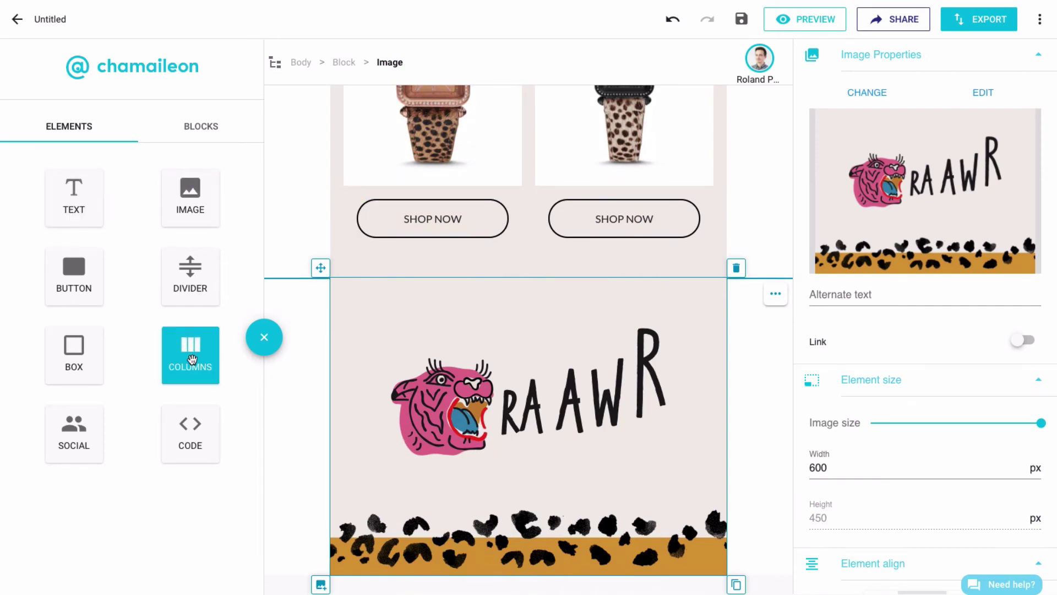
Add a two-column row below the RAAWR image and set its block's background color to #d79a2b.
left_click_drag(190, 355, 697, 585)
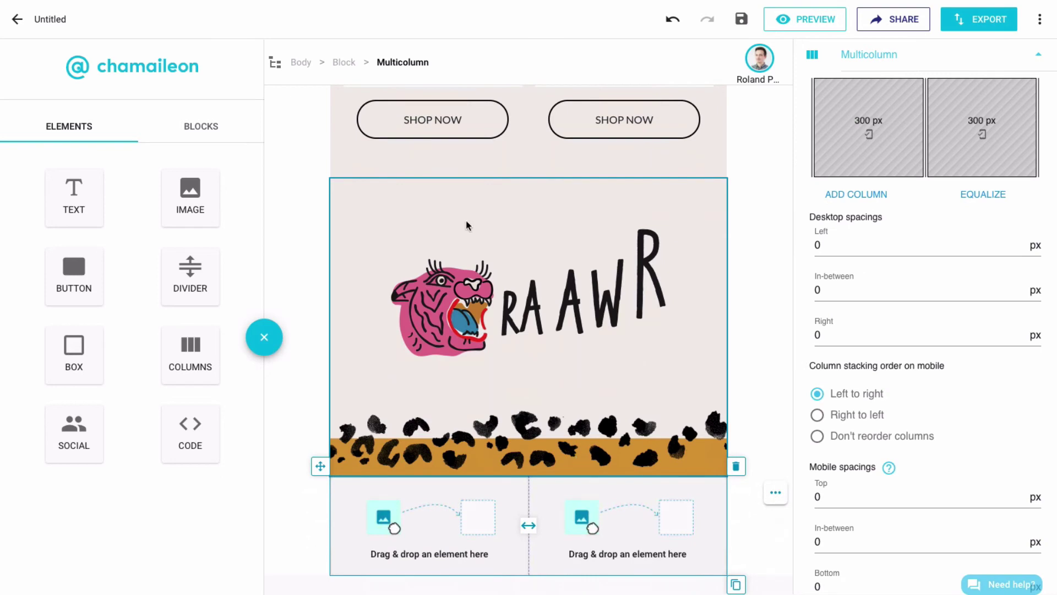
left_click(344, 63)
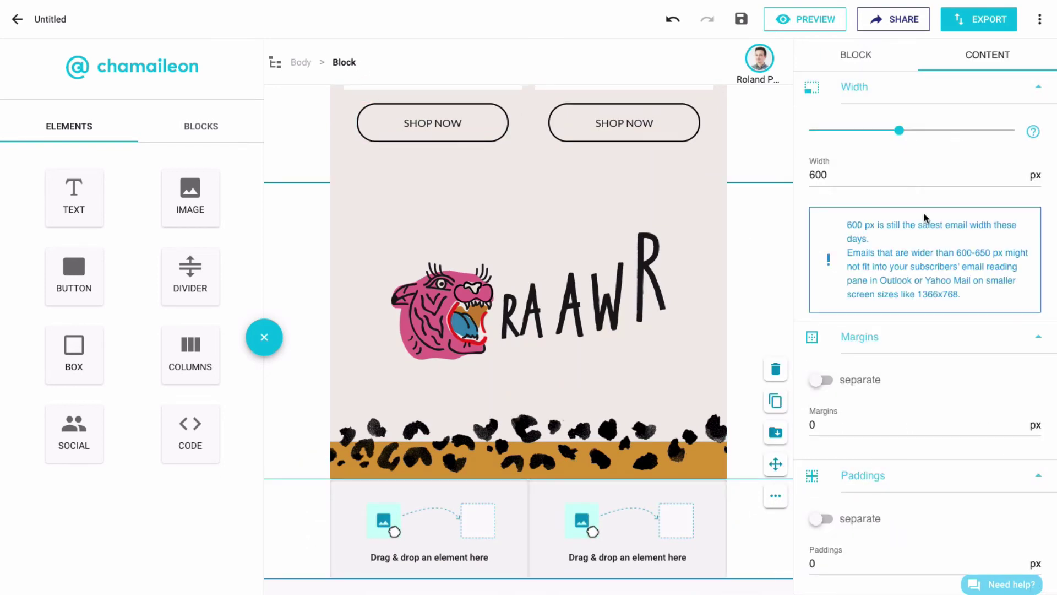
scroll(893, 331, "down", 6)
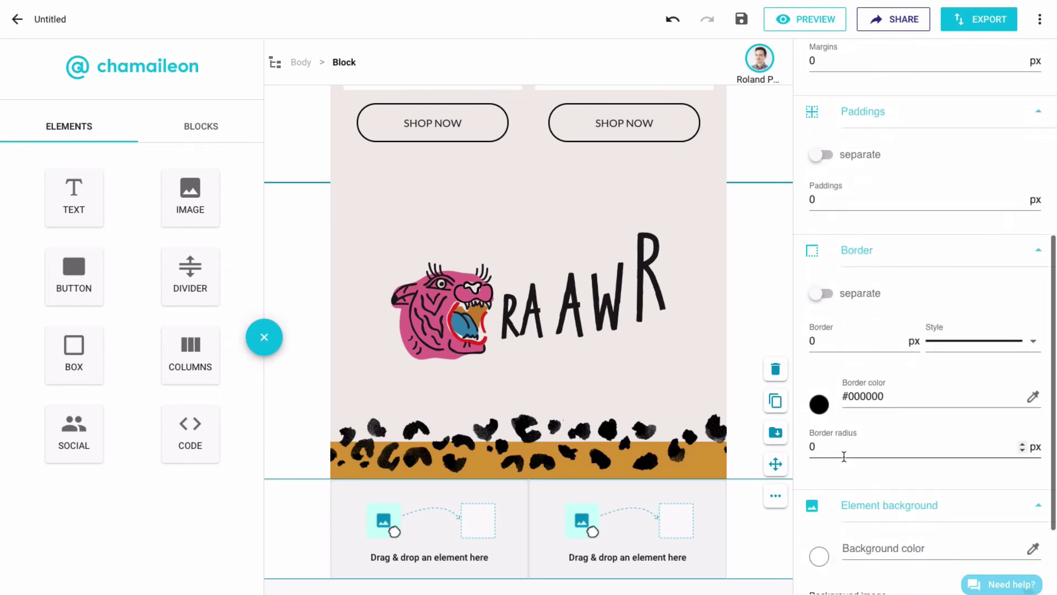
scroll(844, 456, "down", 2)
left_click(876, 427)
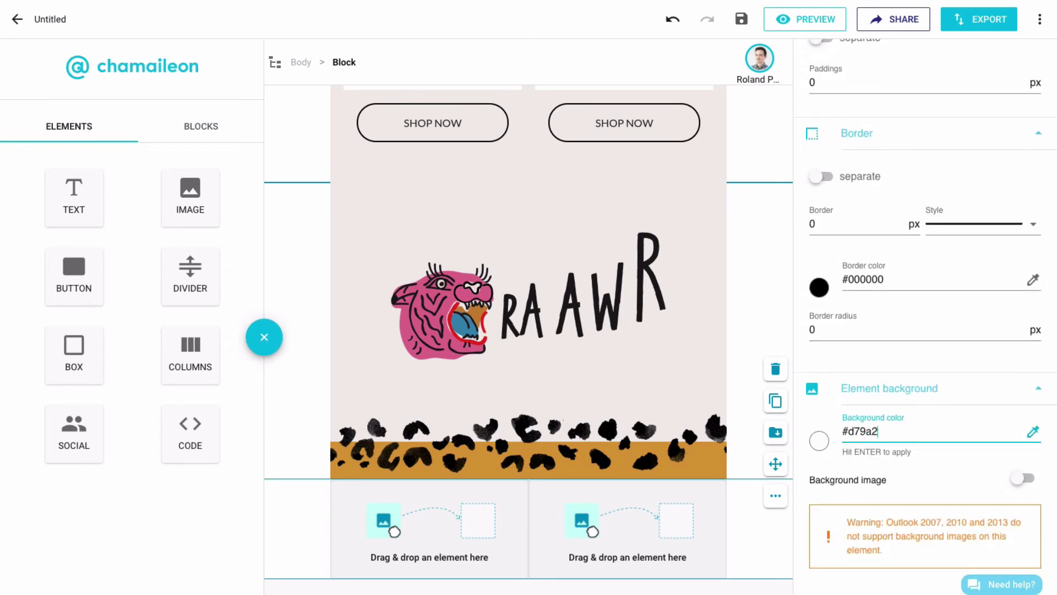
type("#d79a2b")
key("Return")
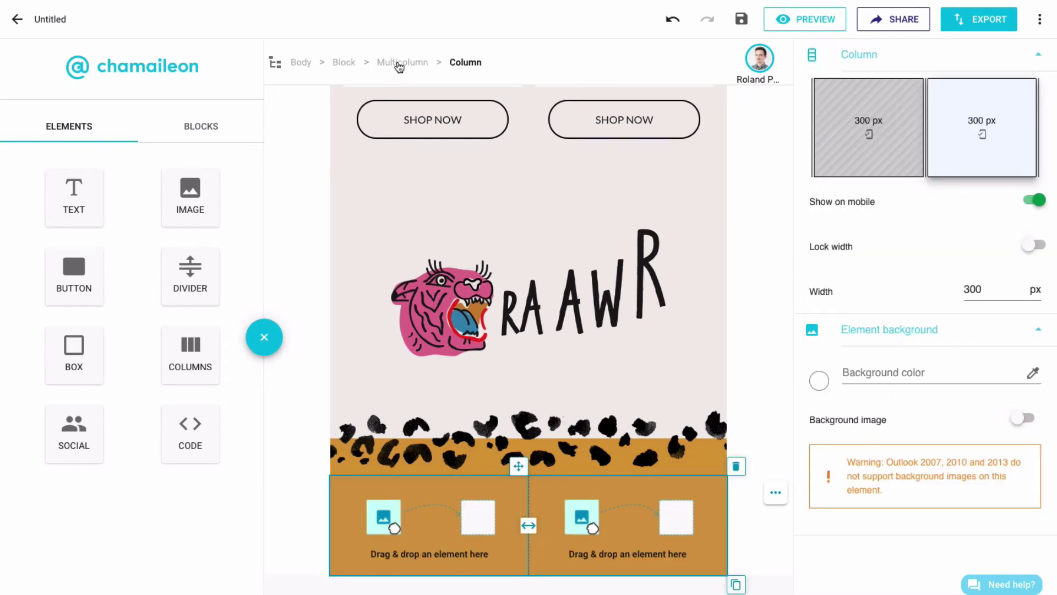
Add a third column to the new row, and set the first column to a locked width of 100 px.
left_click(399, 64)
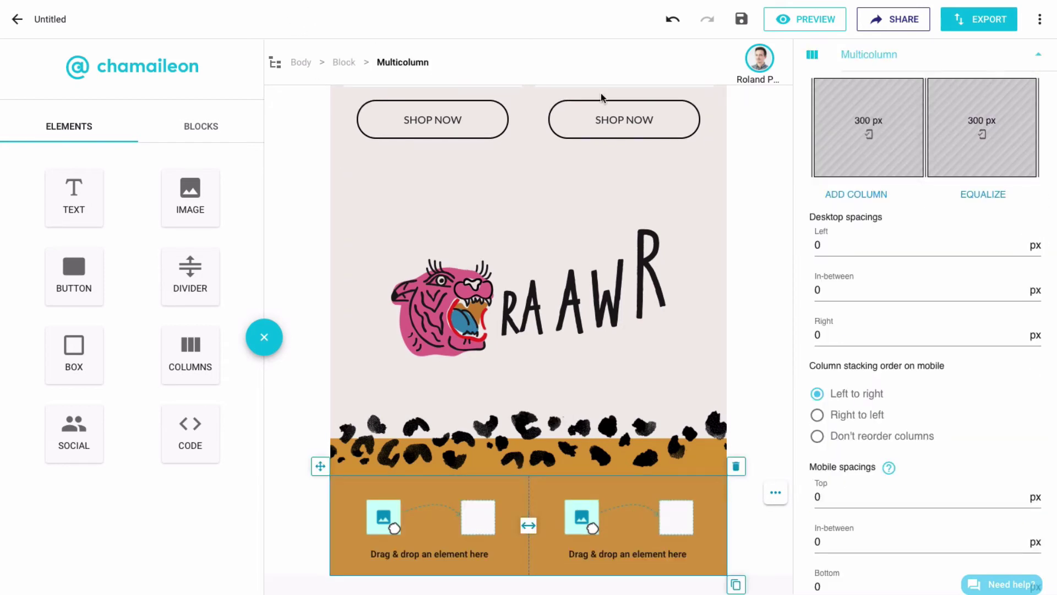
left_click(878, 199)
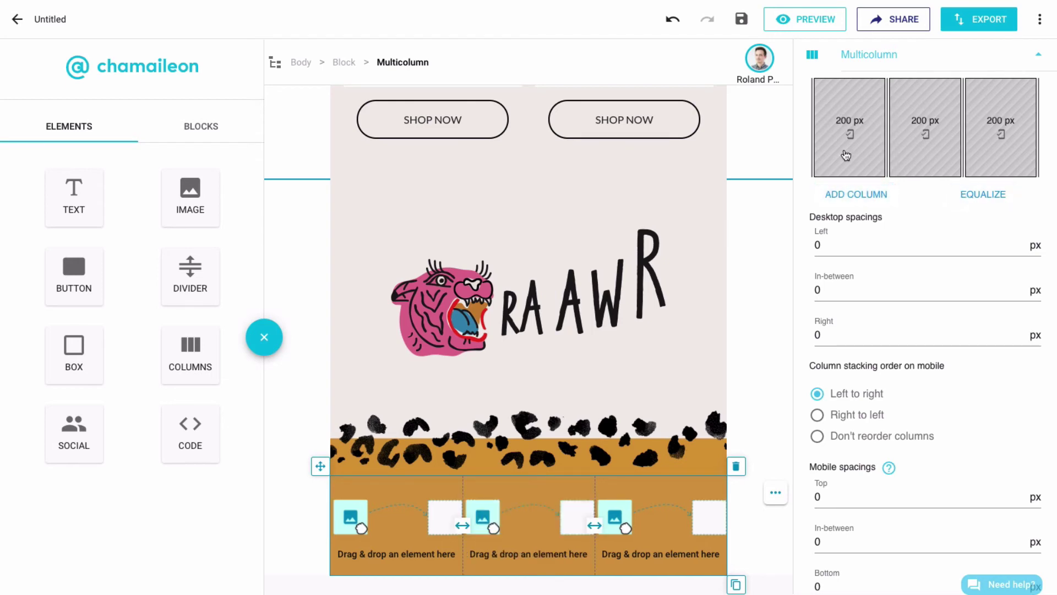
left_click(846, 156)
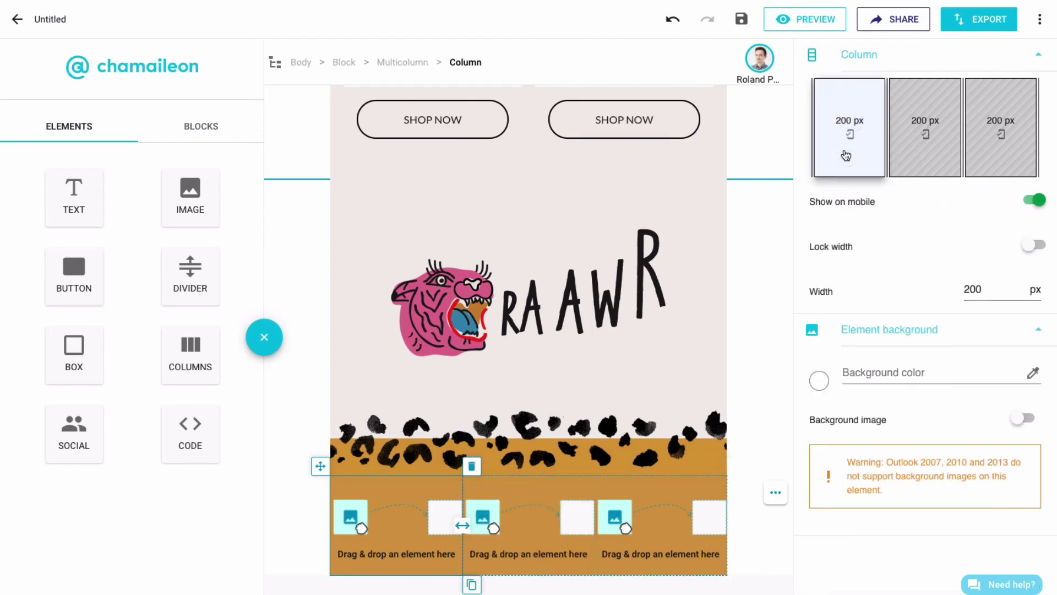
left_click(975, 290)
key("Return")
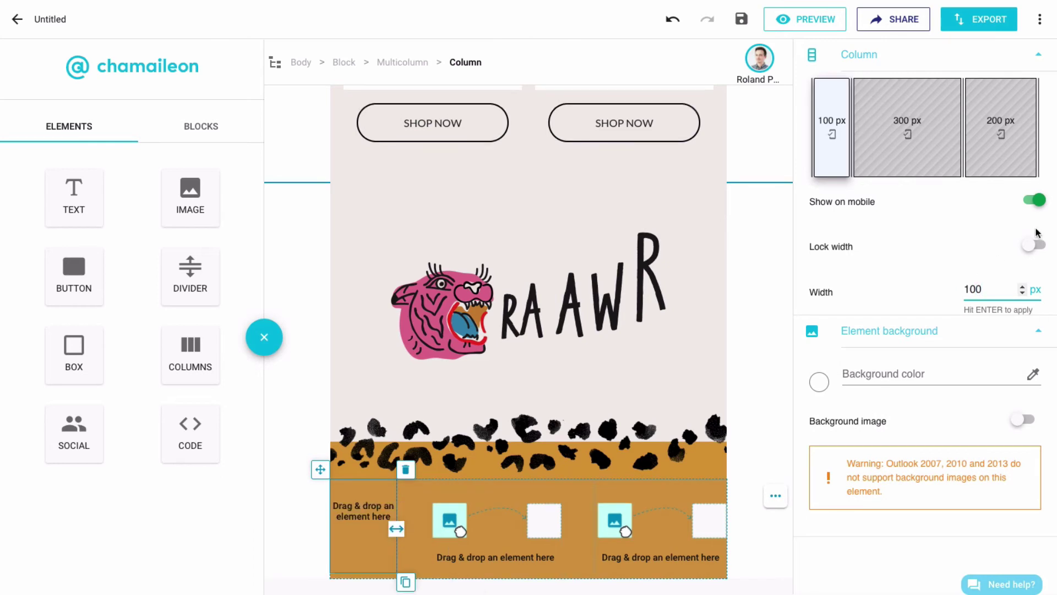
left_click(1037, 247)
Set the third column's width to 100 px, lock it, and hide the column on mobile.
left_click(1009, 130)
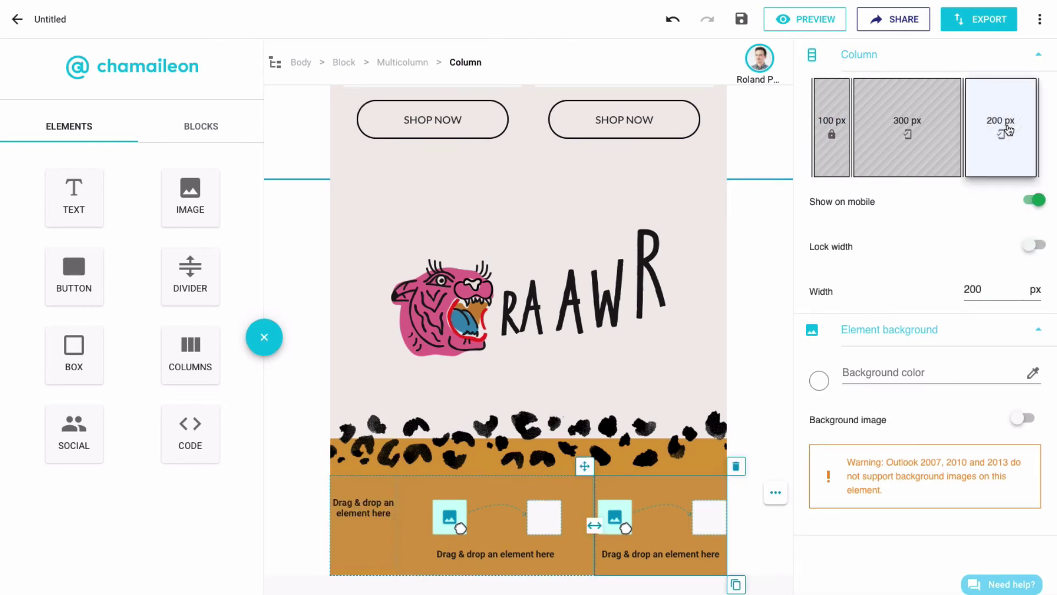
double_click(972, 290)
type("1")
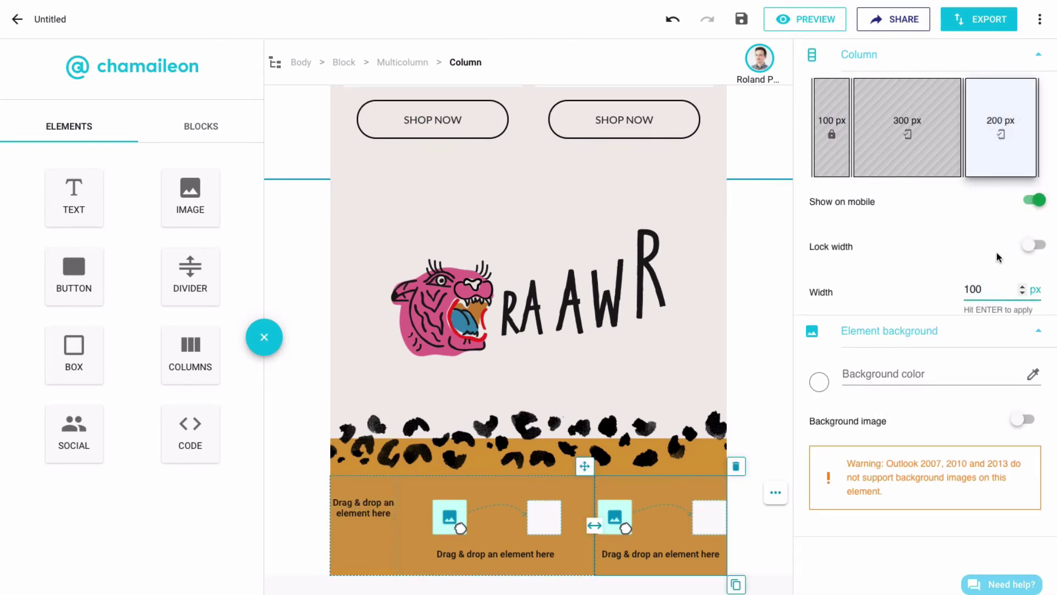
type("00")
left_click(1035, 199)
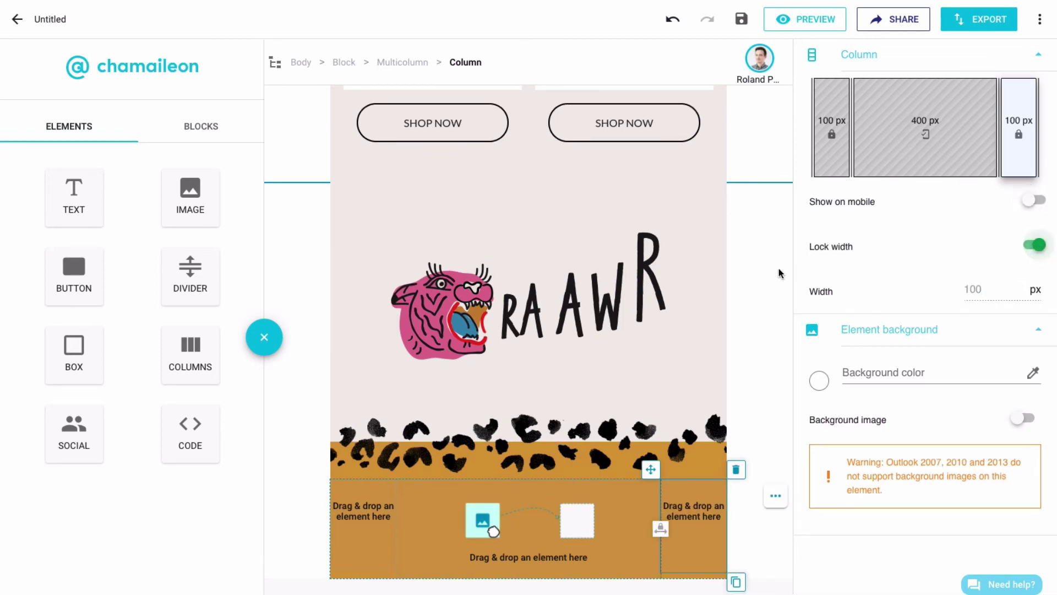
Place a transparent divider in the first column and another in the third column.
left_click_drag(190, 275, 399, 490)
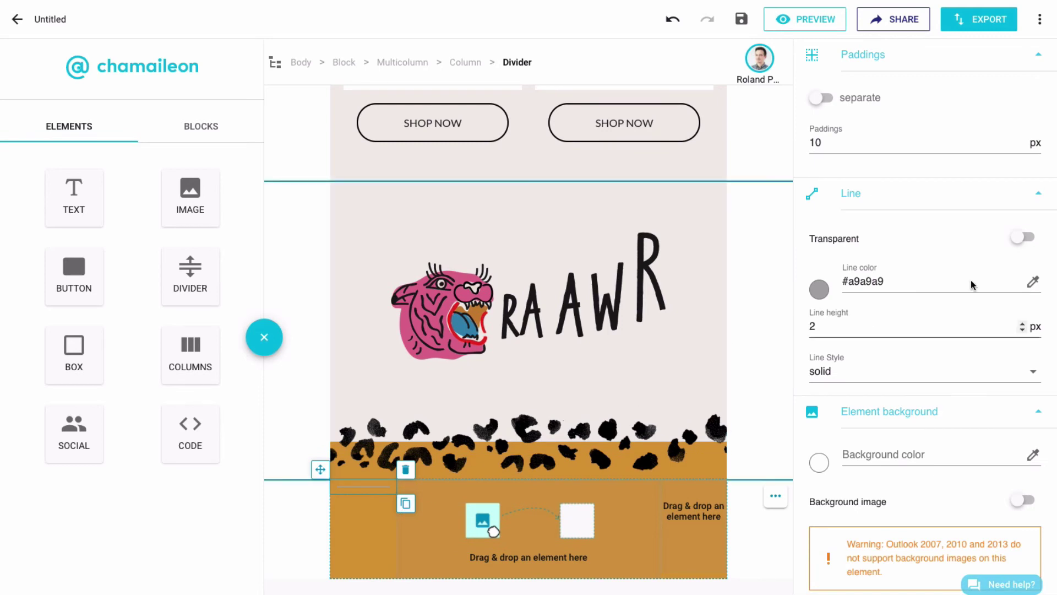
left_click(1025, 238)
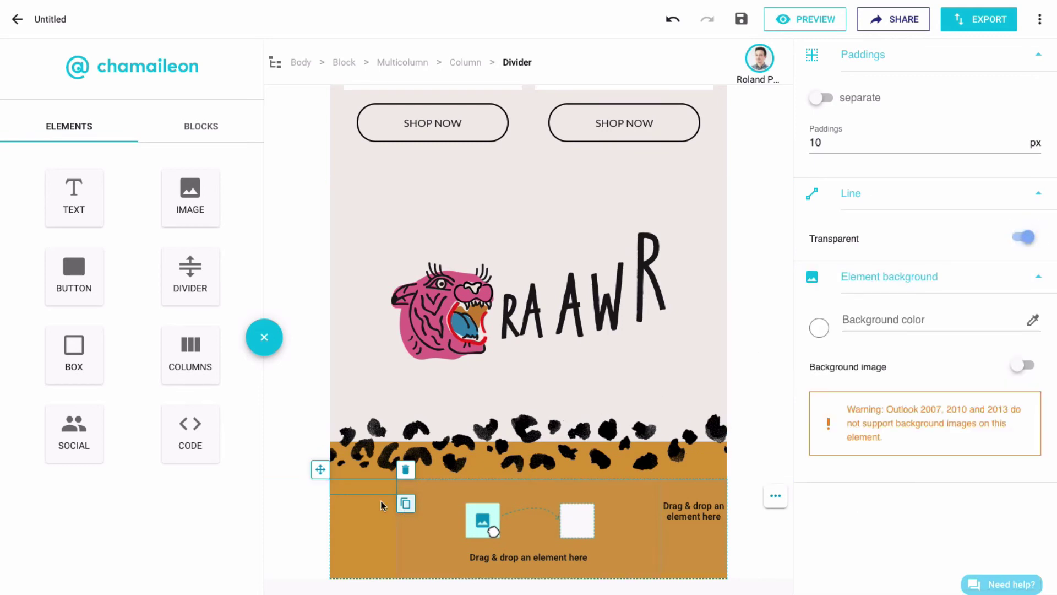
left_click_drag(324, 469, 694, 493)
Enable separate margins on the ochre block and set its bottom margin to 50 px.
left_click(345, 63)
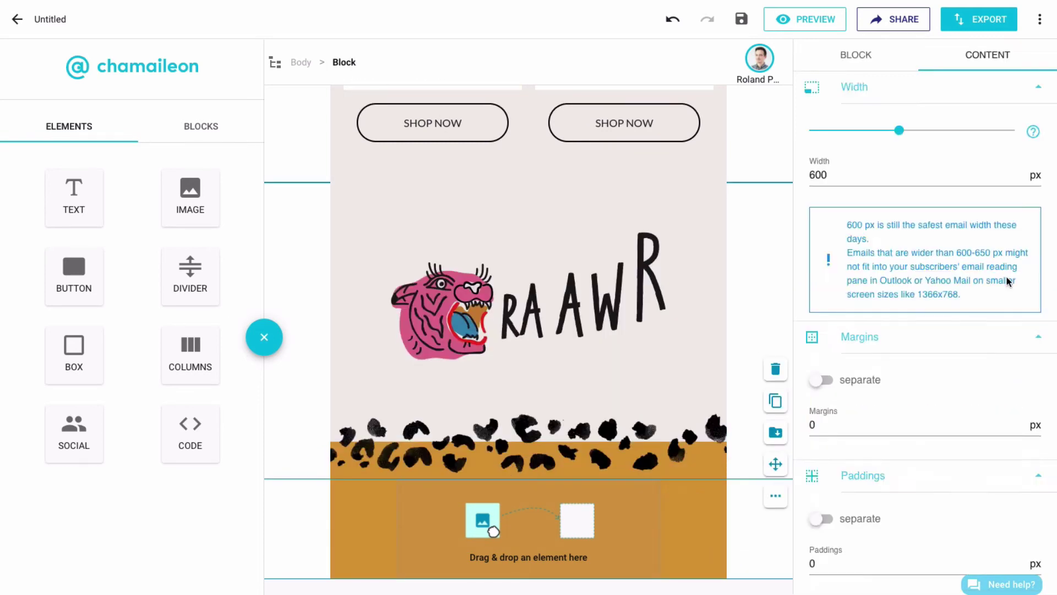
scroll(914, 378, "down", 5)
left_click(821, 72)
left_click_drag(818, 158, 802, 159)
type("50")
Place a copy of the orange section's text in the middle column, reading "Make your WFH a little more wild with downloadable wallpapers.".
scroll(559, 380, "up", 15)
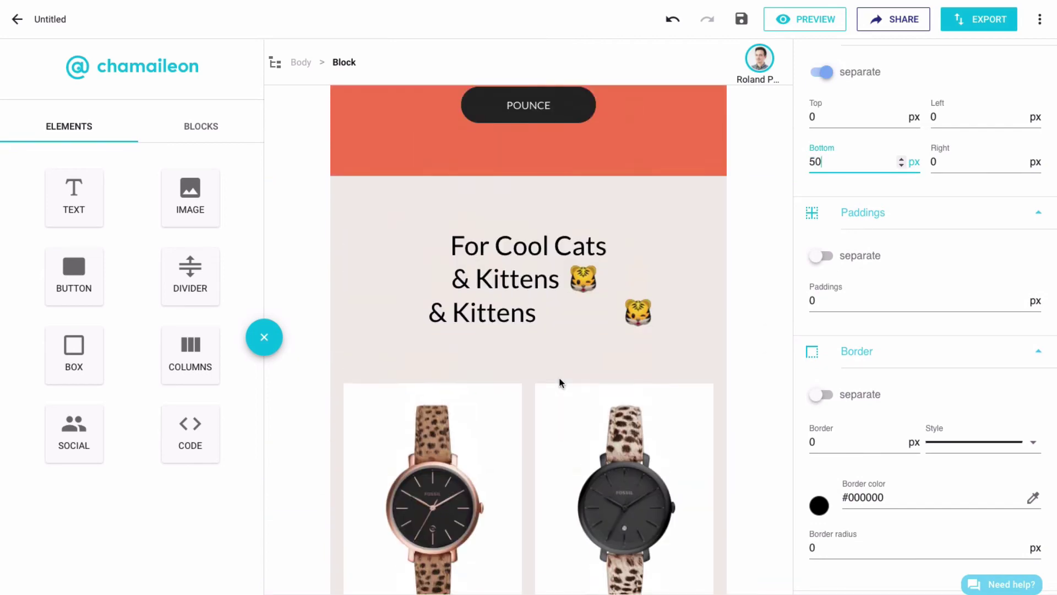
left_click(611, 304)
left_click(689, 323)
left_click_drag(366, 243, 508, 478)
left_click(528, 517)
key("super+a")
type("Make your WFH a little more wild with")
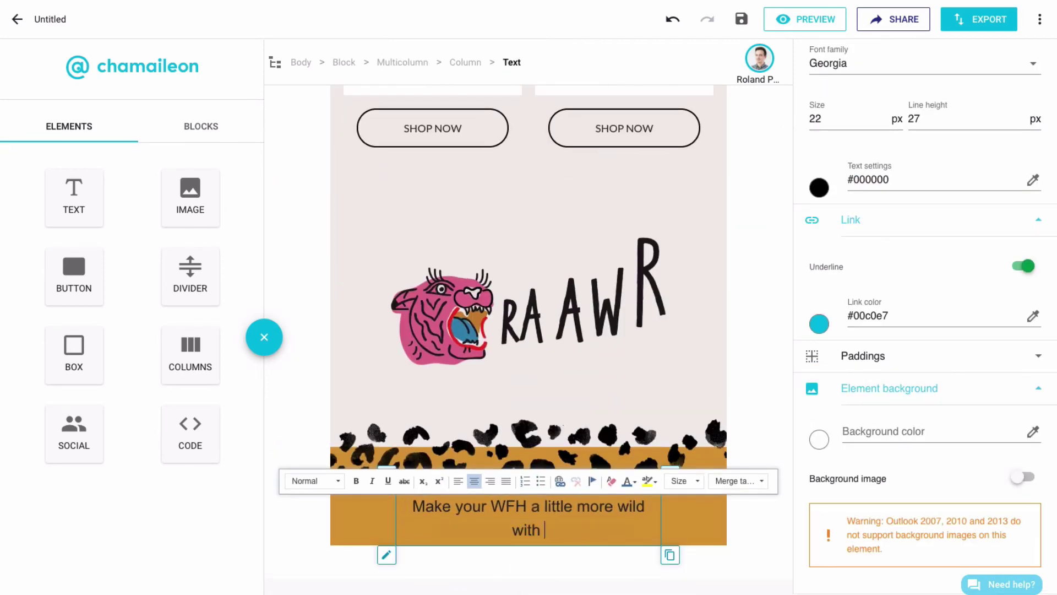
left_click(550, 418)
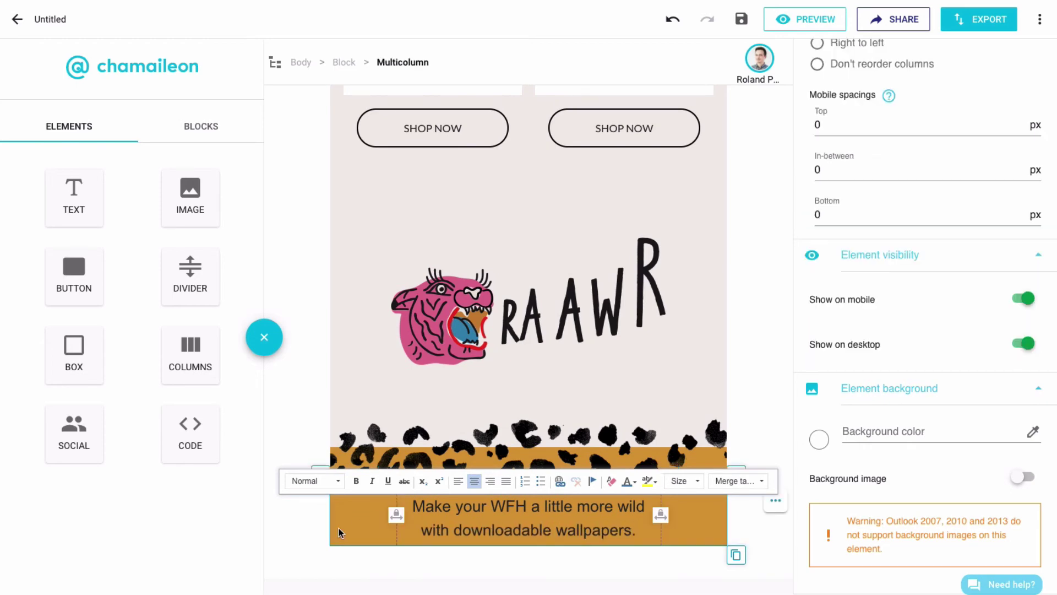
Place a copy of the POUNCE button below the wallpaper text, relabel it "THEY'RE PURRRFECT" and set its width to 246 px.
scroll(550, 418, "up", 10)
left_click(558, 179)
left_click(605, 215)
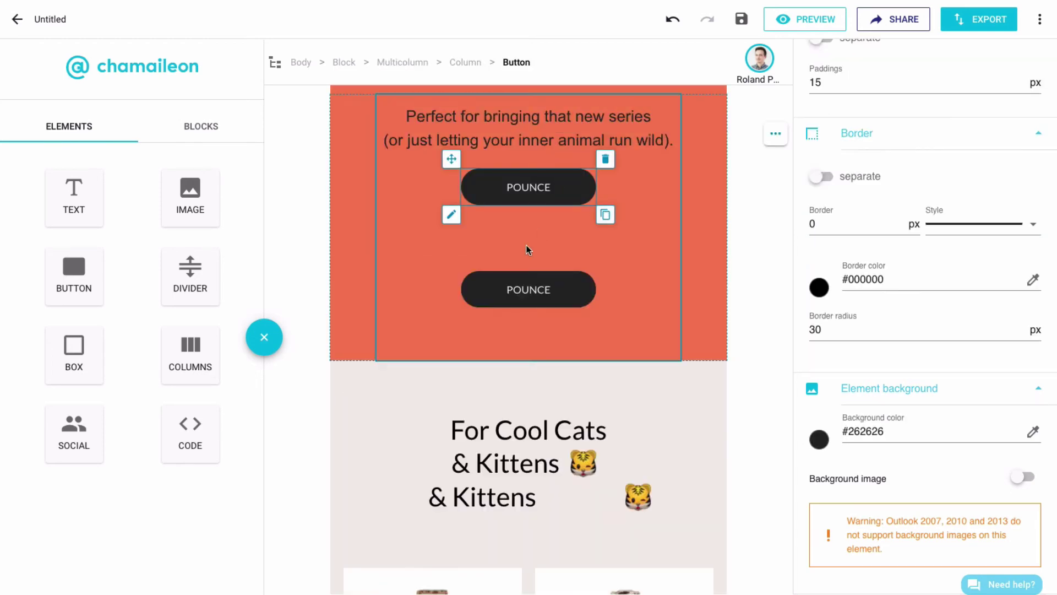
scroll(537, 550, "down", 1)
mouse_move(537, 592)
left_mouse_down()
mouse_move(529, 561)
mouse_move(526, 579)
left_mouse_up()
double_click(526, 579)
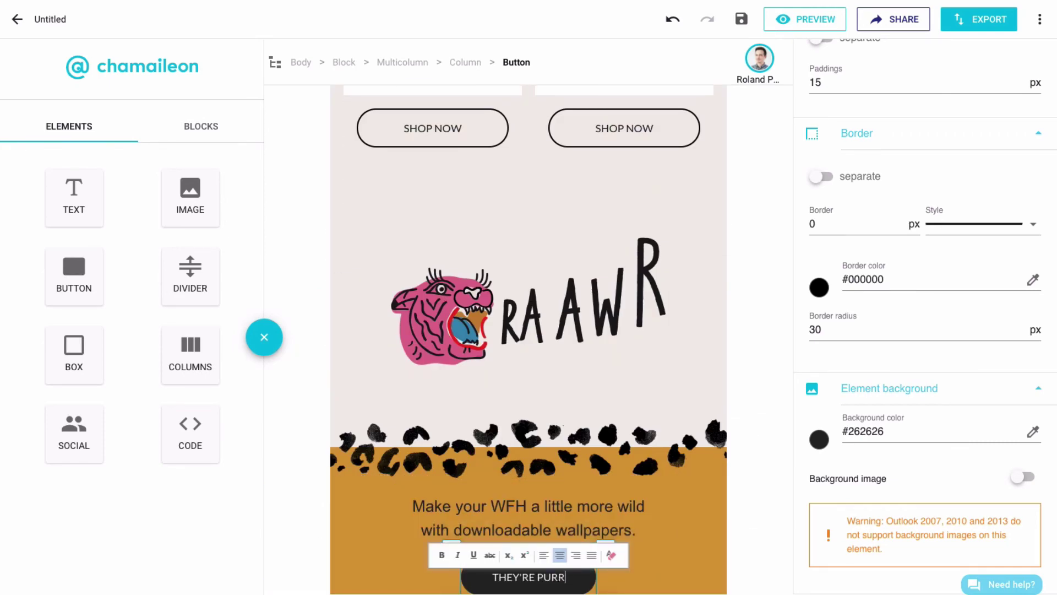
type("THEY'RE PURRRFECT")
Turn off the fluid-on-mobile setting for the POUNCE button in the orange section.
scroll(597, 328, "up", 4)
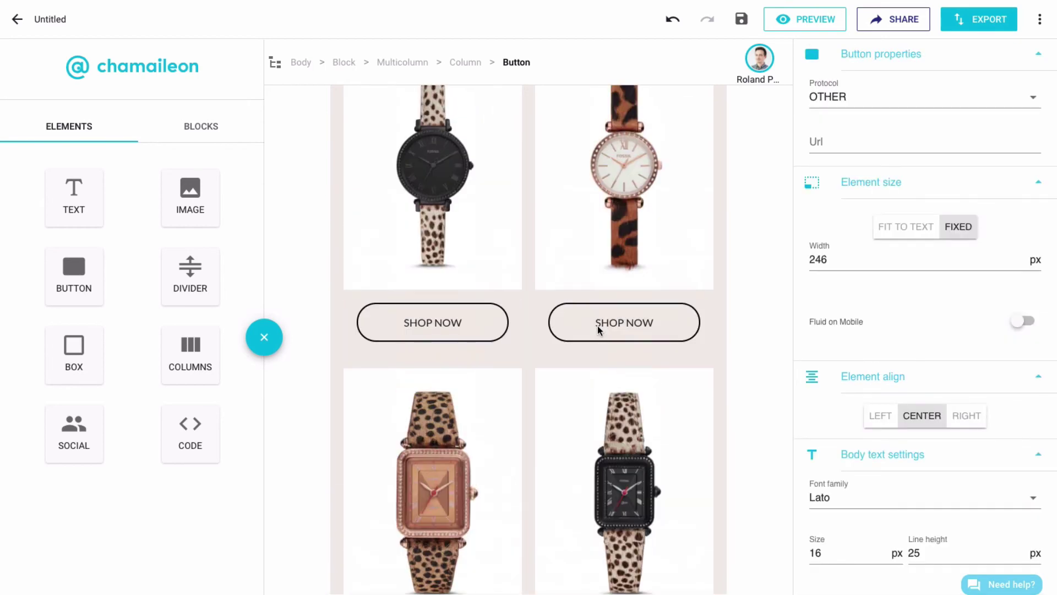
left_click(599, 328)
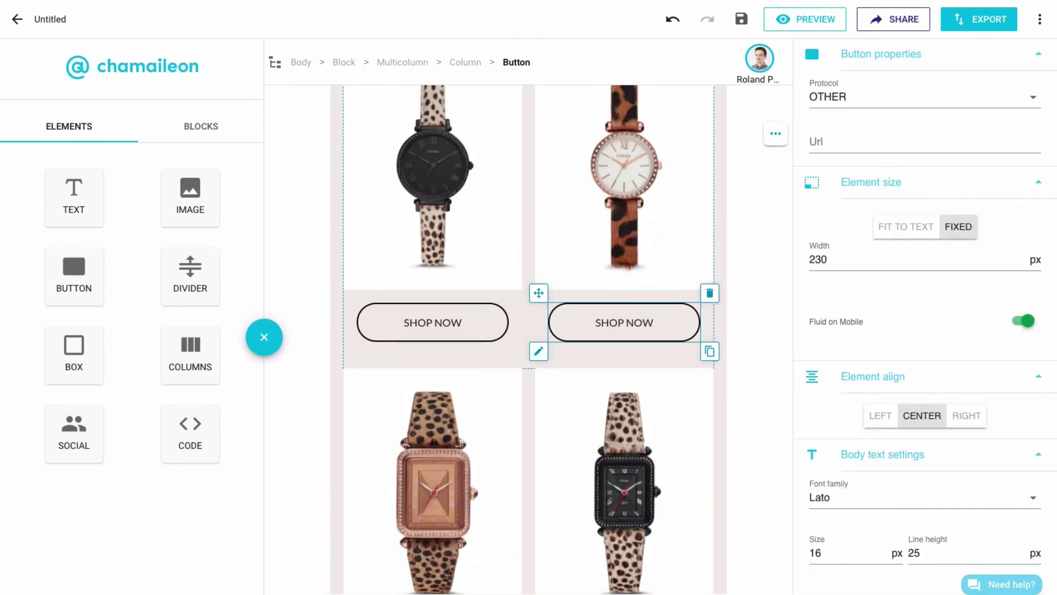
scroll(466, 348, "down", 5)
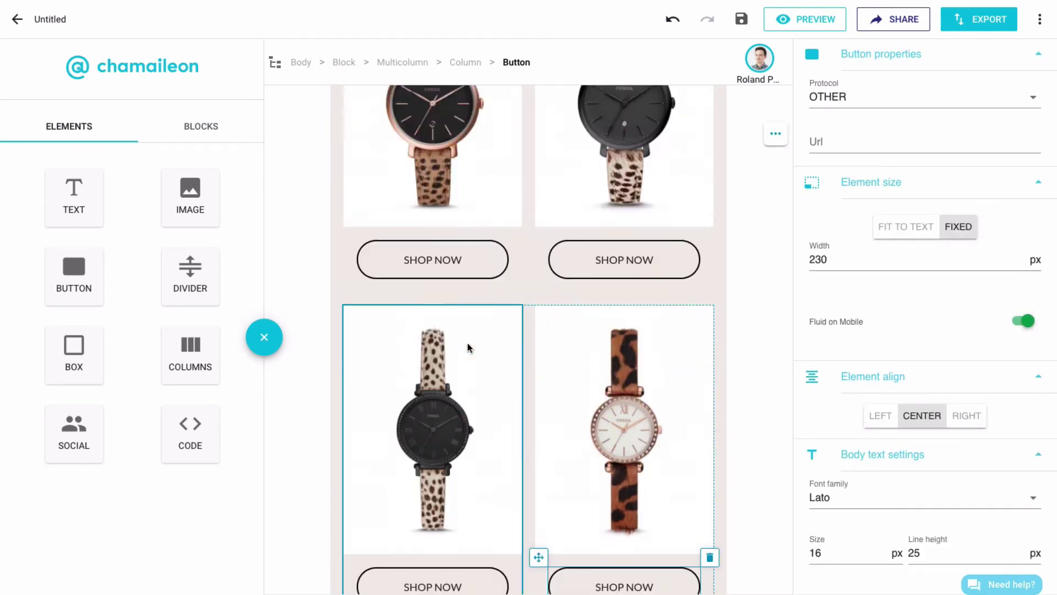
left_click(561, 543)
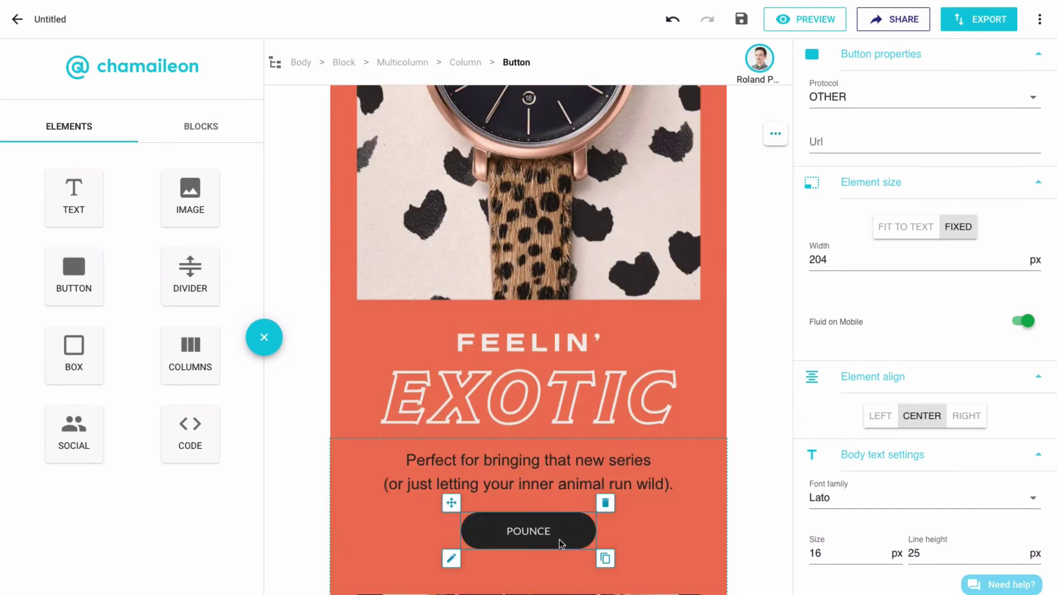
left_click(1019, 324)
Turn off the fluid-on-mobile setting for the SHOP NOW buttons in all three product rows.
scroll(551, 348, "down", 8)
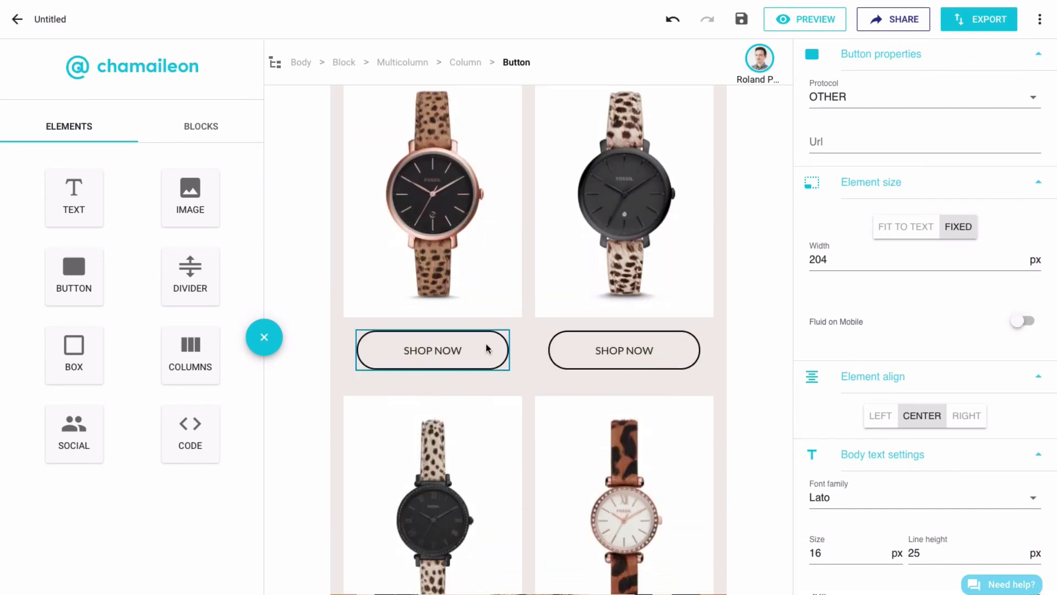
left_click(677, 339)
scroll(635, 348, "down", 6)
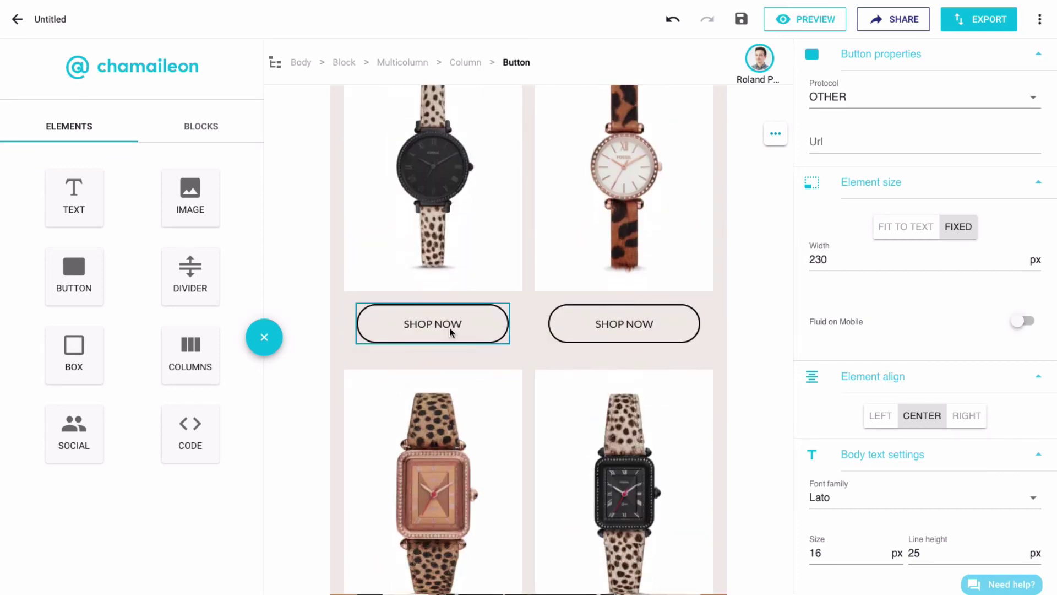
left_click(450, 326)
left_click(624, 324)
left_click(1019, 321)
scroll(410, 408, "down", 5)
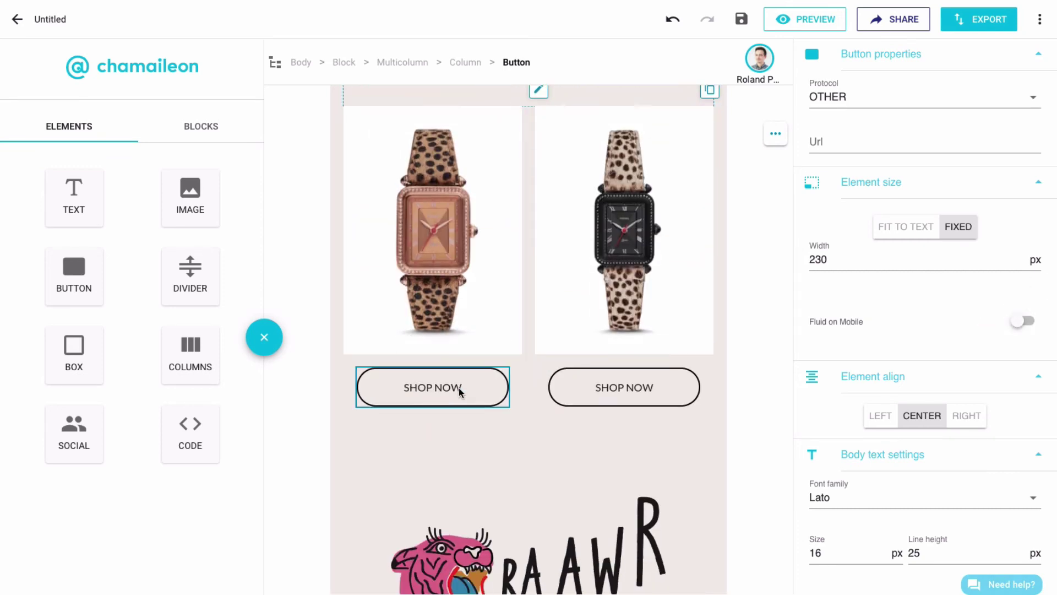
left_click(460, 389)
left_click(624, 387)
scroll(626, 357, "down", 5)
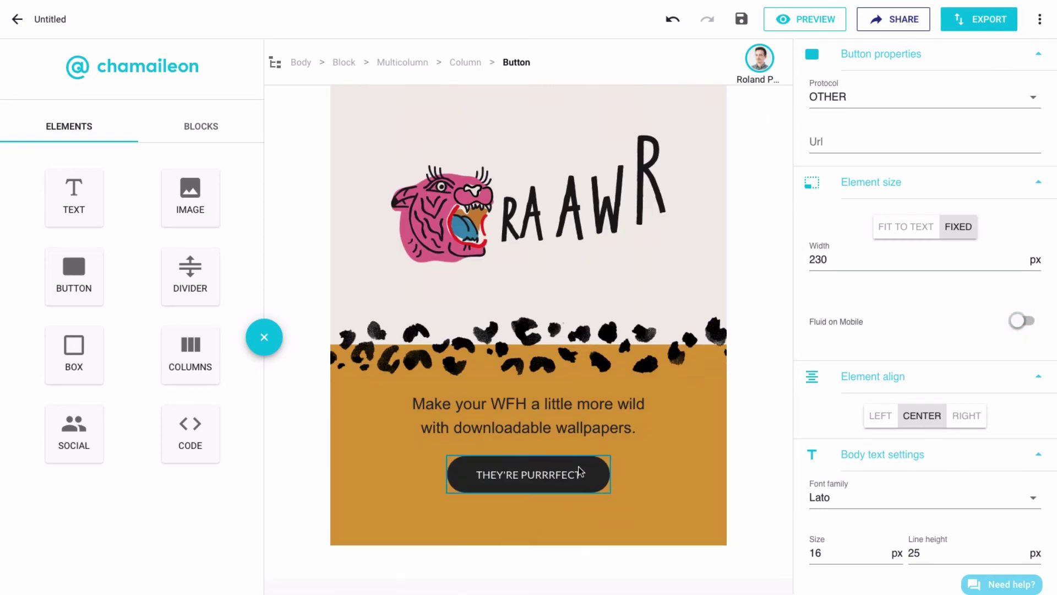
Add an image element in a new block below the wallpaper section and set the block's background color to #F2F2F2.
left_click(528, 472)
left_click_drag(190, 199, 529, 551)
left_click(344, 62)
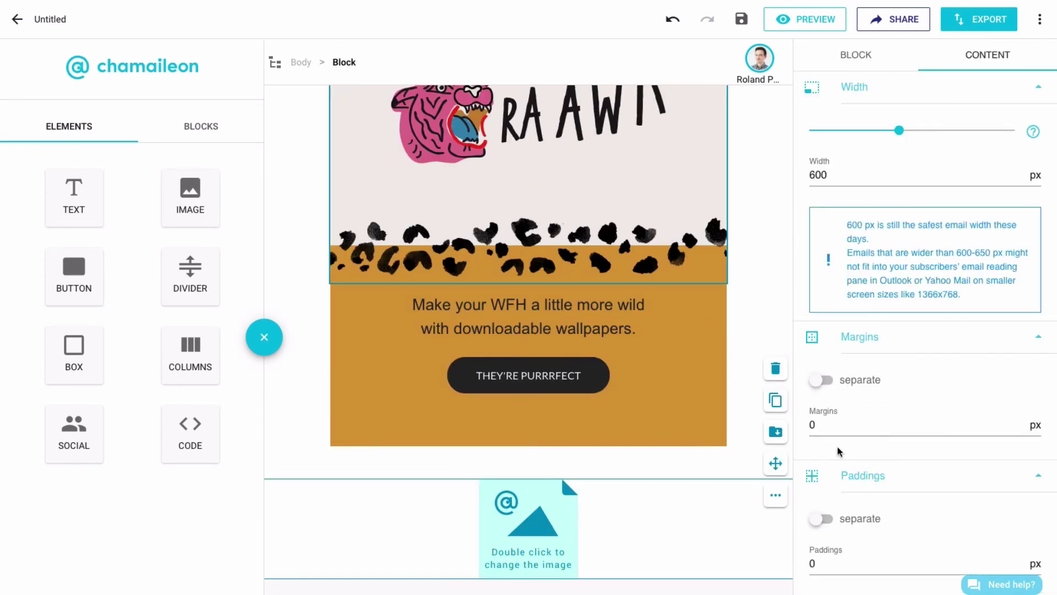
scroll(837, 441, "down", 5)
left_click(852, 435)
type("#F2F2F2")
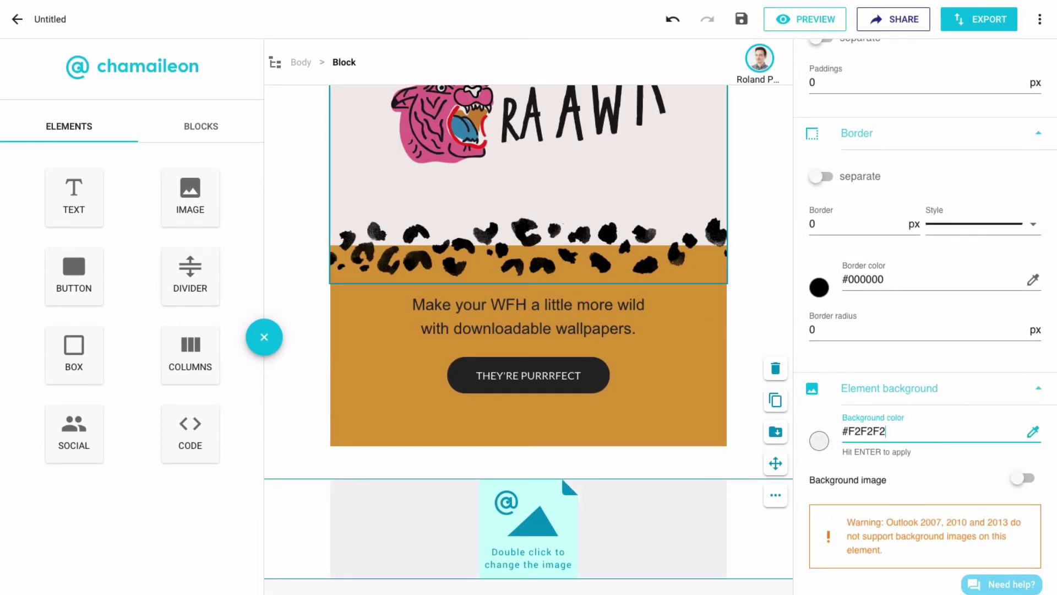
Fill the image placeholder with the grey Fossil script logo, 150 px wide with a 10 px bottom margin.
left_click(561, 474)
double_click(519, 514)
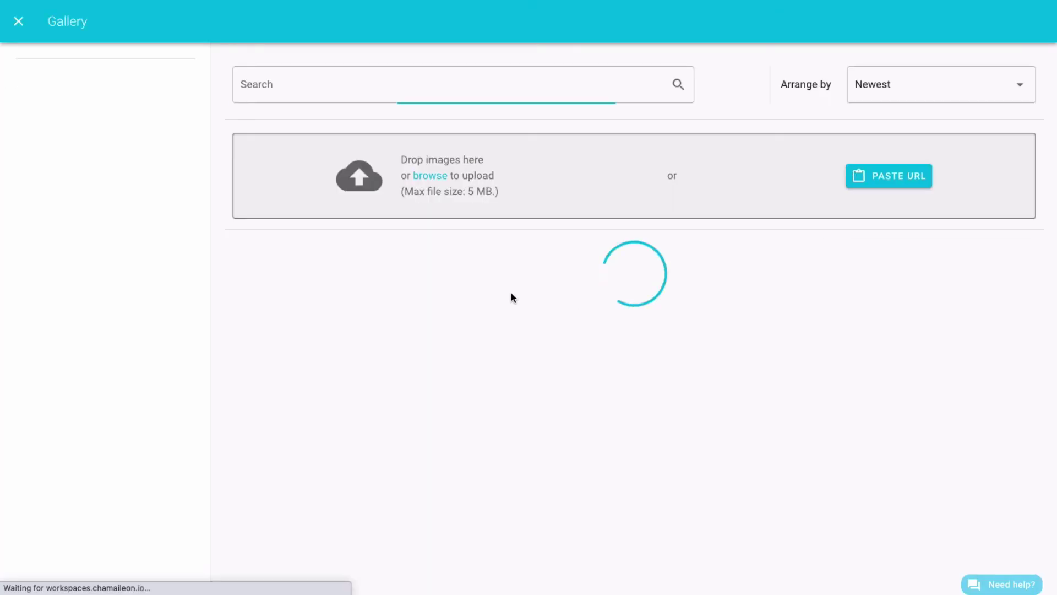
left_click(315, 216)
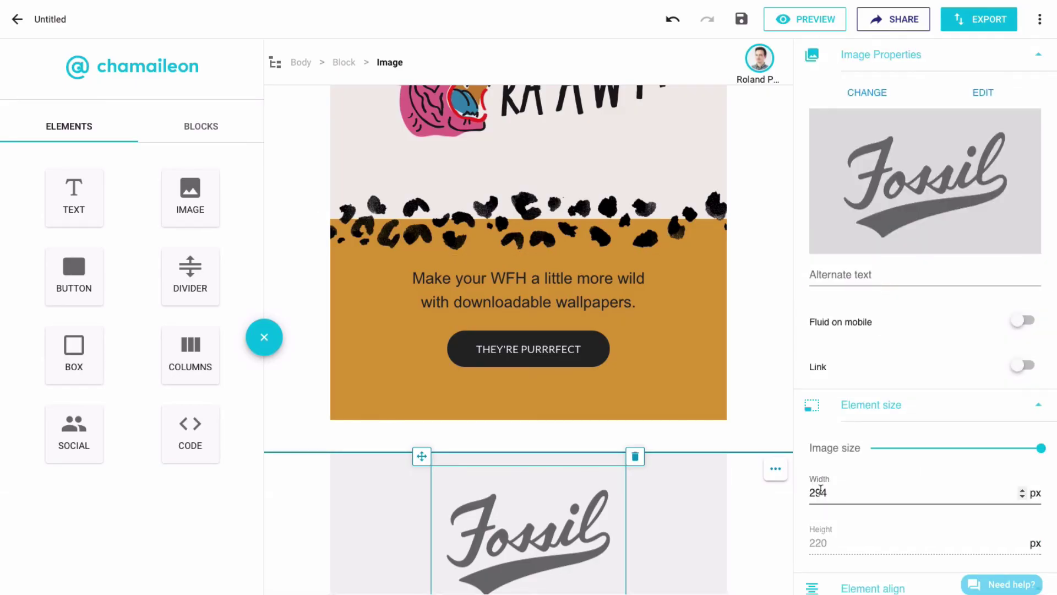
scroll(890, 433, "down", 6)
left_click(821, 456)
left_click(853, 546)
type("10")
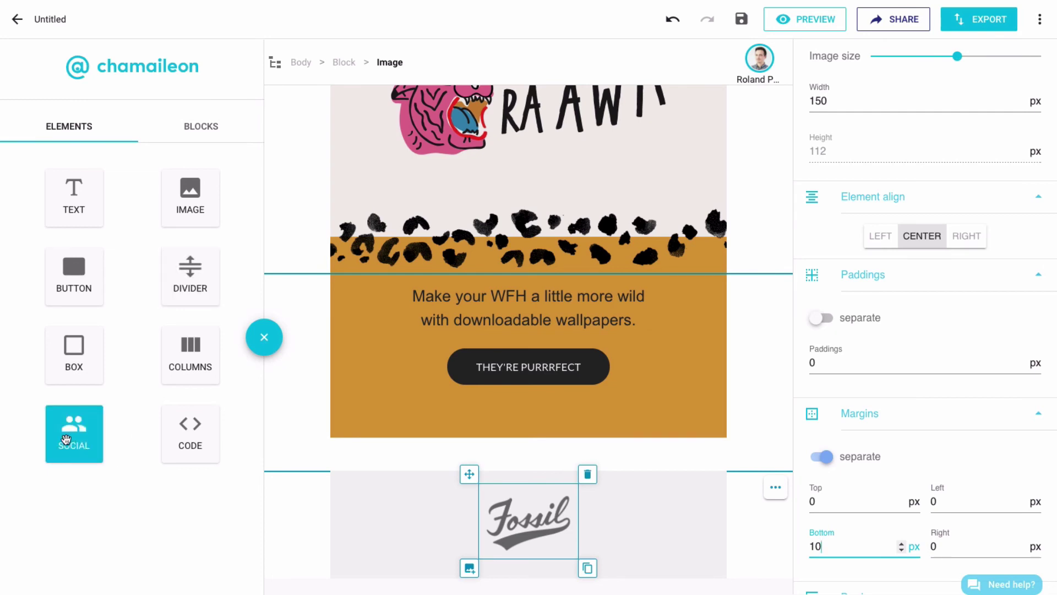
Add a social element below the footer logo and include a YouTube icon alongside Facebook and Twitter.
left_click_drag(66, 438, 555, 574)
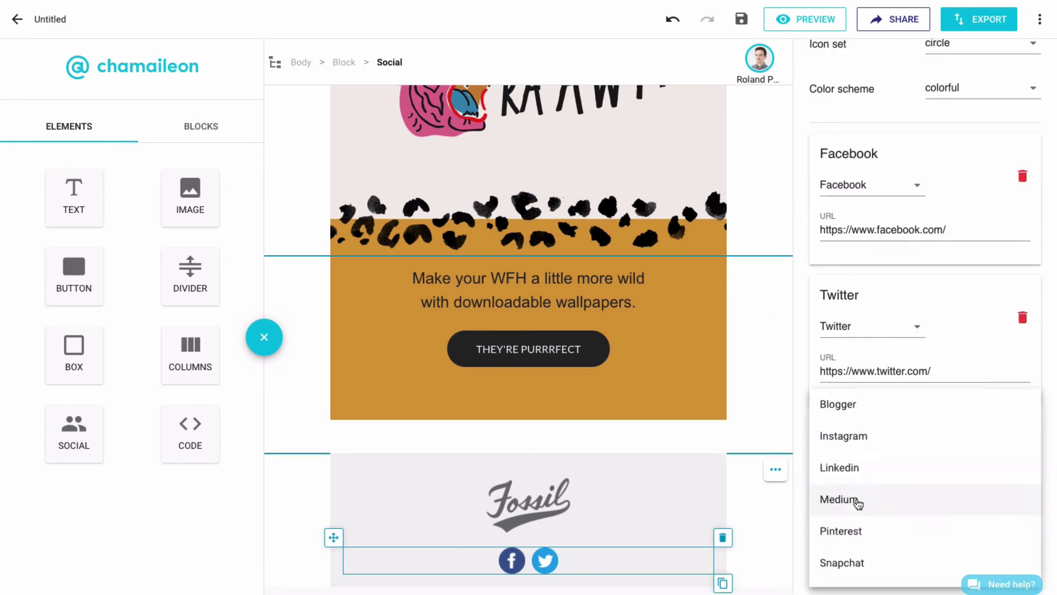
scroll(856, 501, "down", 5)
scroll(851, 532, "down", 2)
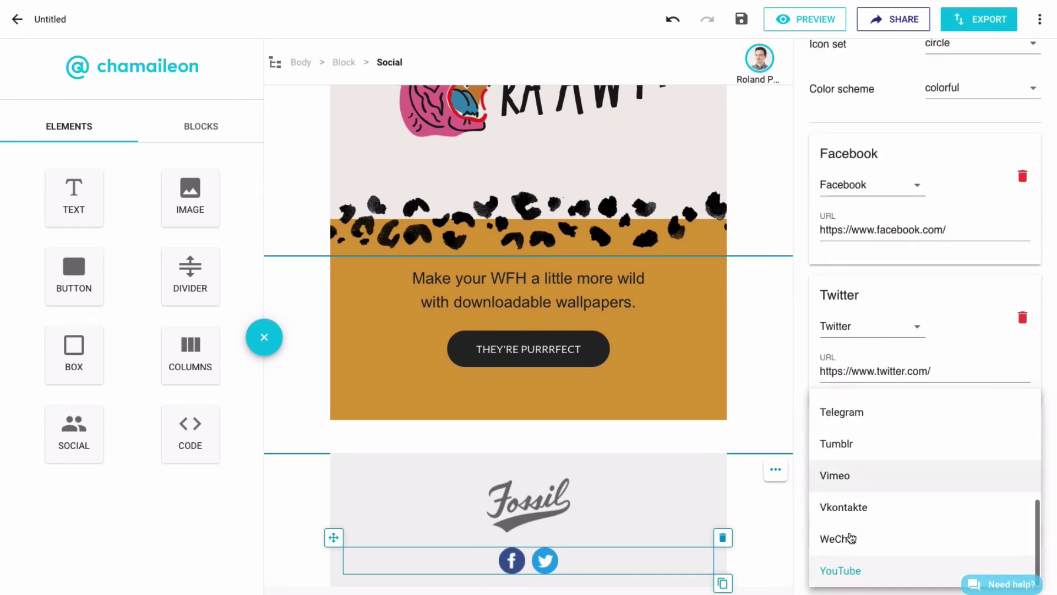
left_click(848, 571)
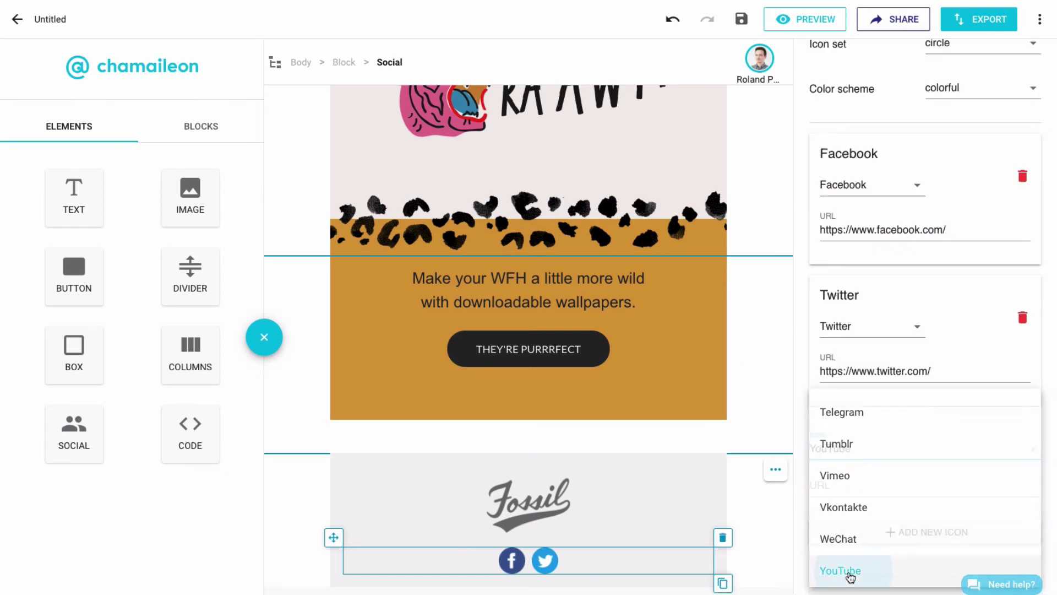
left_click(927, 532)
scroll(927, 481, "down", 3)
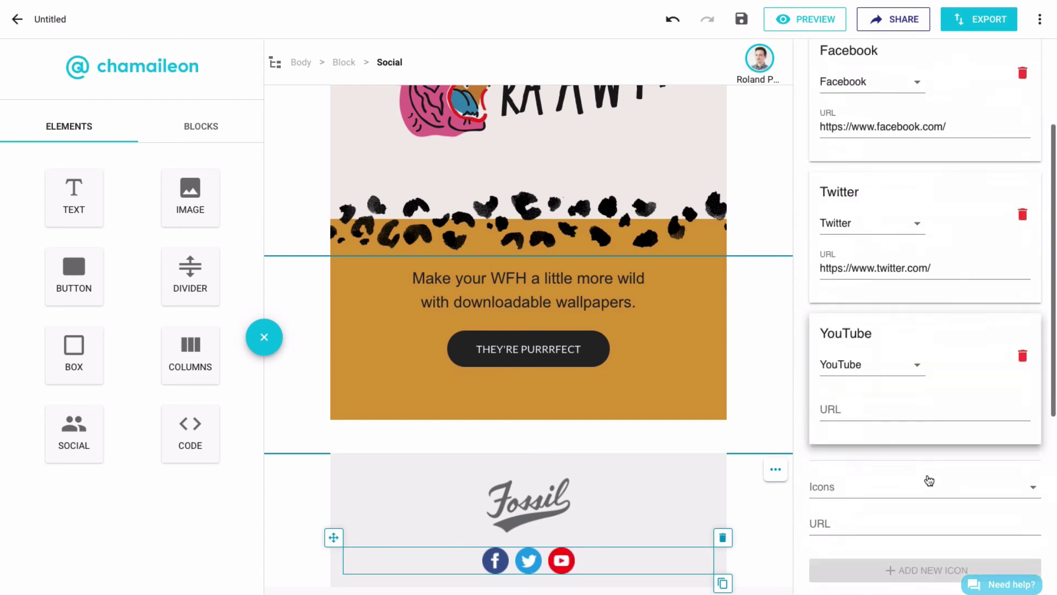
Add a Linkedin icon to the footer's social element.
left_click(845, 452)
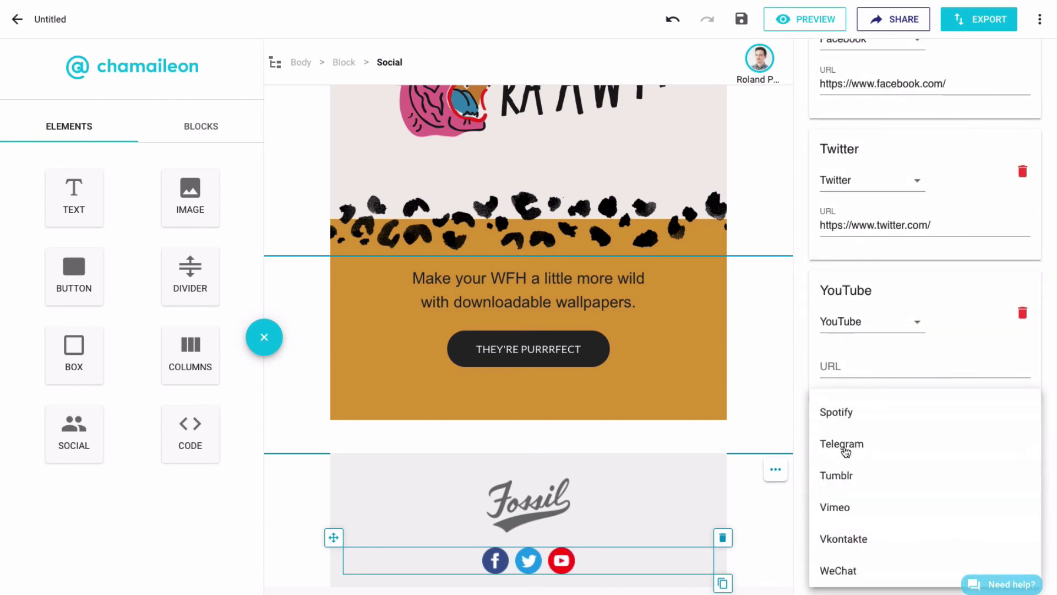
scroll(845, 452, "up", 3)
left_click(855, 440)
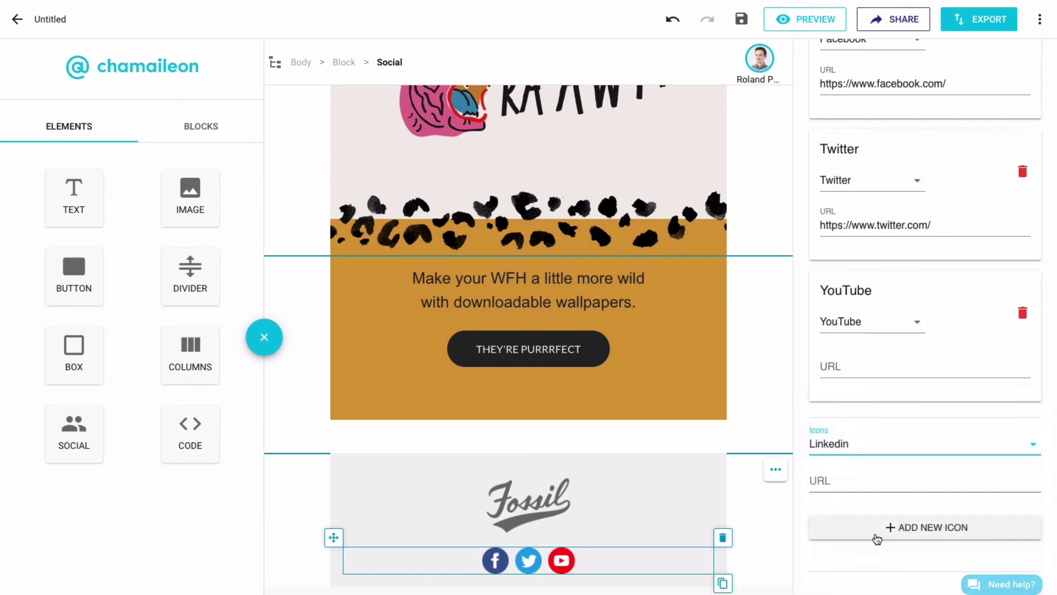
left_click(884, 526)
scroll(878, 142, "up", 4)
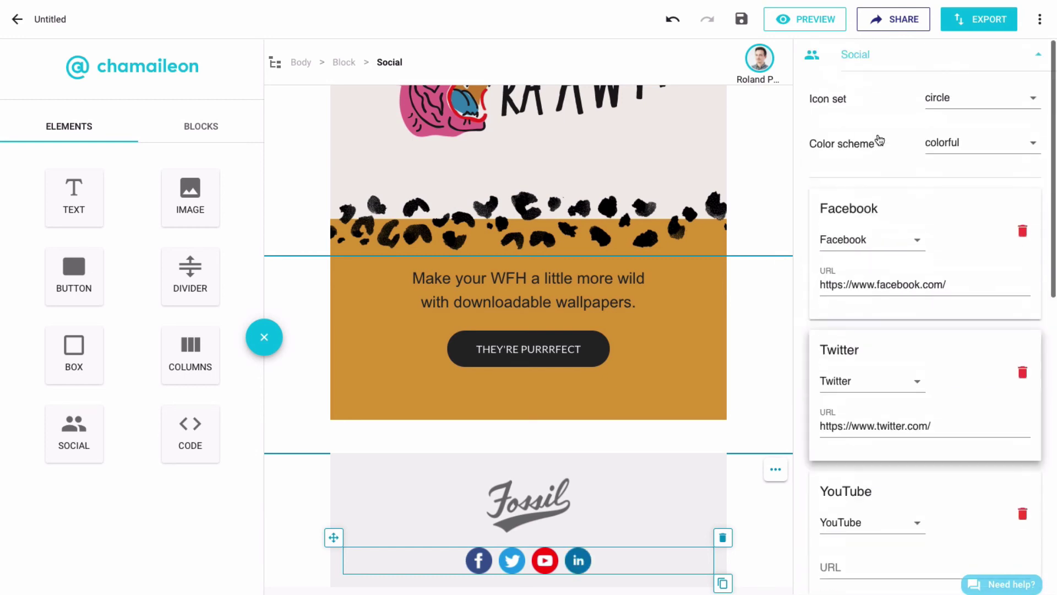
Change the social icons to the flat icon set in the grey color scheme.
left_click(943, 109)
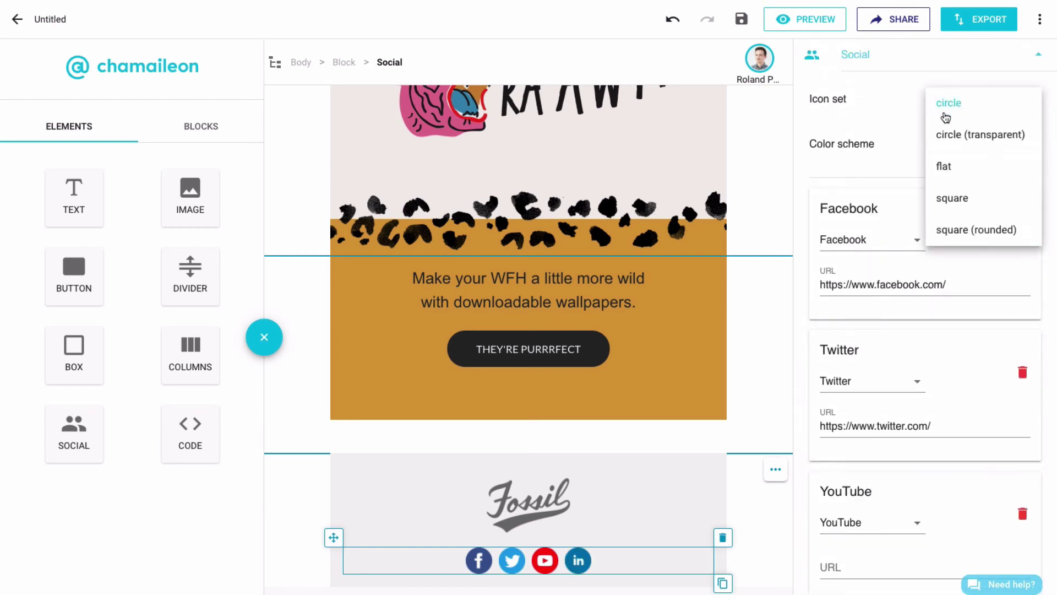
left_click(954, 168)
left_click(953, 145)
left_click(956, 217)
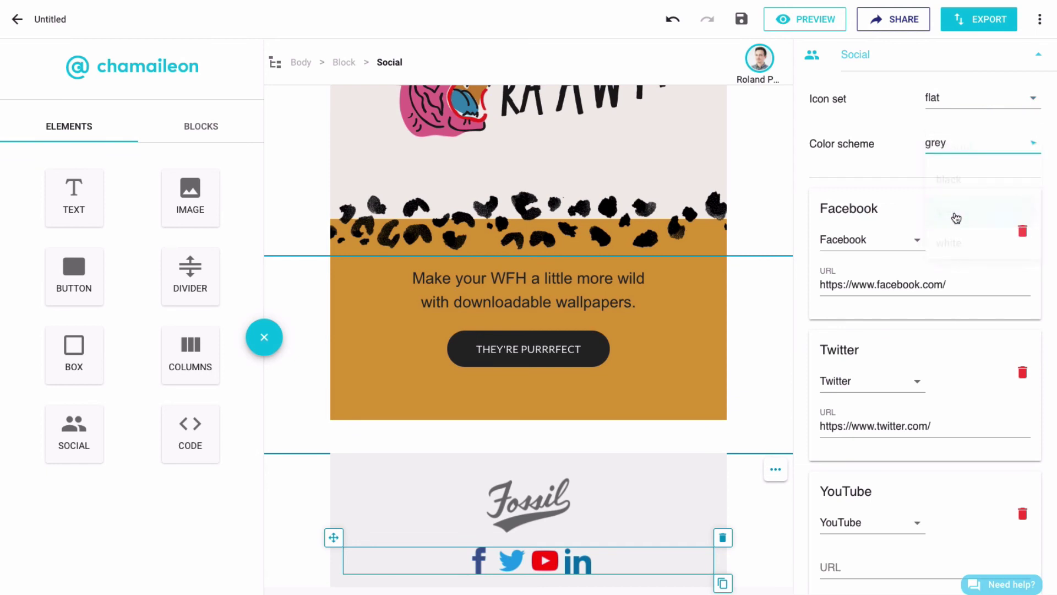
Set the social icons to size M with 40 px spacing and change the Linkedin icon to Instagram.
scroll(923, 411, "down", 10)
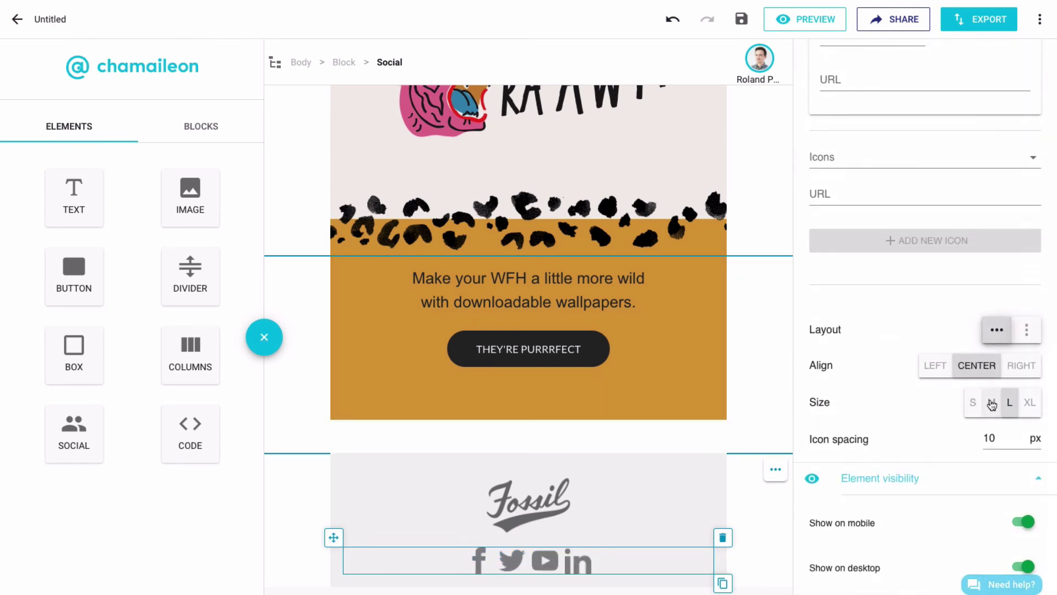
left_click(991, 403)
type("40")
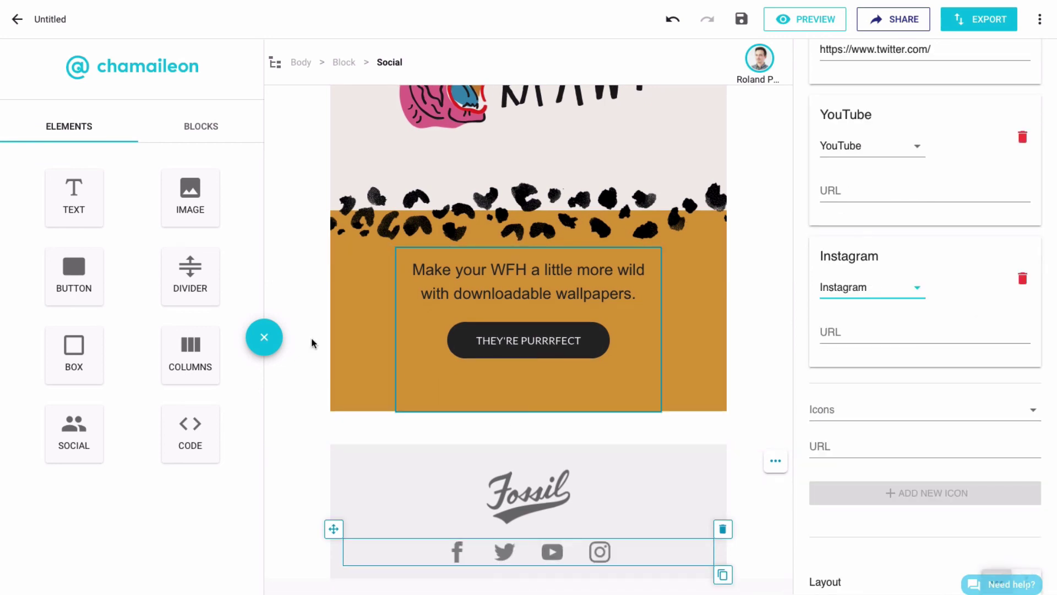
Add the centered footer text below the social icons, starting with "FREE STANDARD SHIPPING, NO MINIMUM", in 14 px Lato with a tighter line height.
left_click_drag(73, 197, 523, 552)
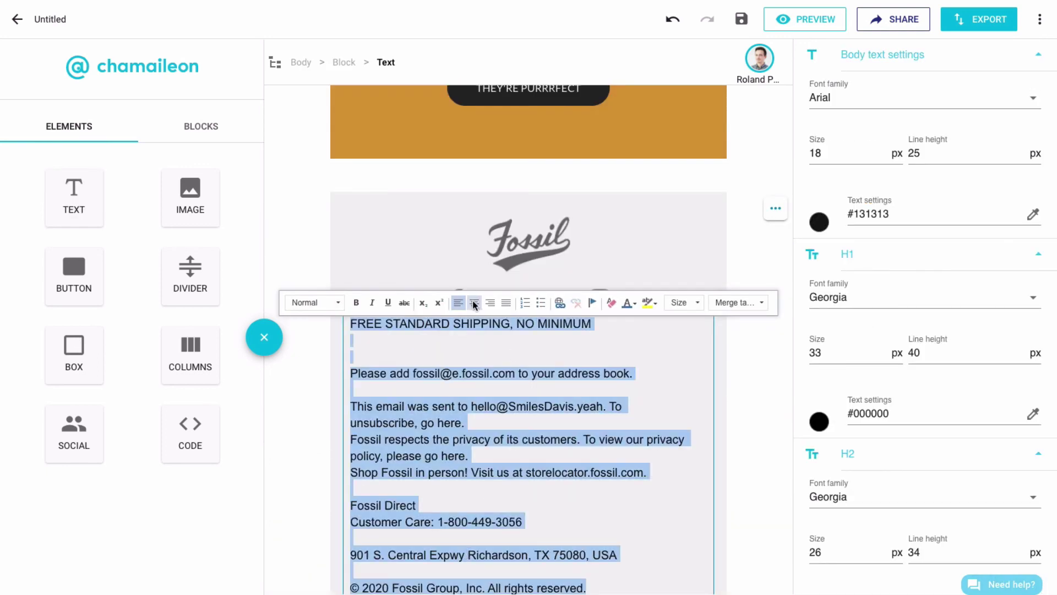
left_click(474, 303)
left_click(881, 98)
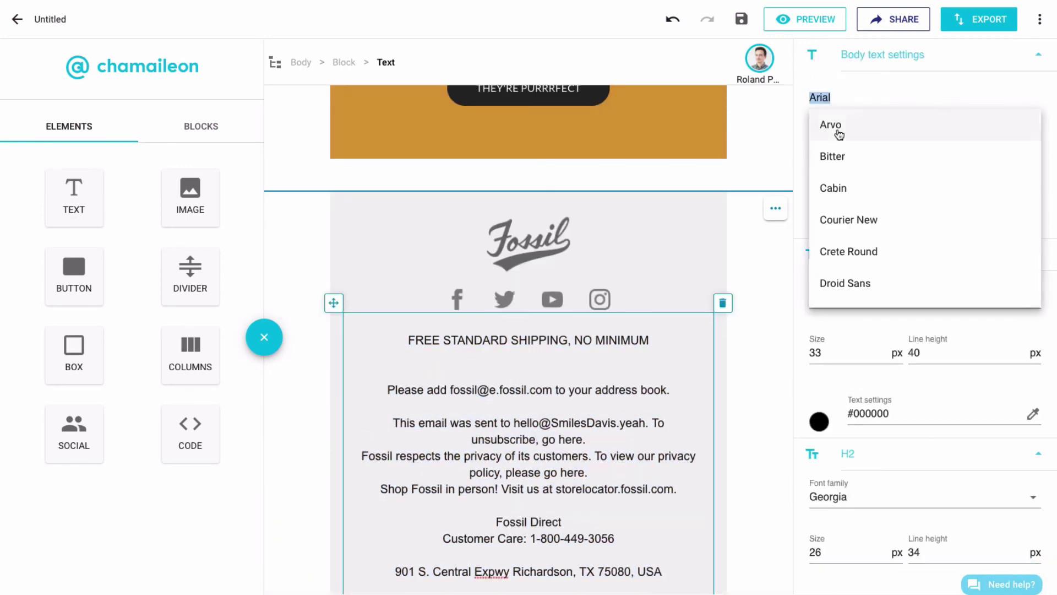
left_click(847, 136)
left_click(883, 157)
left_click(883, 156)
left_click(883, 157)
left_click(1021, 156)
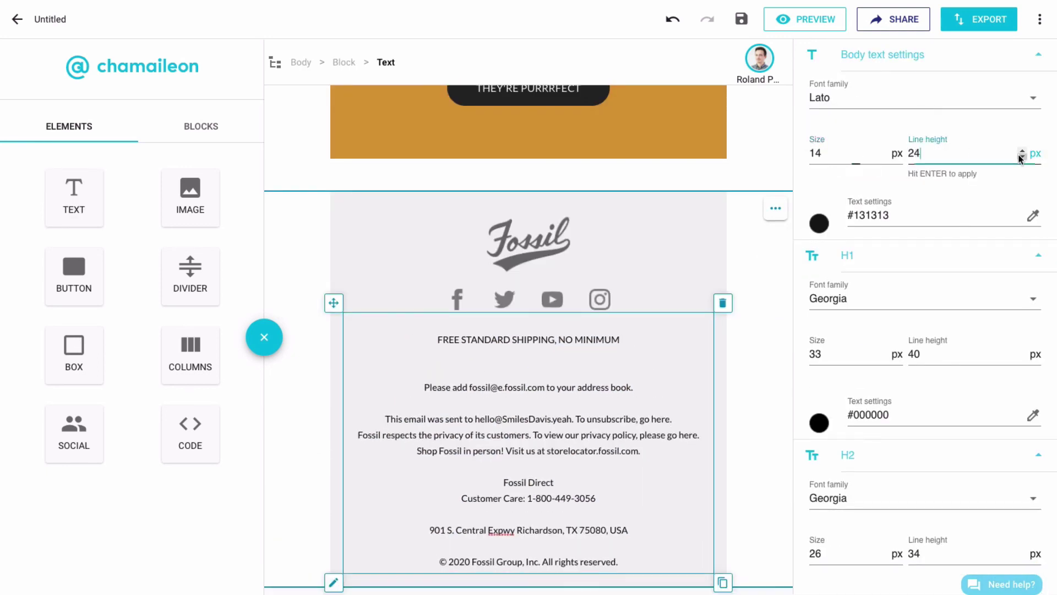
left_click(1022, 156)
Set the footer text's body color and link color to #707070 and its top padding to 20 px.
triple_click(874, 214)
type("#707070")
key("Return")
scroll(870, 423, "down", 5)
triple_click(870, 382)
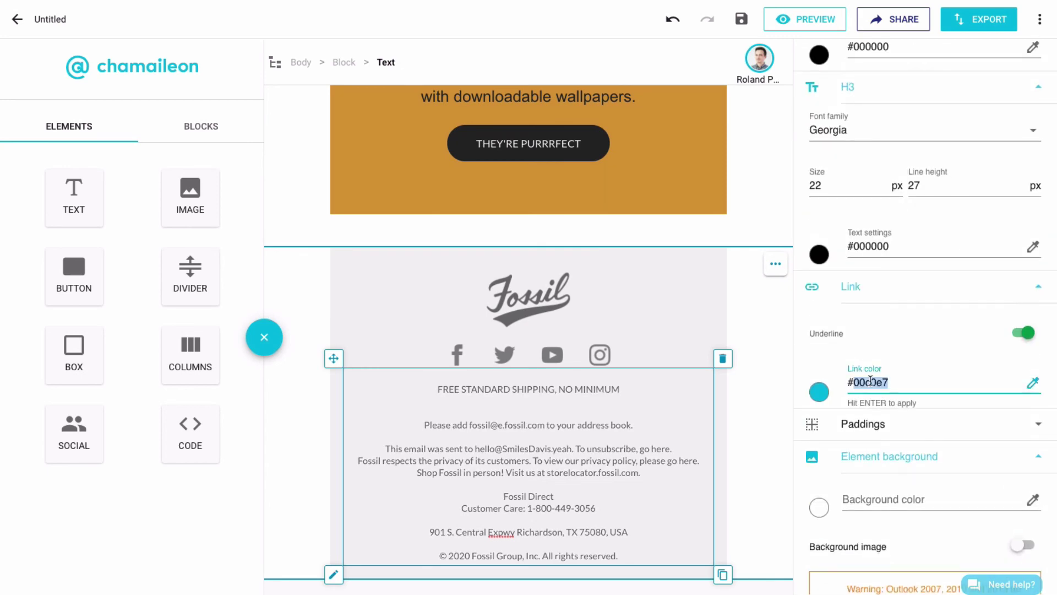
type("#707070")
key("Return")
scroll(904, 427, "down", 3)
type("20")
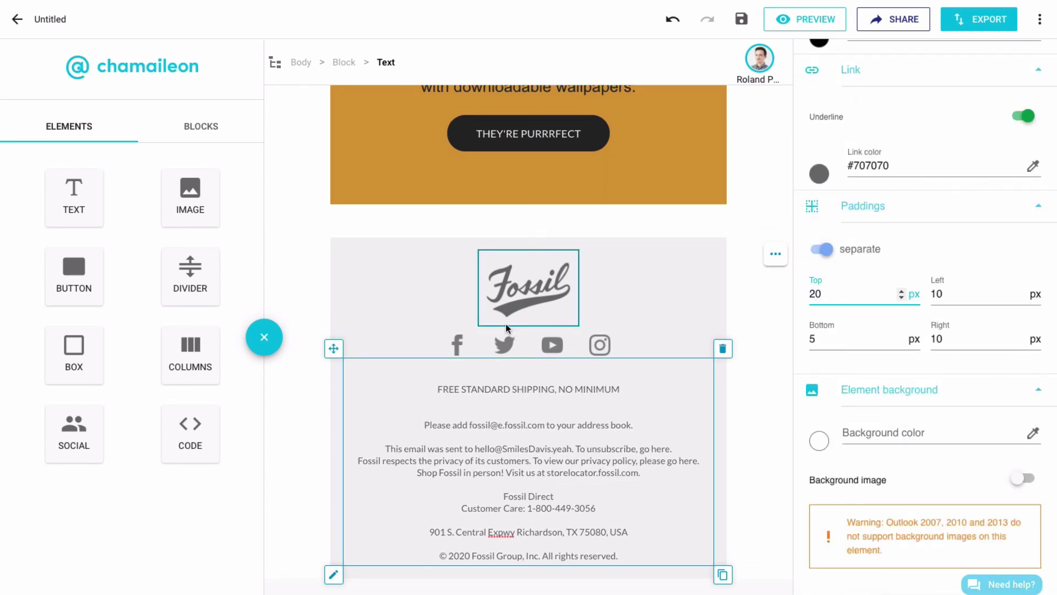
Review the whole email design in the editor from the FOSSIL header down to the footer.
scroll(505, 323, "up", 10)
scroll(505, 323, "up", 15)
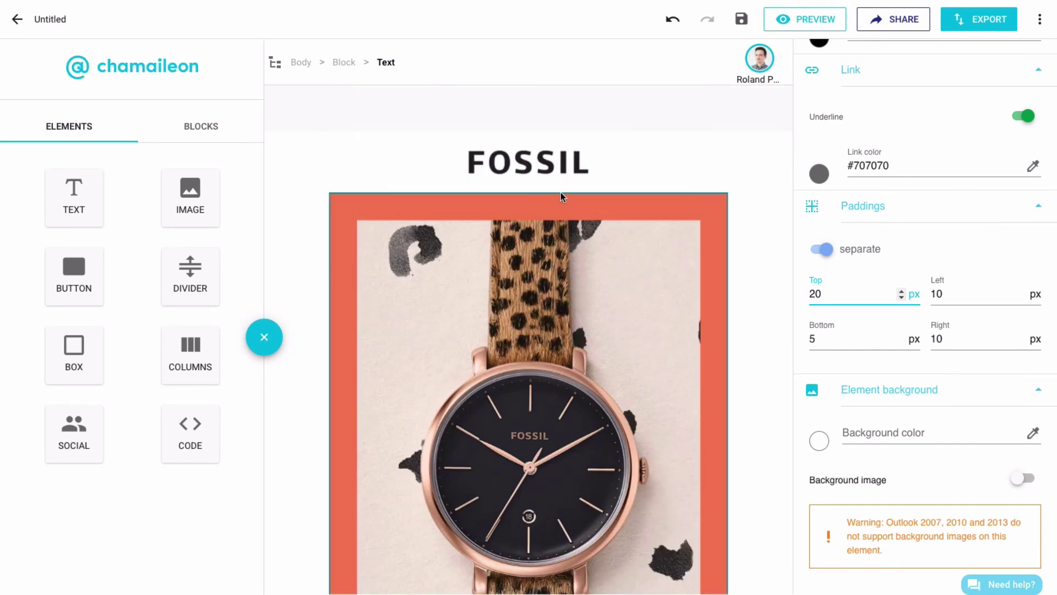
left_click(560, 172)
scroll(561, 173, "down", 8)
scroll(561, 176, "down", 5)
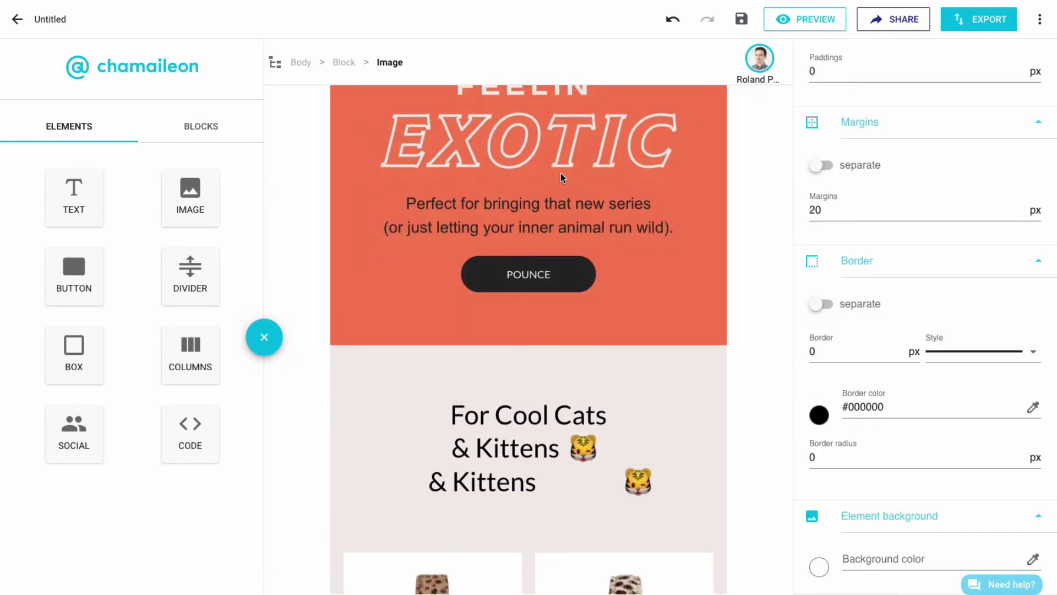
scroll(560, 173, "down", 12)
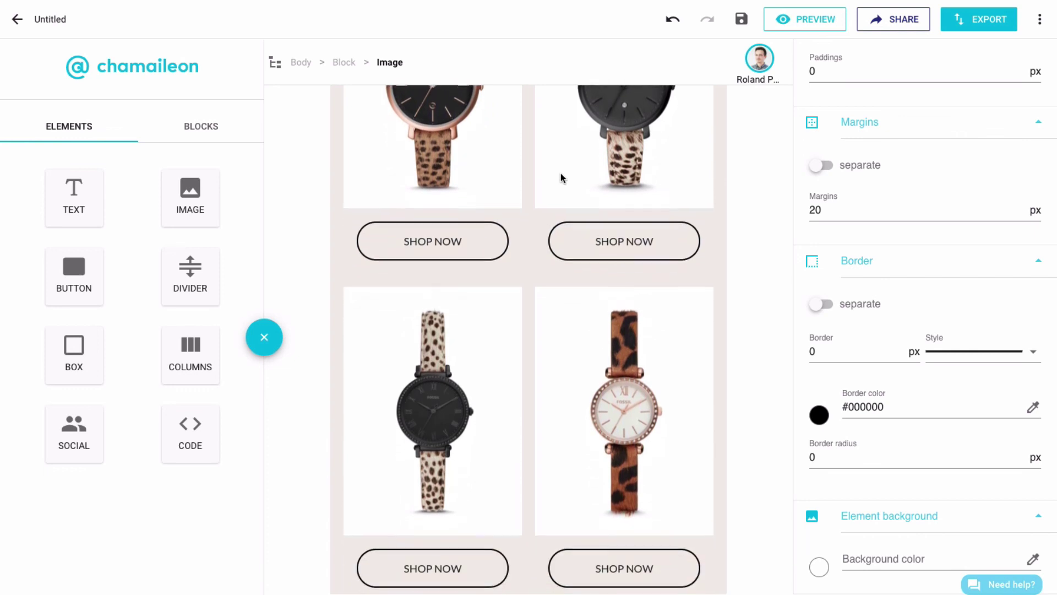
scroll(560, 177, "down", 6)
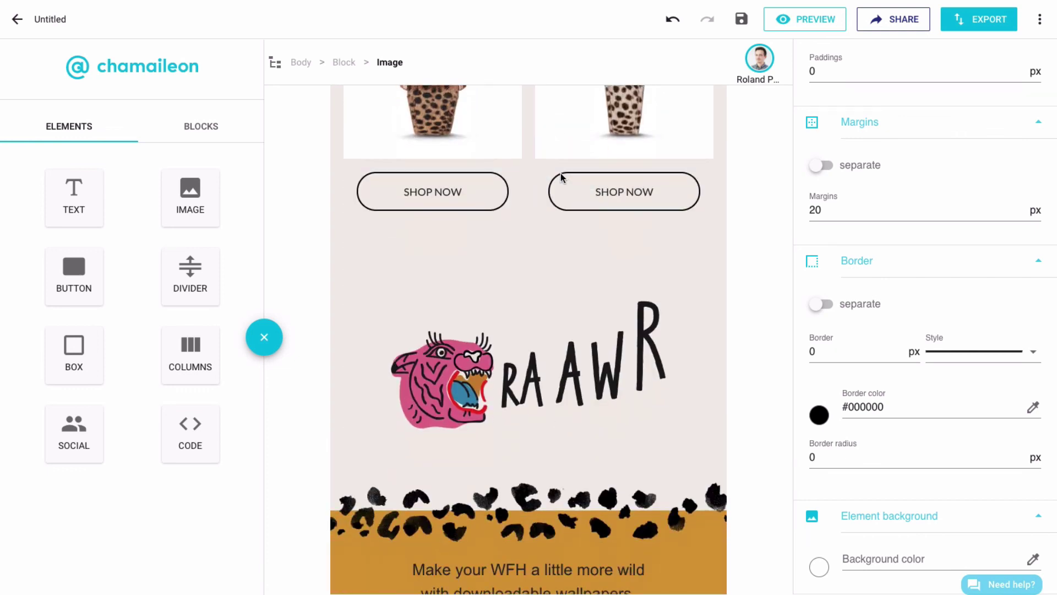
scroll(561, 177, "down", 2)
scroll(561, 173, "down", 3)
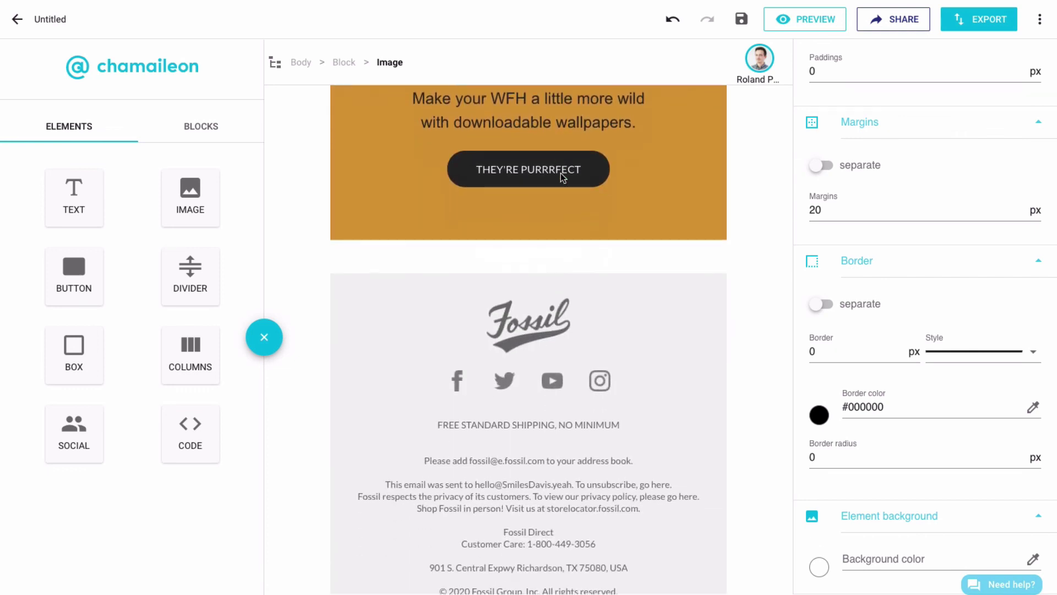
Preview the email in its mobile version and check every section from the header to the footer.
left_click(807, 21)
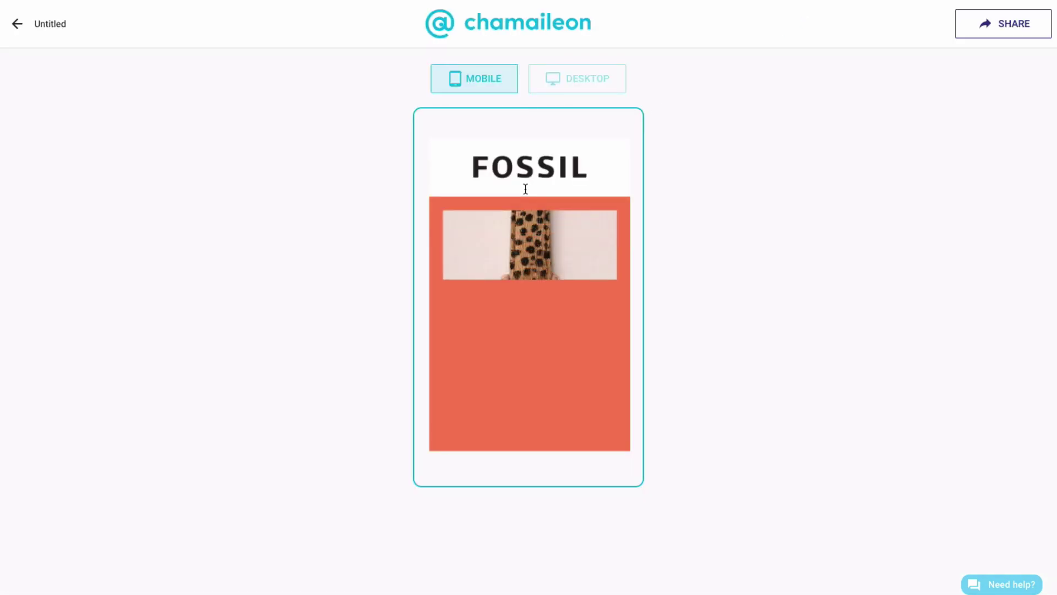
scroll(525, 189, "down", 10)
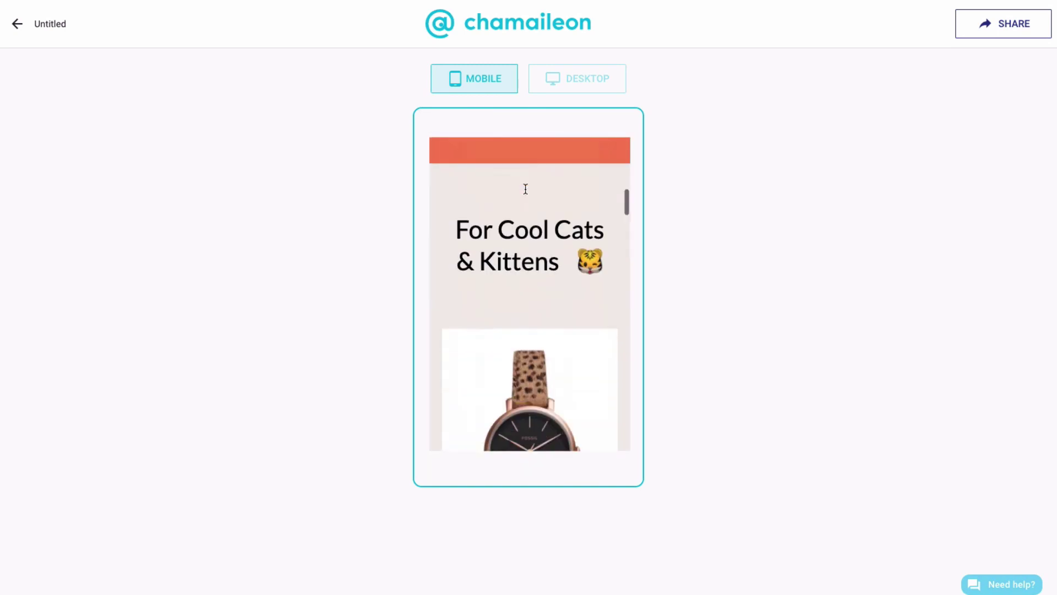
scroll(525, 189, "down", 4)
scroll(526, 189, "down", 4)
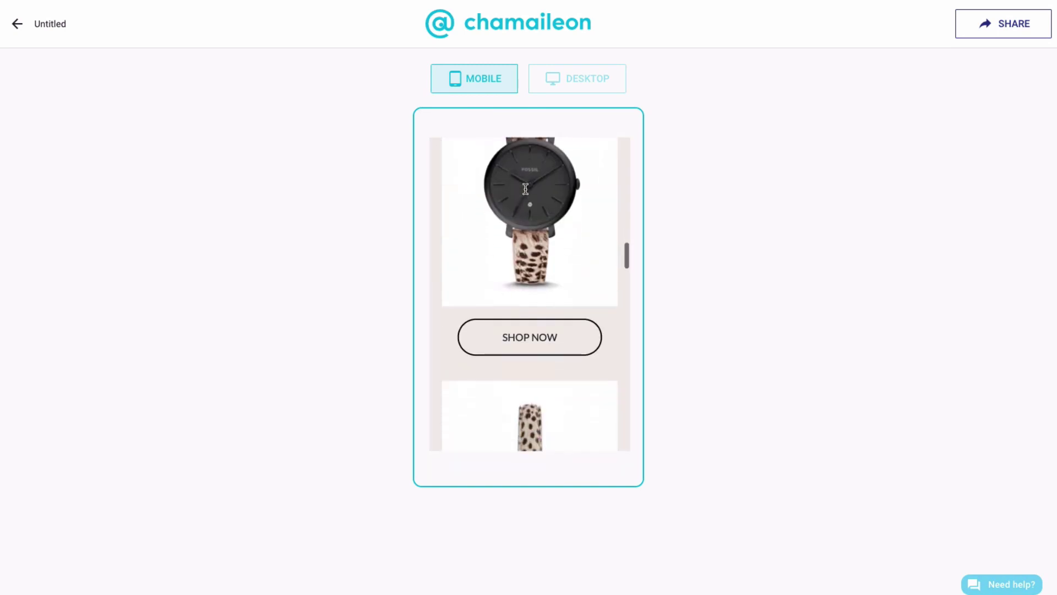
scroll(525, 189, "down", 15)
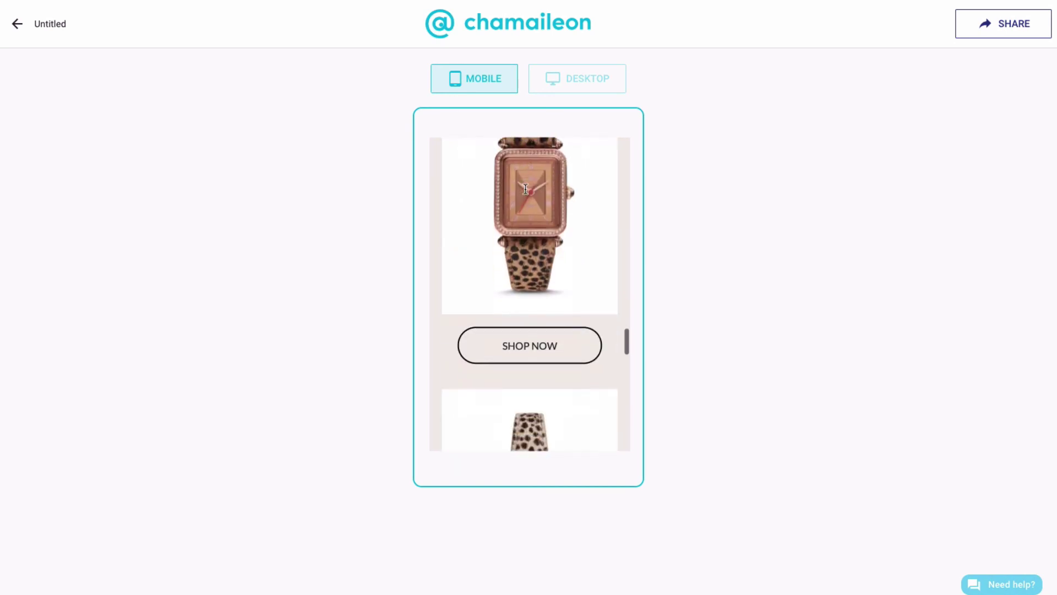
scroll(525, 188, "down", 3)
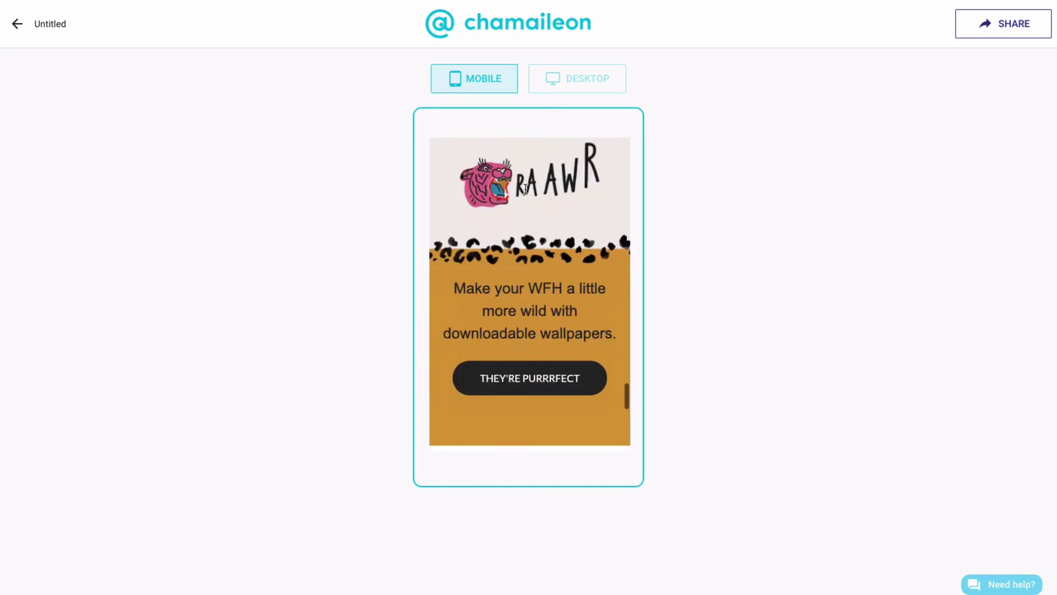
scroll(526, 188, "down", 5)
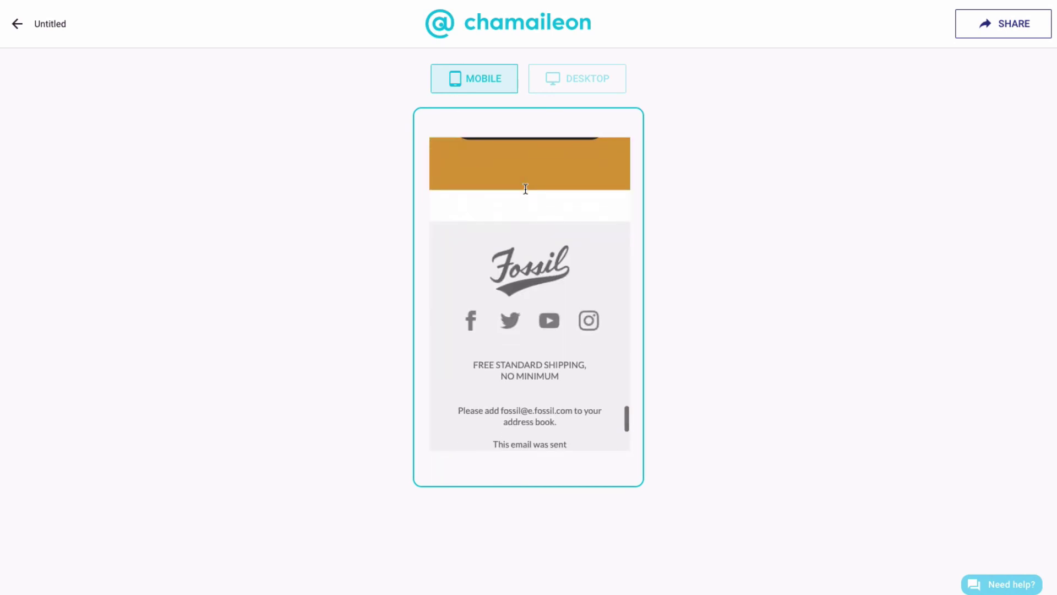
scroll(525, 189, "down", 3)
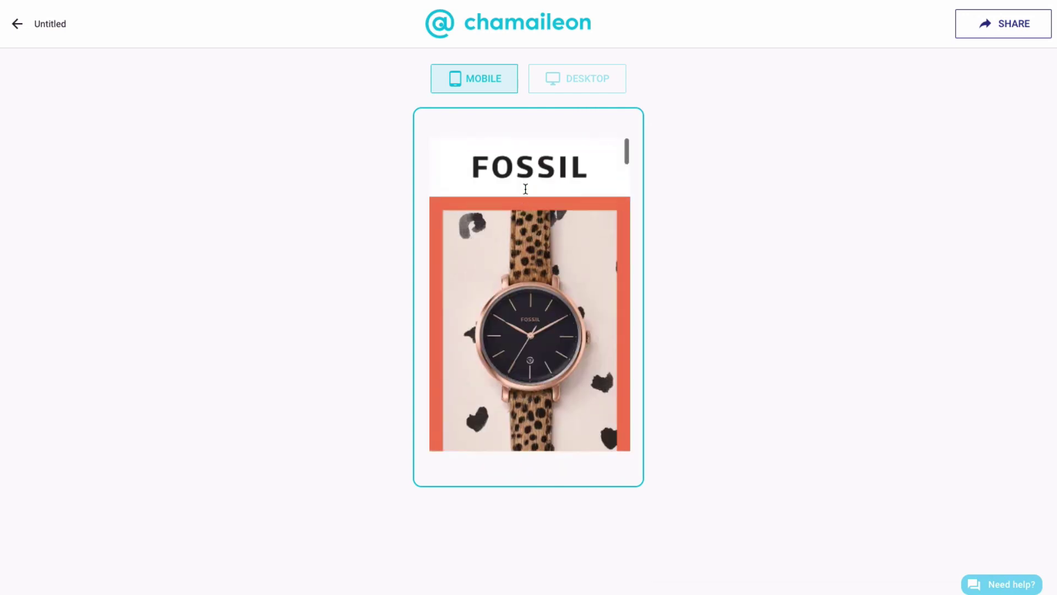
Switch the preview to the desktop version and check the layout of all sections down to the footer.
left_click(567, 77)
scroll(664, 154, "down", 10)
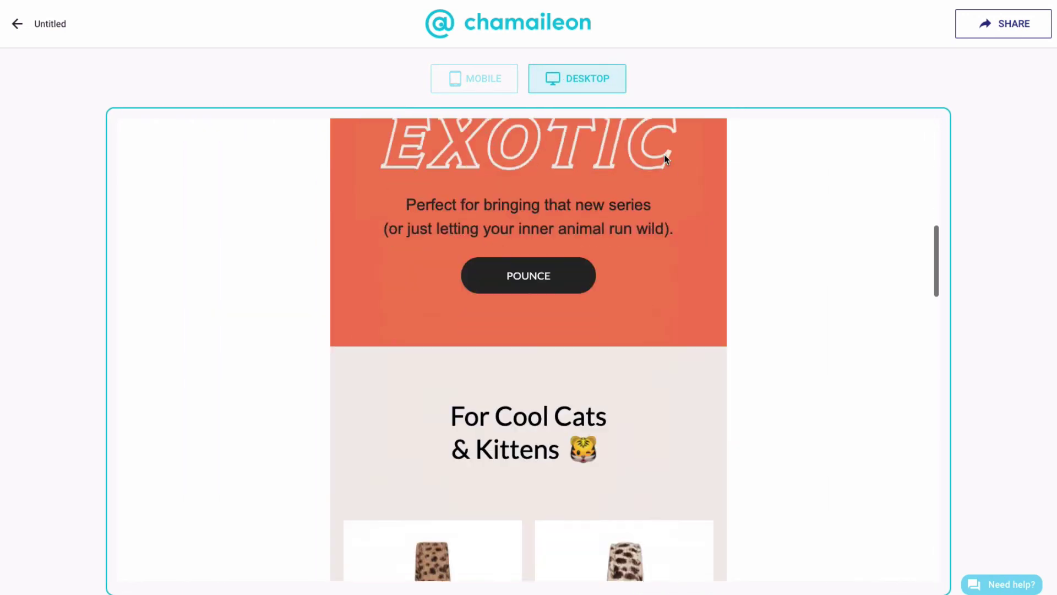
scroll(664, 154, "down", 20)
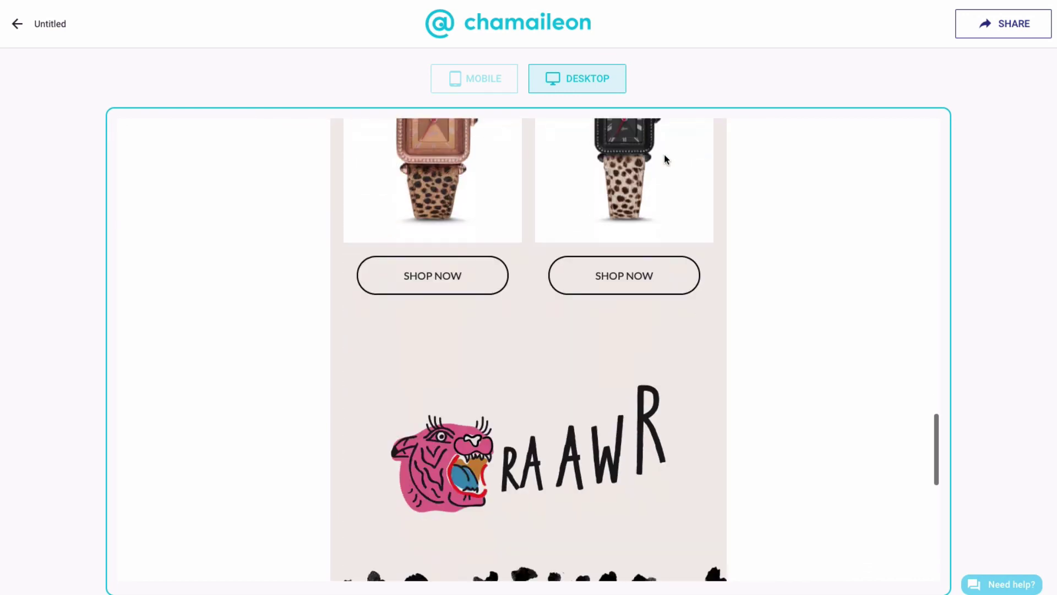
scroll(664, 155, "down", 8)
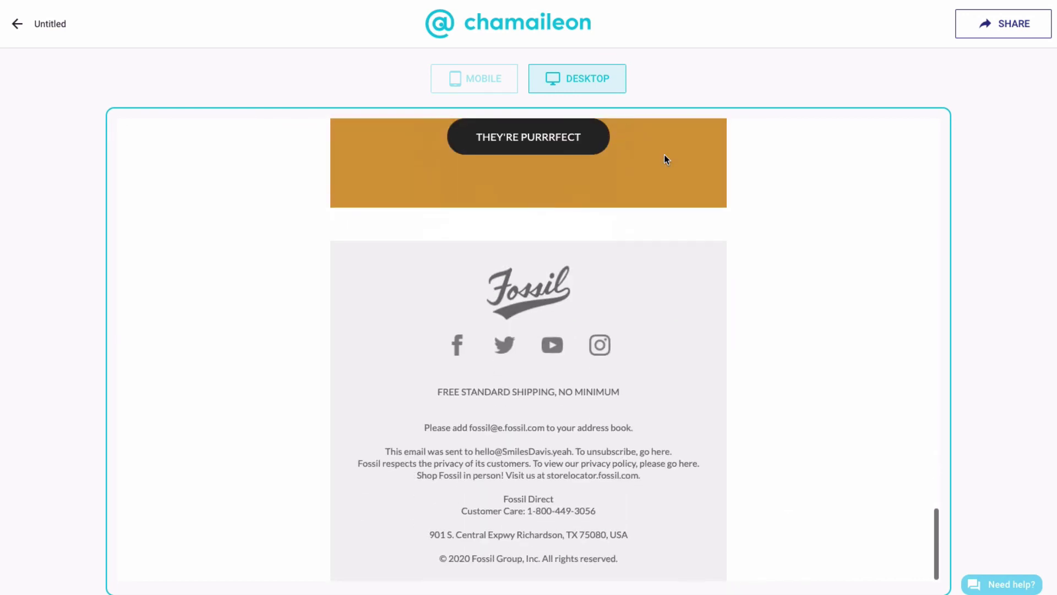
scroll(664, 156, "up", 10)
scroll(664, 157, "up", 20)
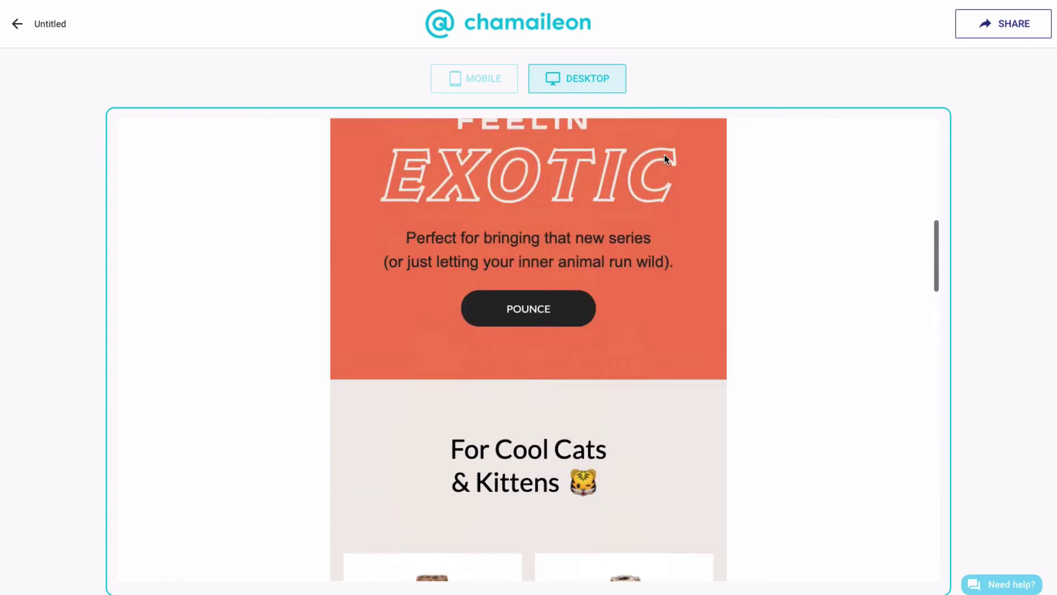
scroll(664, 154, "up", 5)
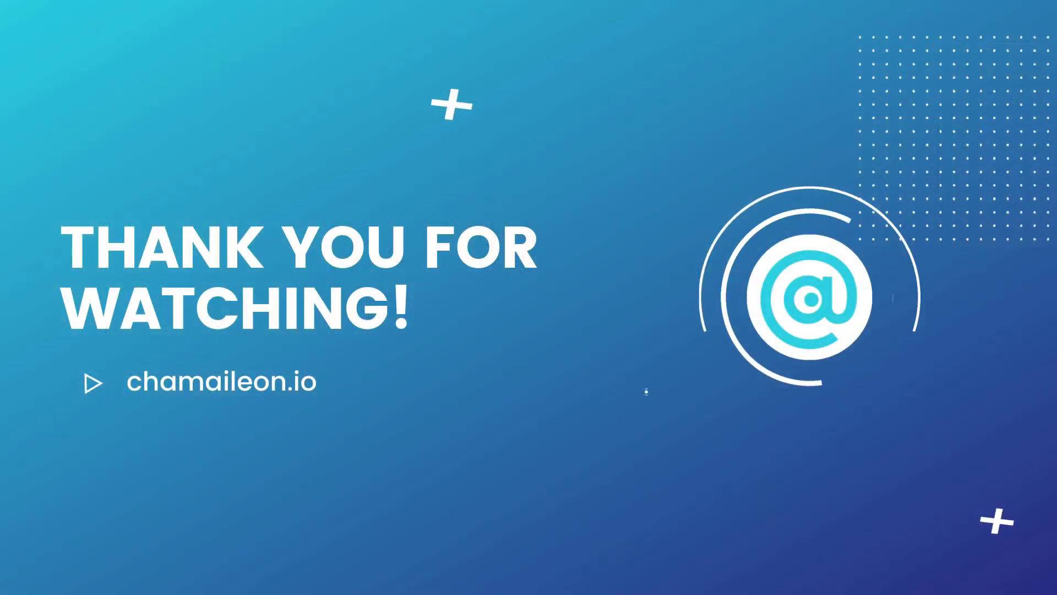